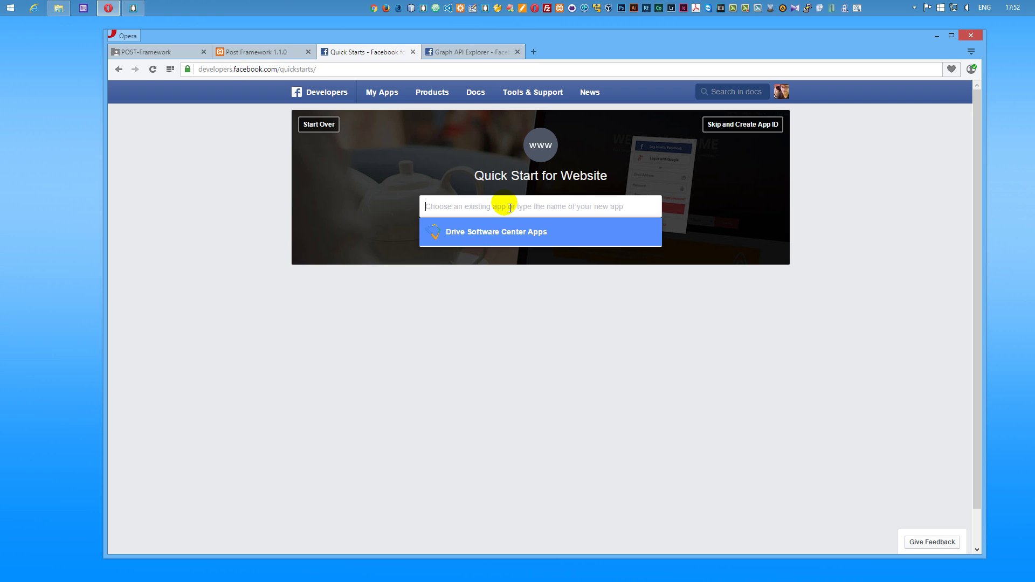
Name the new app 'POST-Framework', highlight the name, and create its App ID.
type("POST-Framework")
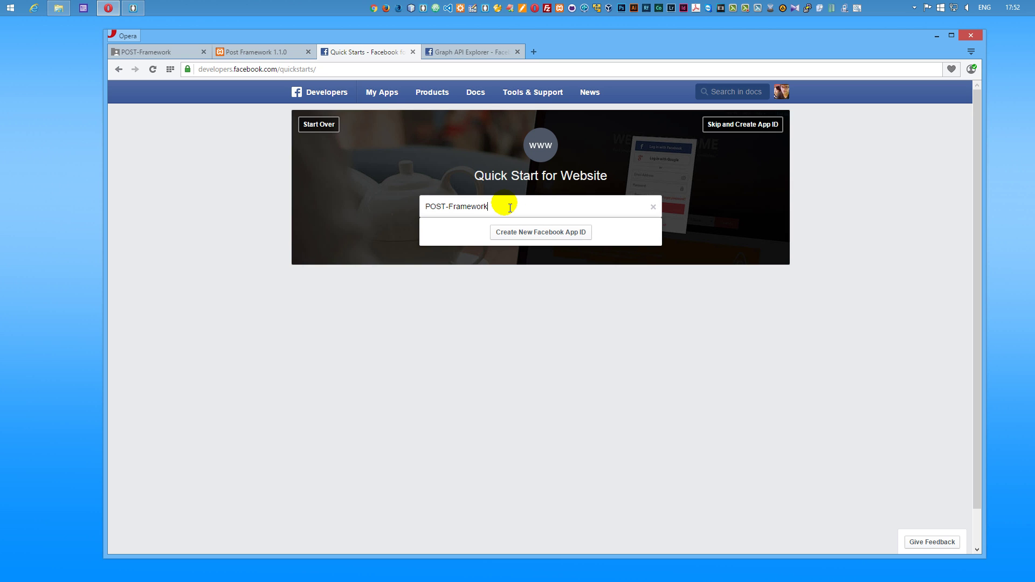
left_click(576, 231)
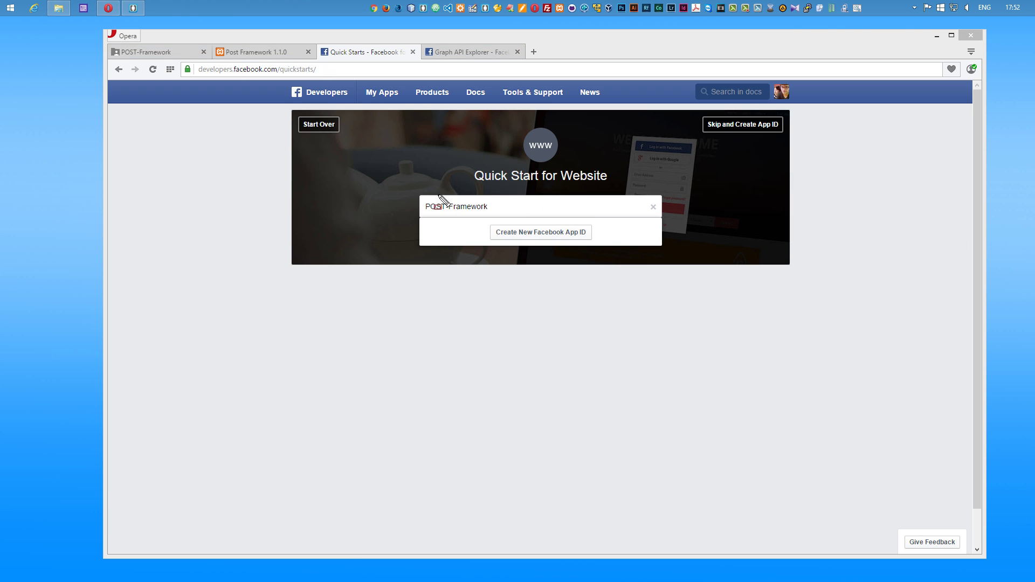
mouse_move(407, 188)
left_mouse_down()
mouse_move(463, 213)
mouse_move(684, 226)
mouse_move(686, 247)
mouse_move(673, 225)
left_mouse_up()
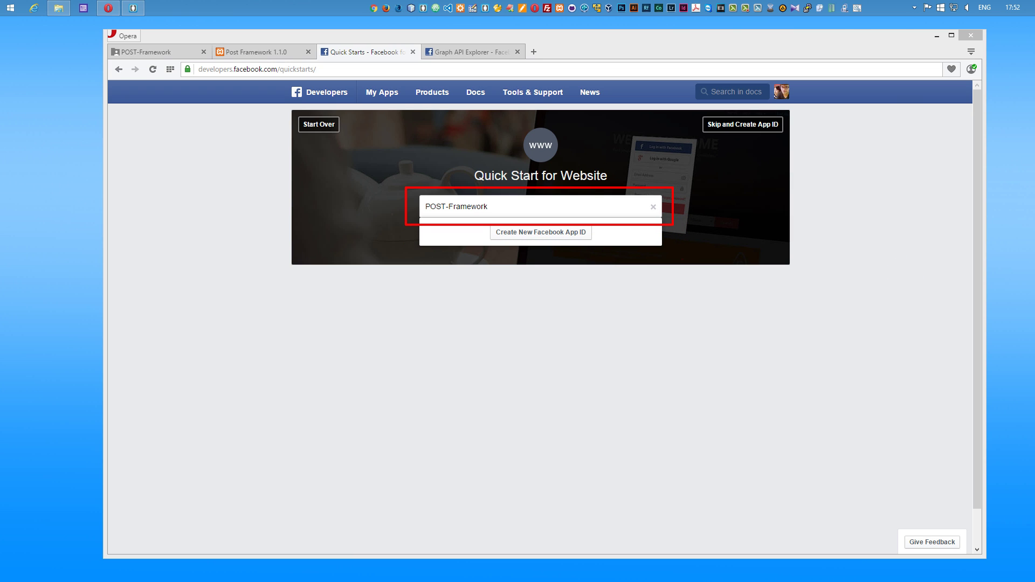
left_click_drag(864, 335, 683, 245)
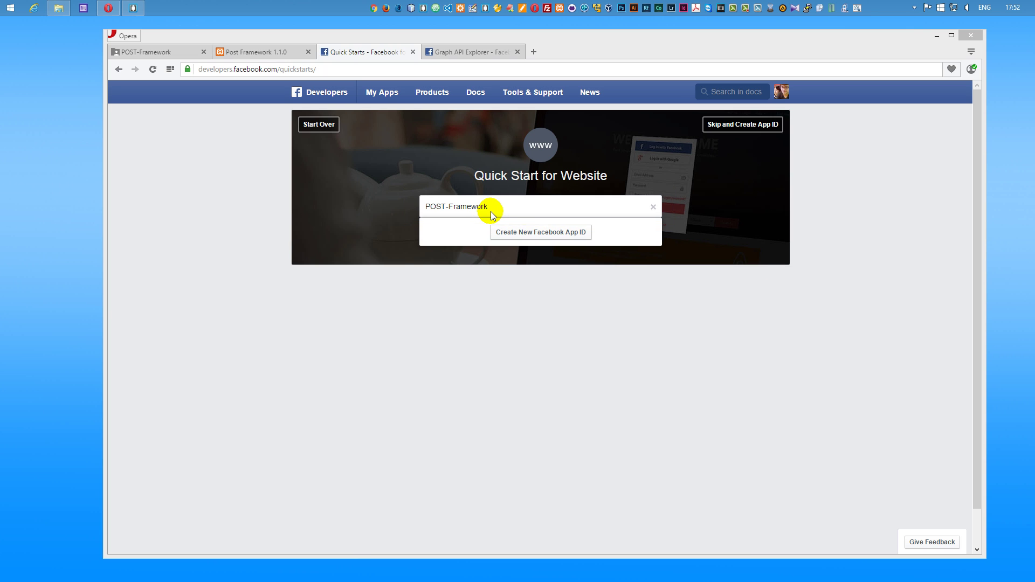
left_click(540, 233)
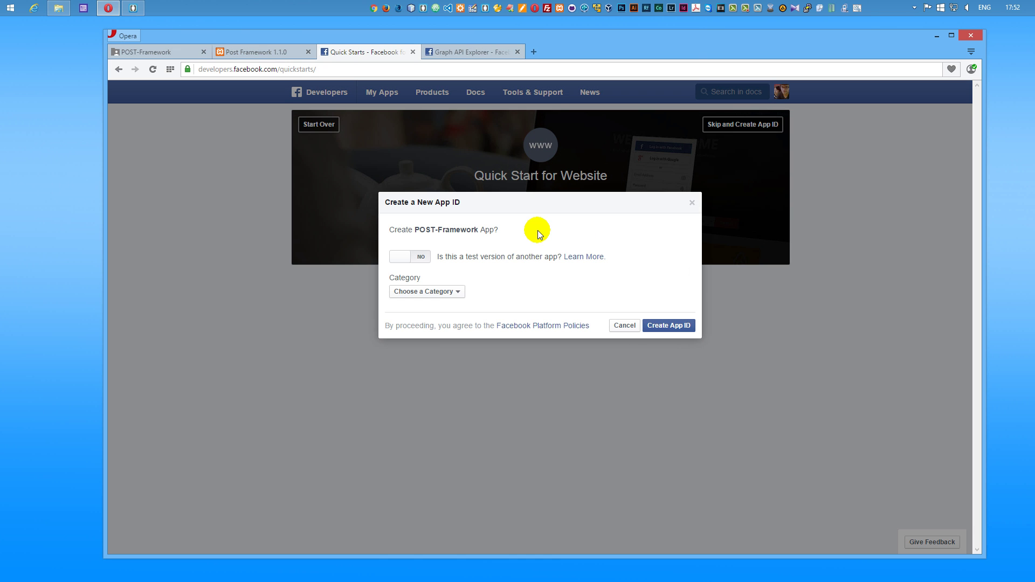
Choose 'Apps for Pages' as the category and create the POST-Framework App ID.
left_click(438, 292)
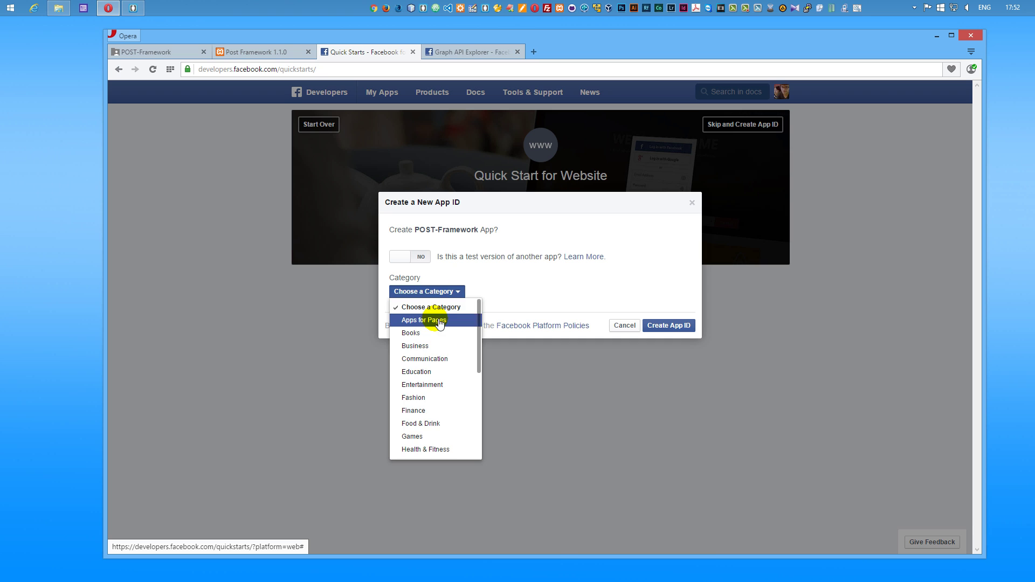
left_click(436, 320)
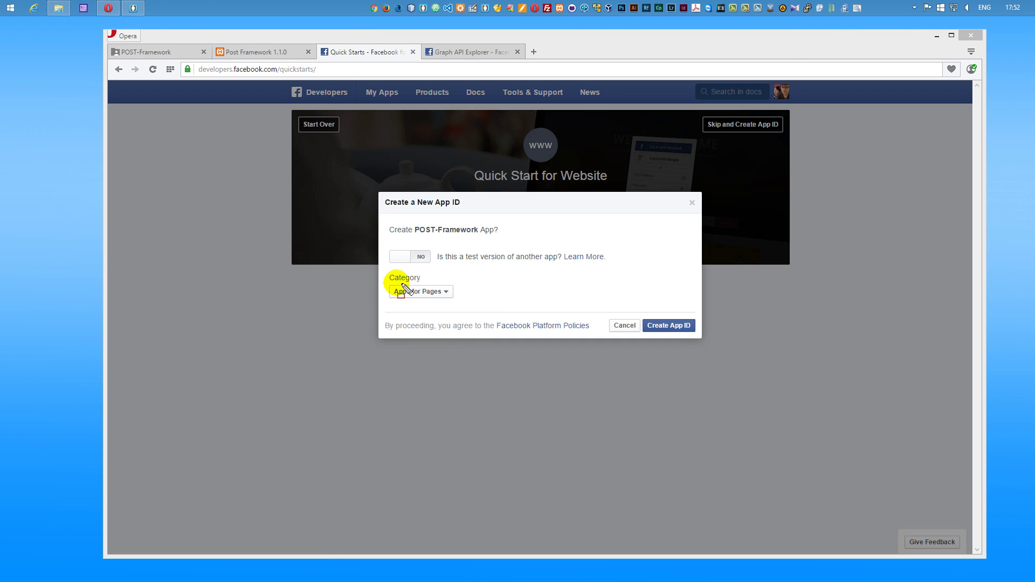
mouse_move(381, 268)
left_mouse_down()
mouse_move(431, 306)
mouse_move(469, 307)
left_mouse_up()
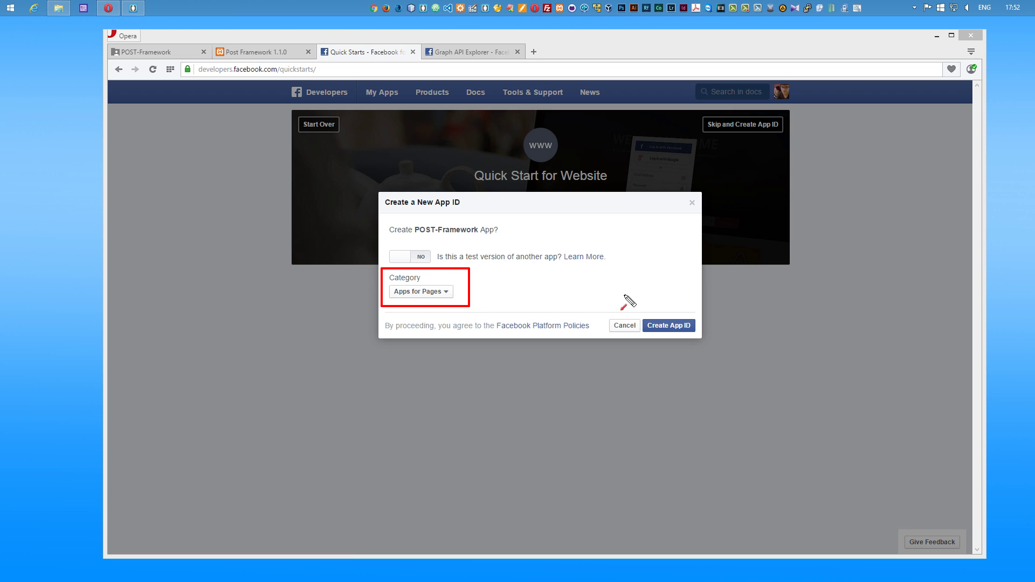
left_click_drag(561, 312, 484, 287)
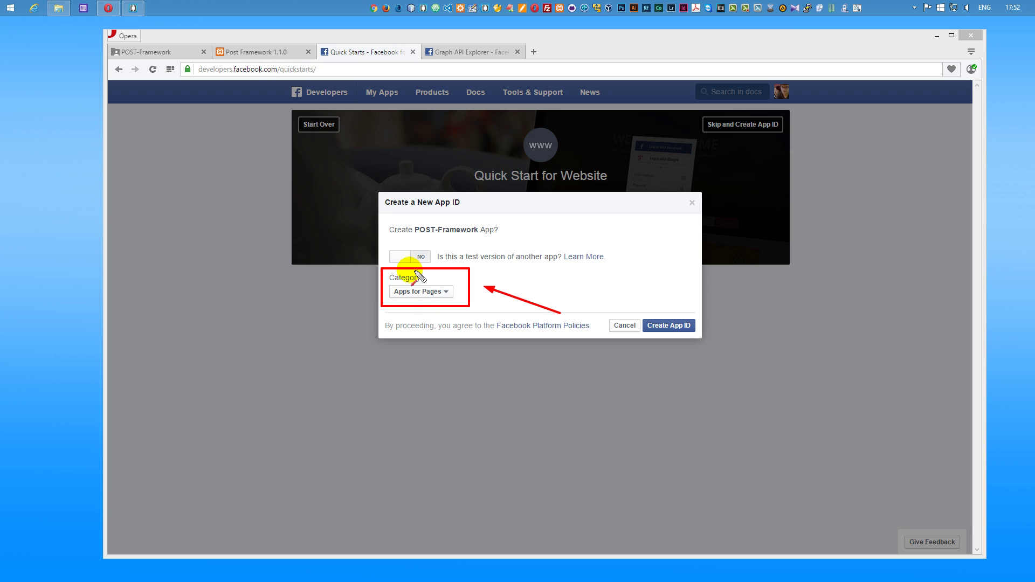
key("Escape")
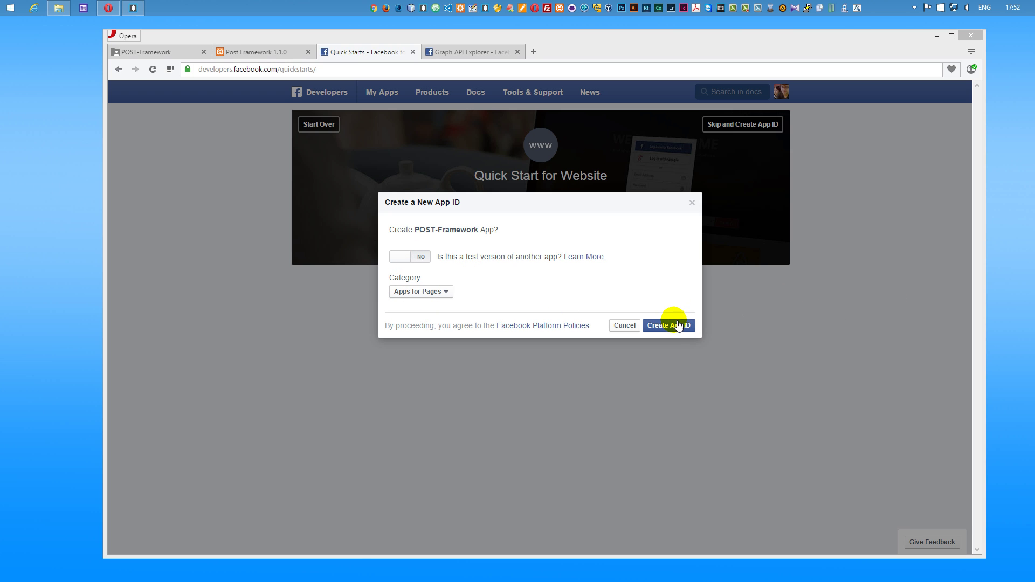
left_click(426, 292)
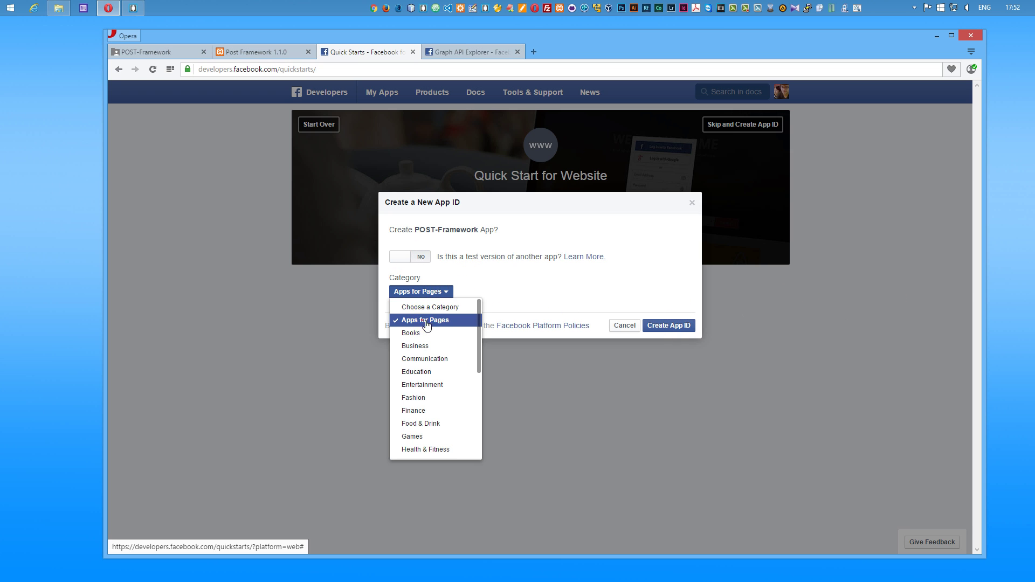
left_click(427, 320)
left_click(668, 327)
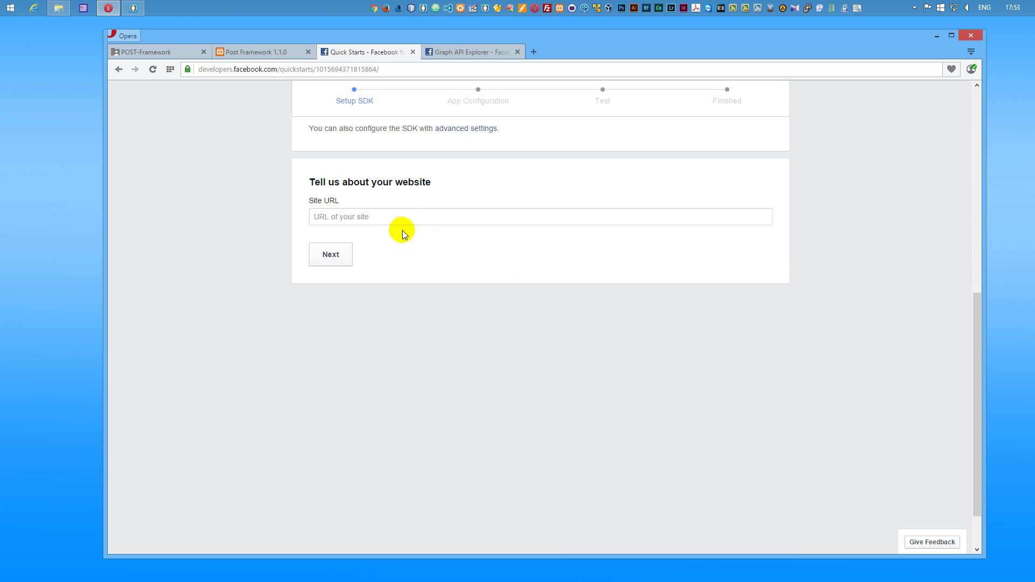
left_click(405, 217)
left_click(251, 49)
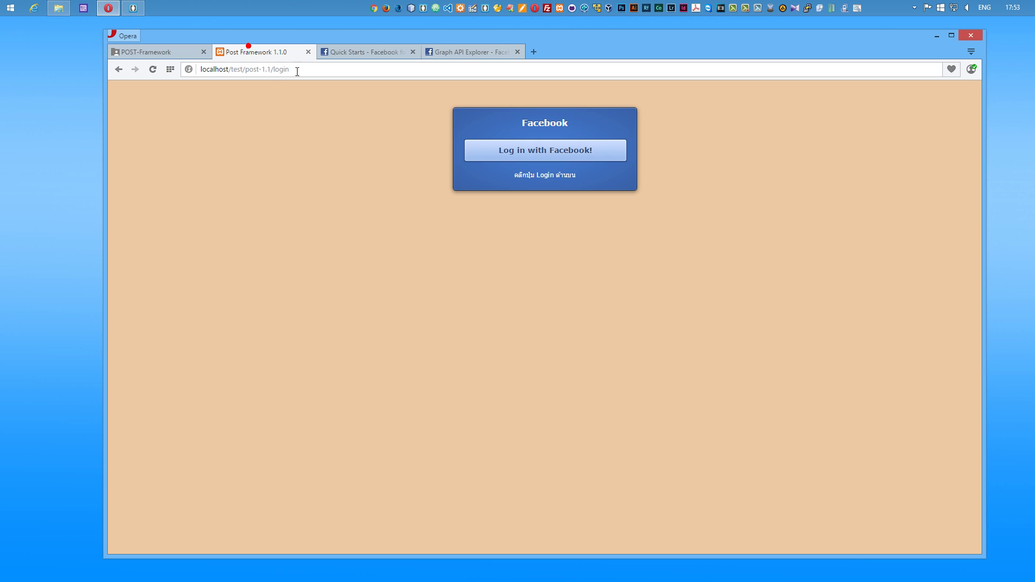
left_click_drag(273, 69, 197, 75)
key("ctrl+c")
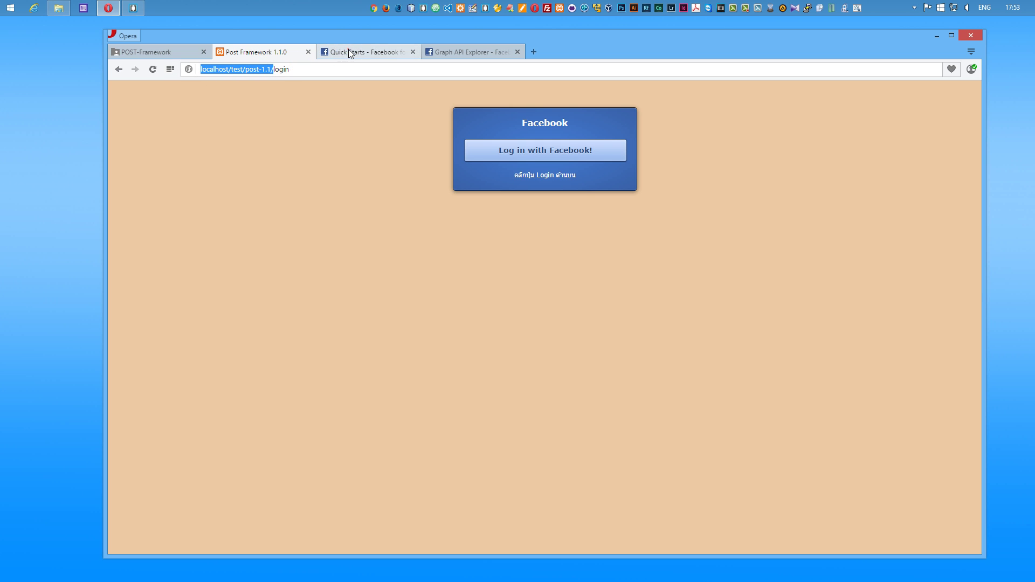
left_click(349, 50)
left_click(377, 220)
key("ctrl+v")
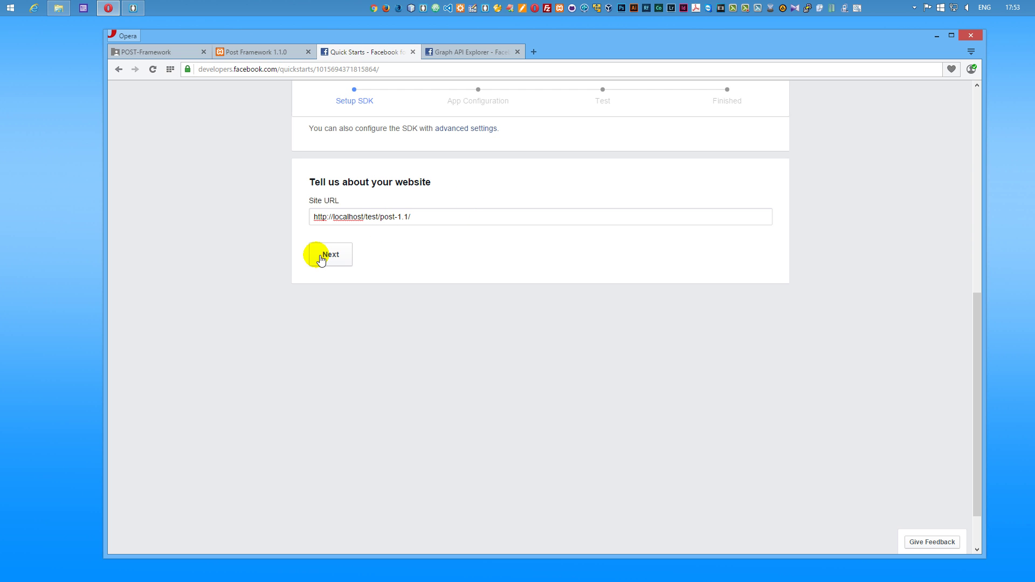
left_click(332, 256)
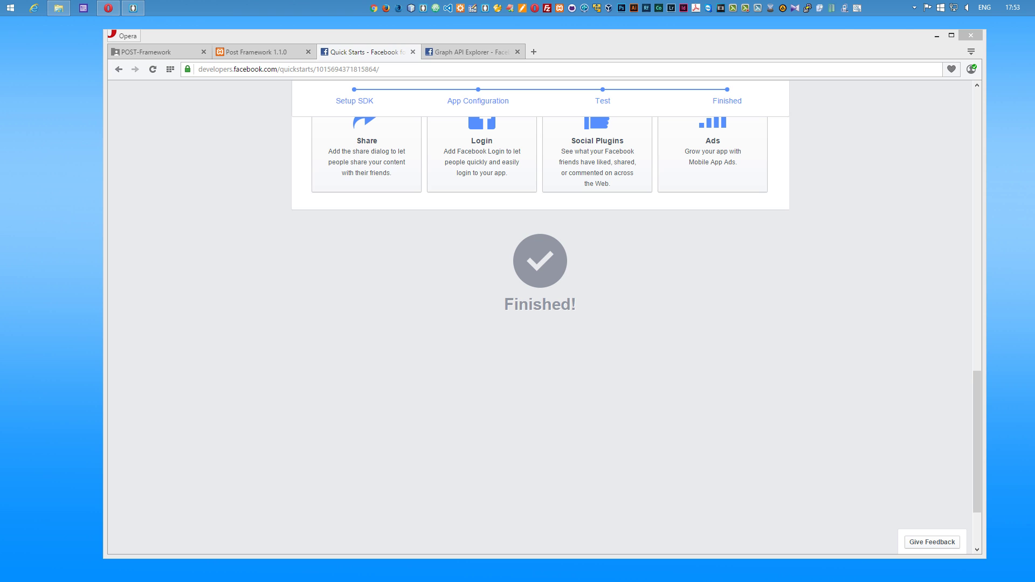
mouse_move(446, 220)
left_mouse_down()
mouse_move(667, 328)
mouse_move(647, 329)
left_mouse_up()
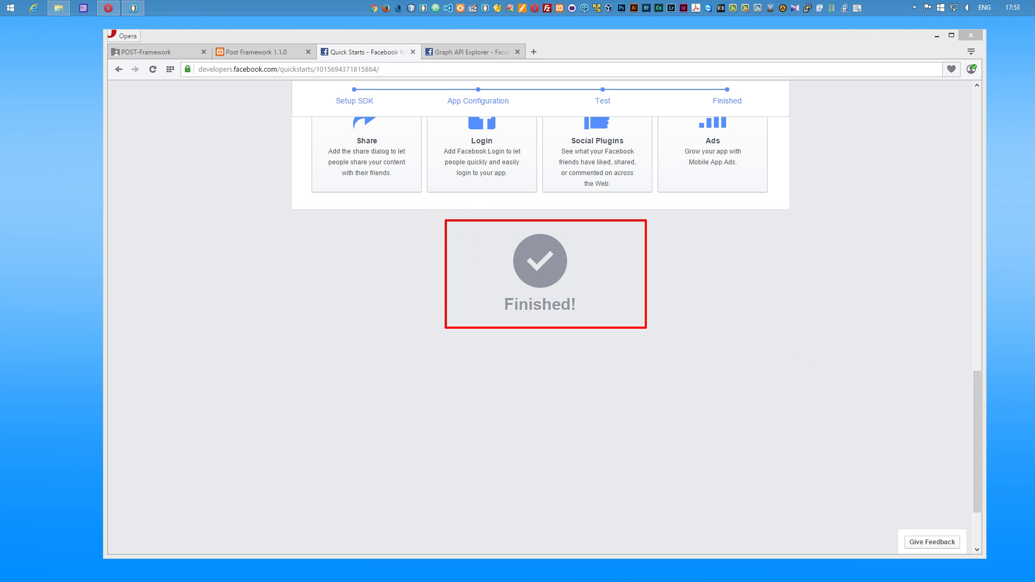
key("Escape")
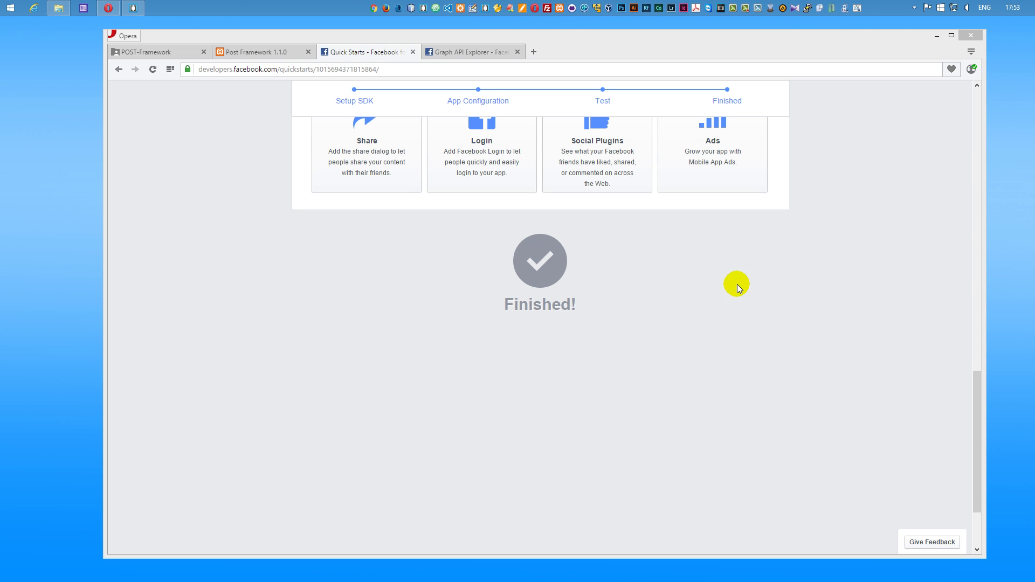
Open the POST-Framework app dashboard and highlight its status indicator.
scroll(581, 270, "up", 20)
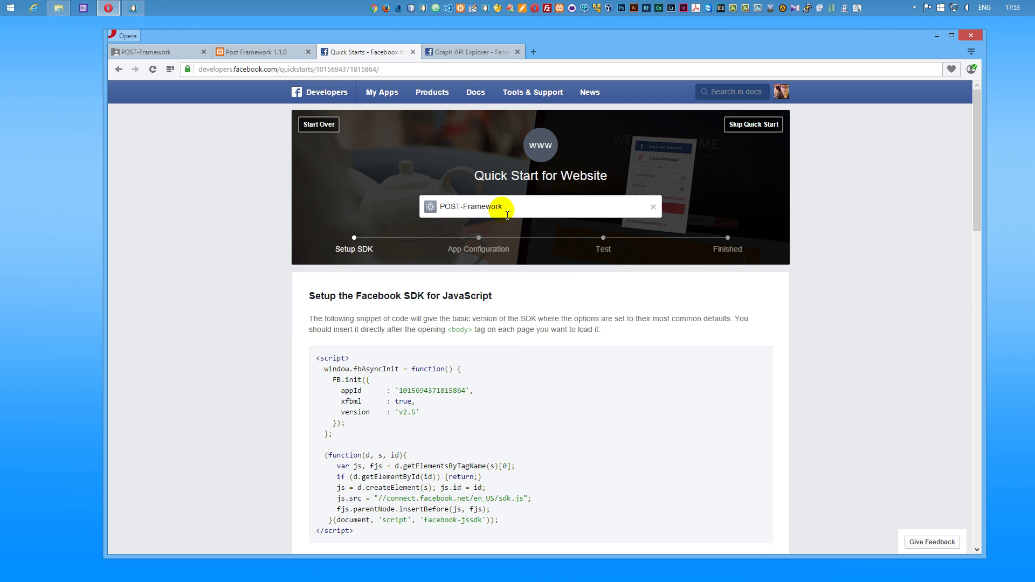
left_click(153, 69)
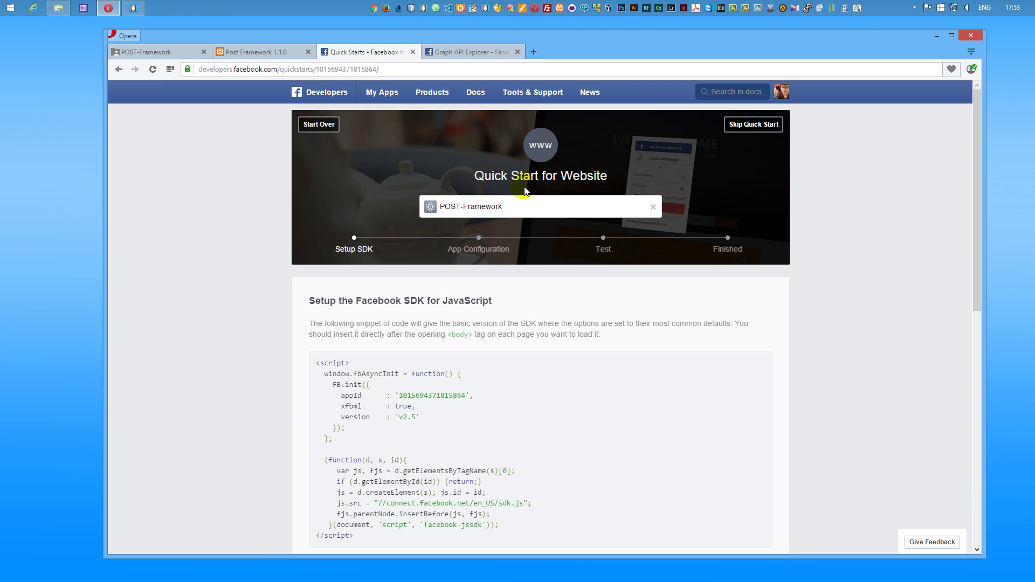
mouse_move(381, 93)
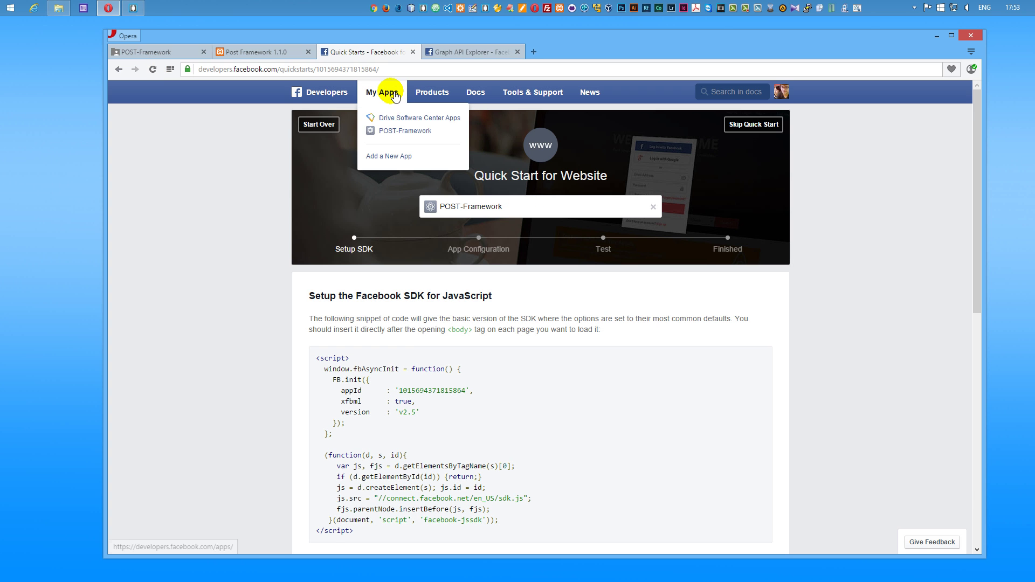
left_click(401, 131)
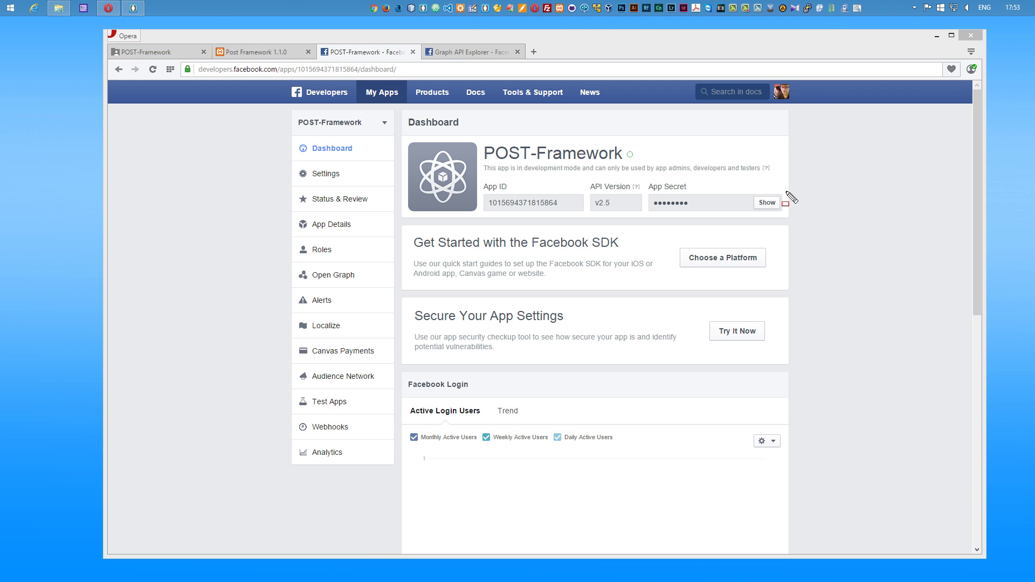
left_click_drag(619, 146, 647, 168)
left_click_drag(712, 114, 652, 144)
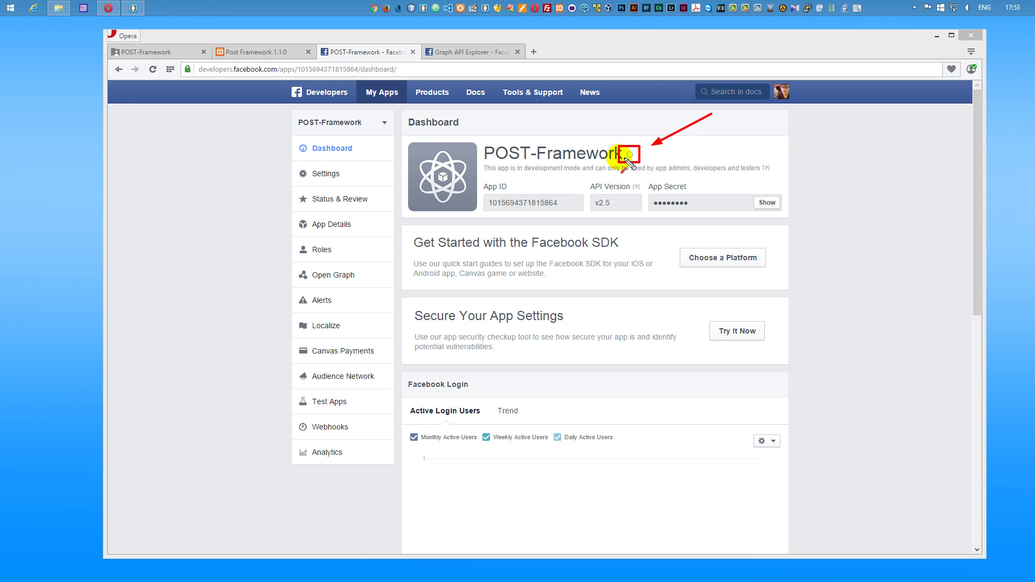
key("Escape")
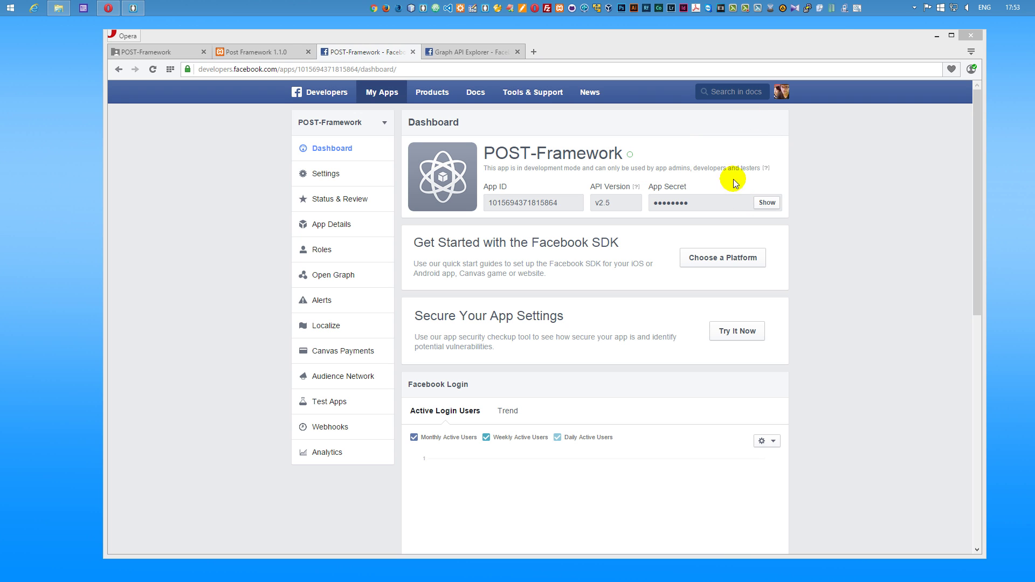
Reveal the App Secret and highlight the App ID, App Secret and API Version v2.5.
left_click(768, 204)
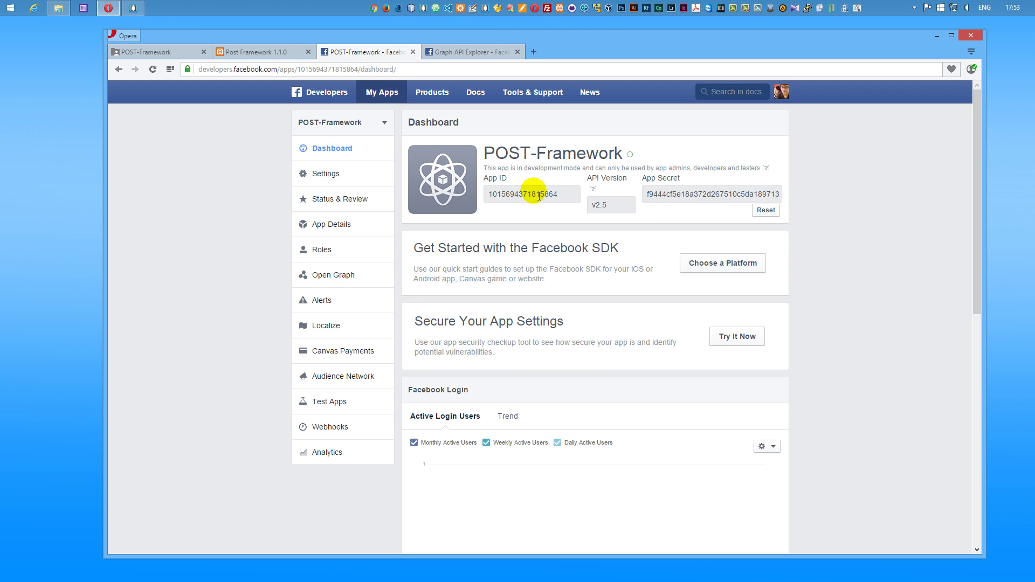
left_click_drag(488, 196, 564, 198)
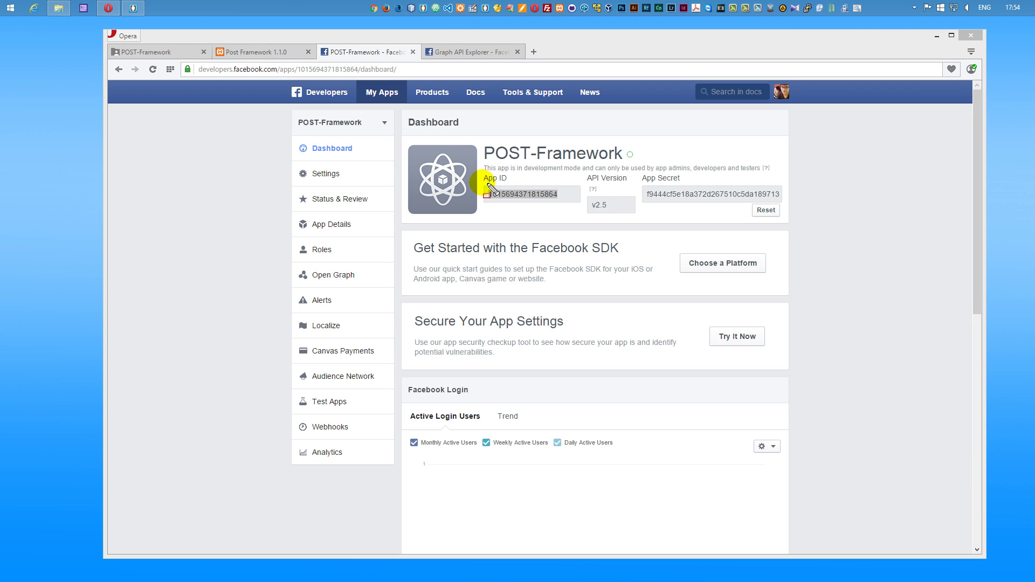
mouse_move(478, 173)
left_mouse_down()
mouse_move(518, 202)
mouse_move(570, 219)
mouse_move(584, 208)
left_mouse_up()
mouse_move(637, 171)
left_mouse_down()
mouse_move(720, 215)
mouse_move(797, 222)
mouse_move(787, 209)
left_mouse_up()
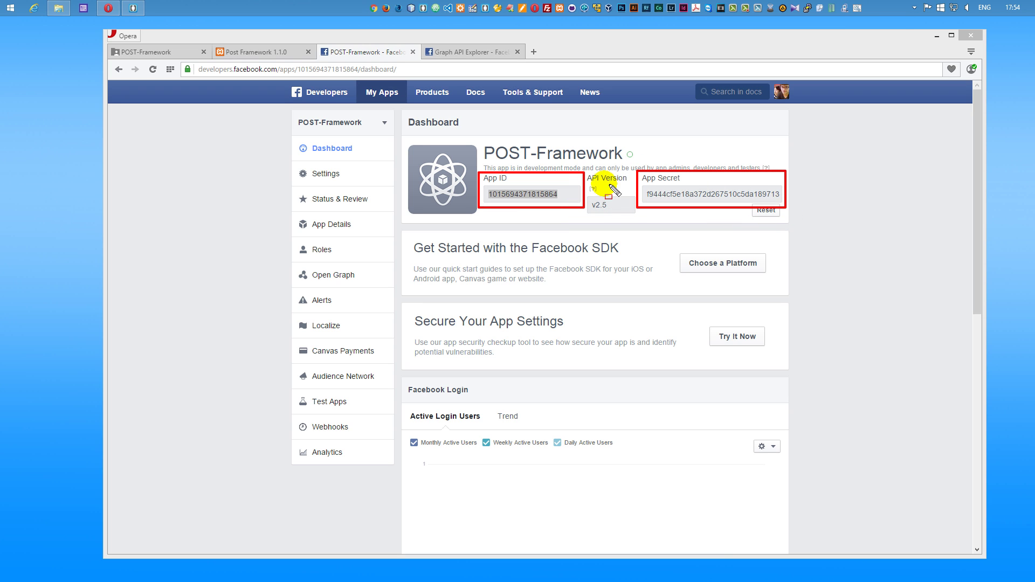
mouse_move(591, 189)
left_mouse_down()
mouse_move(644, 221)
mouse_move(613, 208)
mouse_move(624, 220)
left_mouse_up()
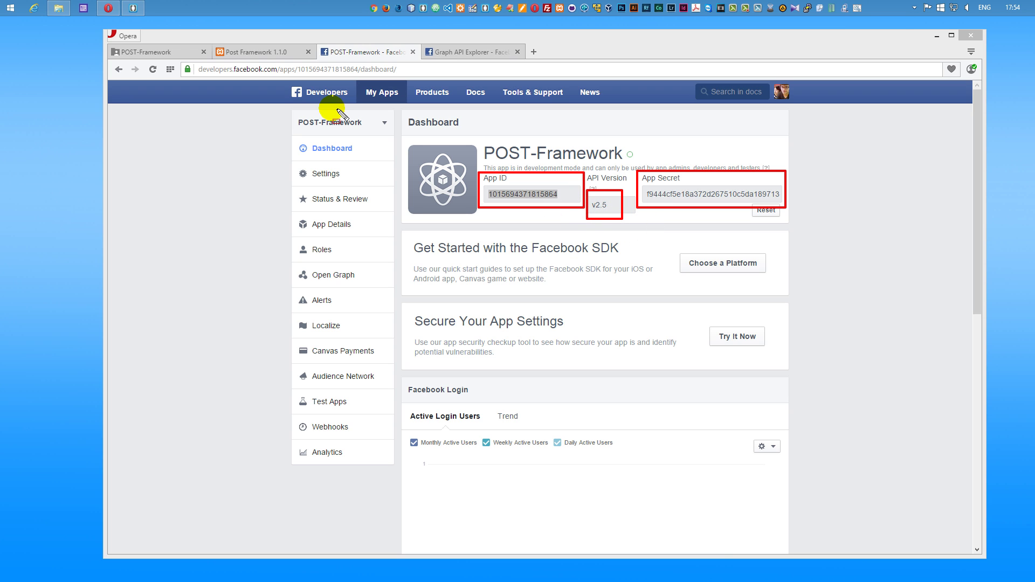
left_click(133, 8)
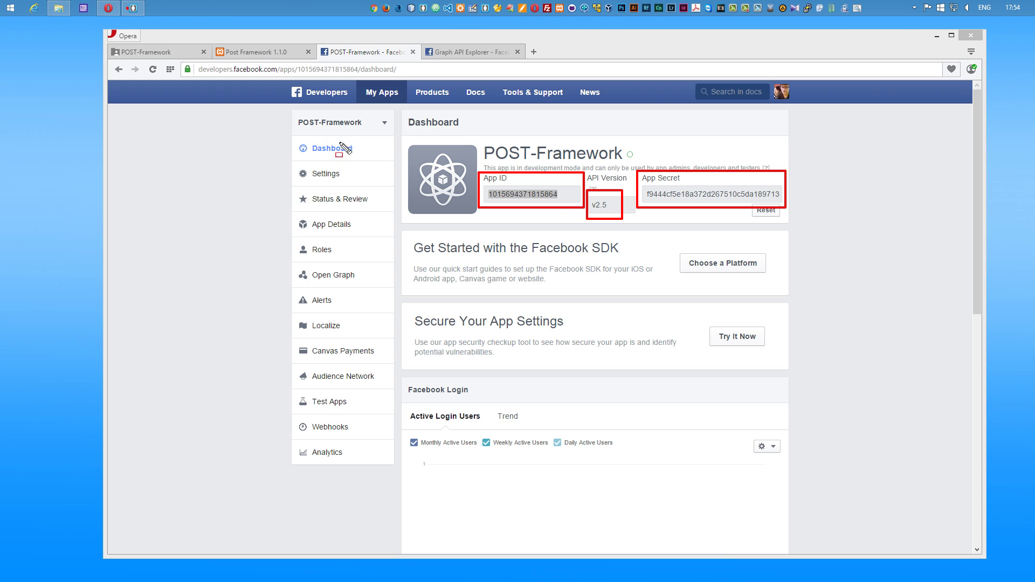
left_click(133, 8)
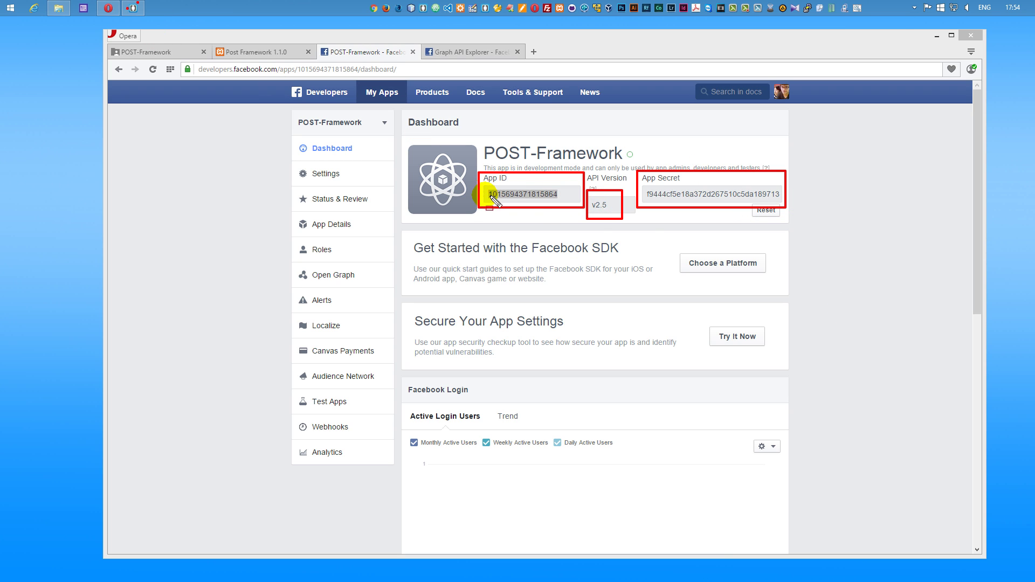
left_click(152, 34)
Open application/config/main.php in Brackets at the app_id line.
left_click(134, 8)
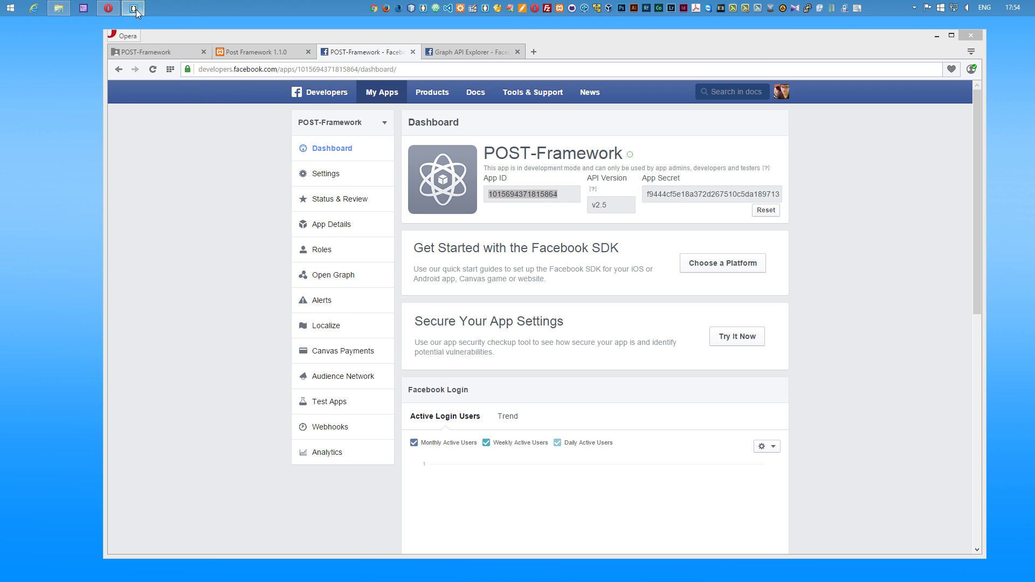
left_click_drag(526, 71, 672, 250)
double_click(324, 322)
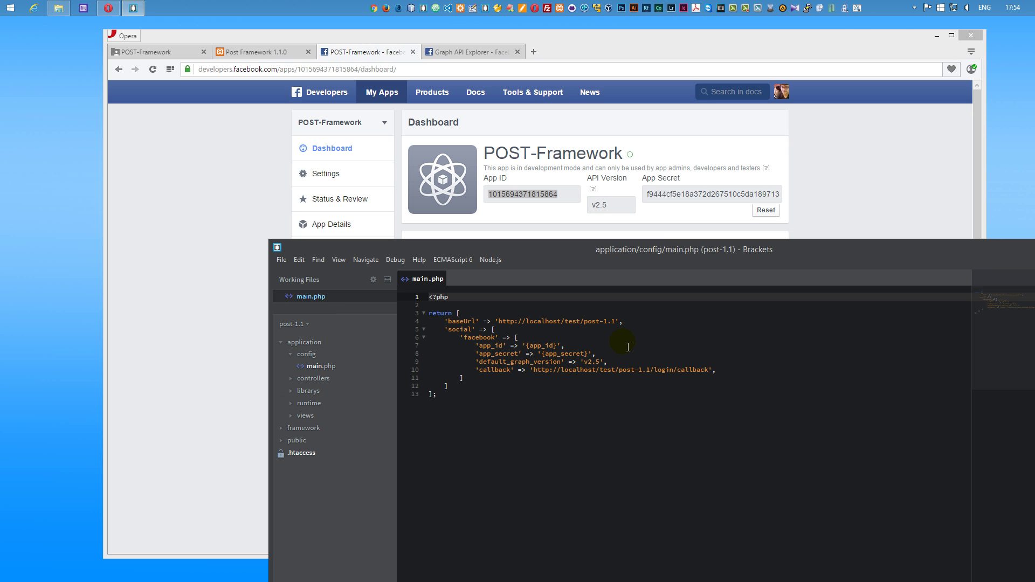
left_click(628, 347)
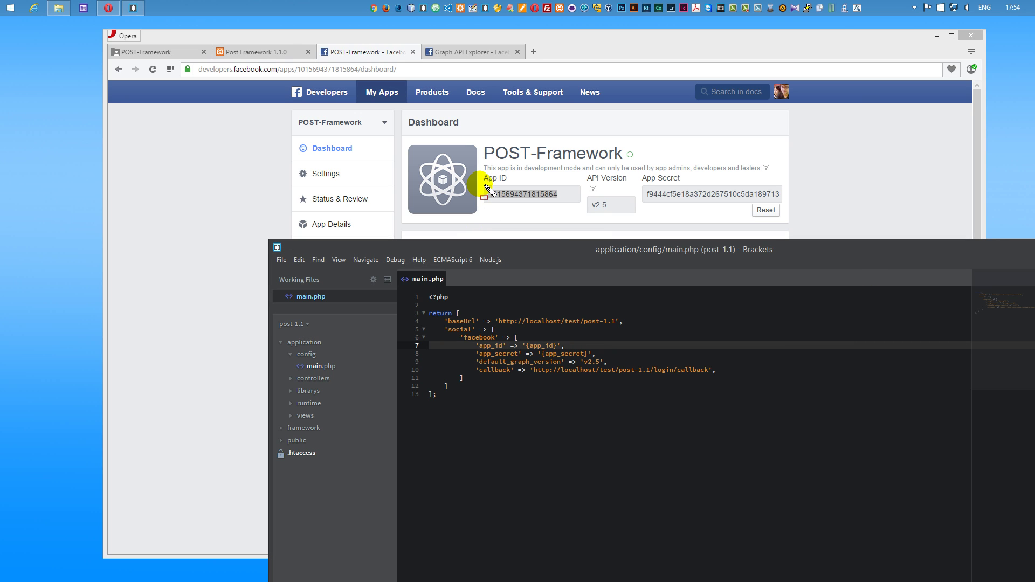
Annotate the dashboard's App ID, App Secret and version alongside their placeholders in main.php.
left_click_drag(479, 172, 587, 209)
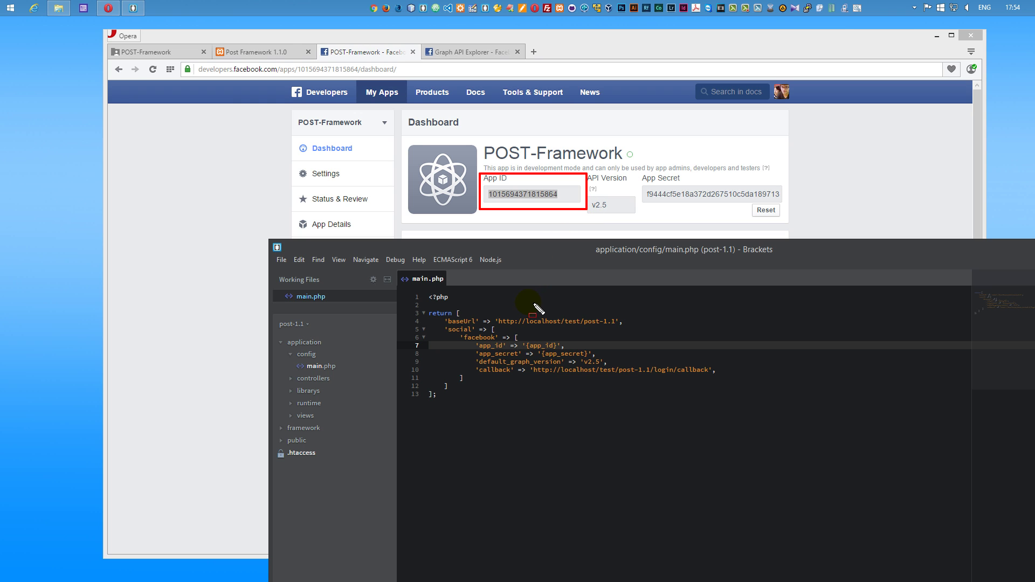
left_click_drag(470, 337, 574, 357)
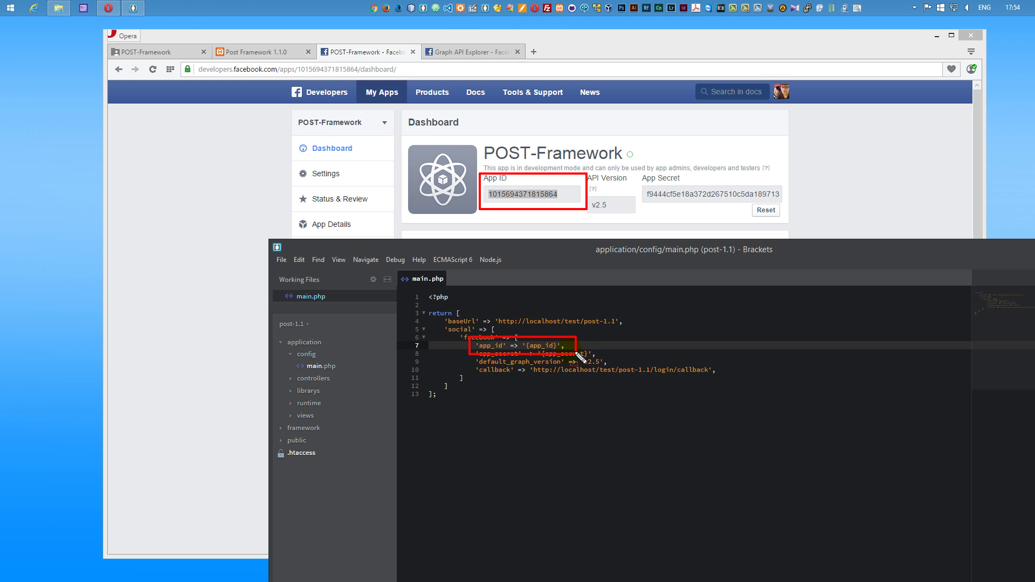
left_click(816, 270)
left_click_drag(559, 219, 528, 326)
right_click(887, 343)
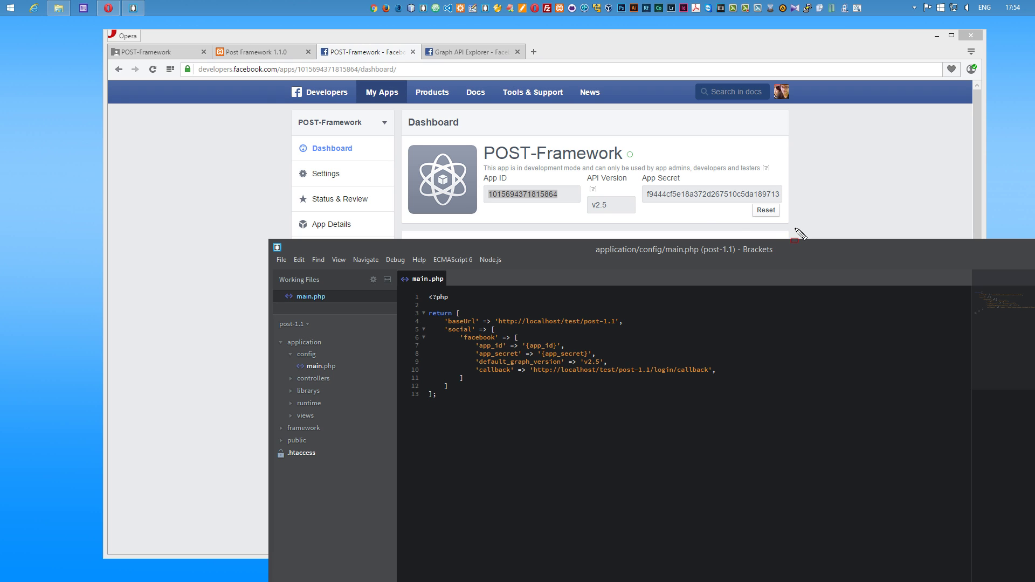
mouse_move(637, 170)
left_mouse_down()
mouse_move(669, 200)
mouse_move(790, 212)
left_mouse_up()
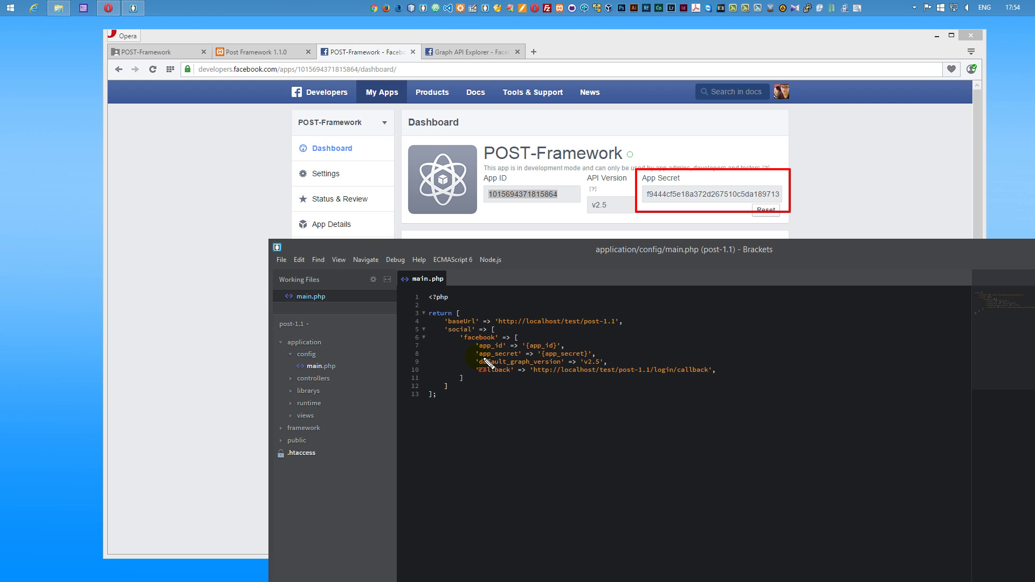
mouse_move(482, 355)
left_mouse_down()
mouse_move(469, 346)
mouse_move(622, 369)
left_mouse_up()
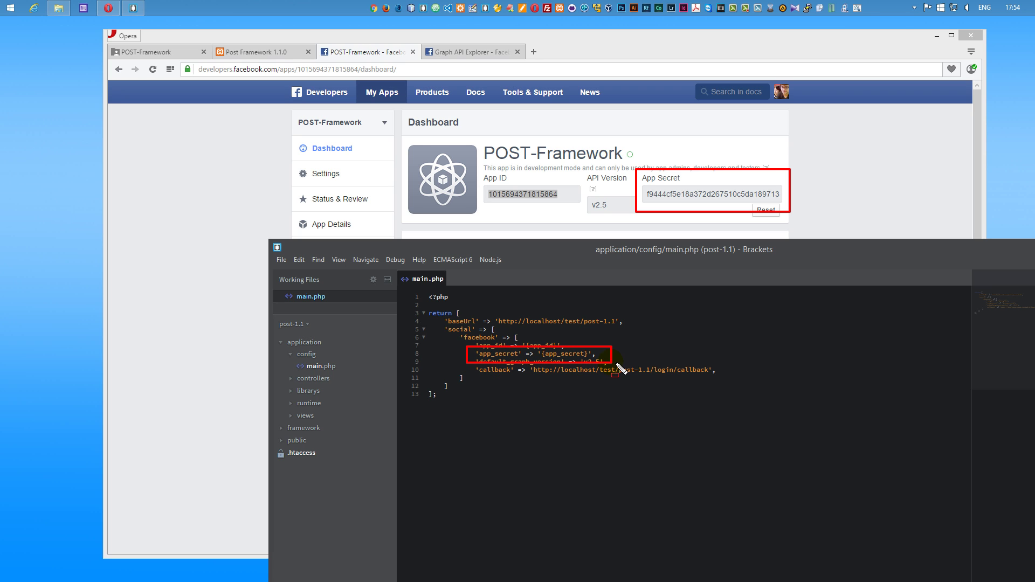
left_click_drag(672, 227, 556, 336)
left_click_drag(538, 373, 542, 362)
key("Escape")
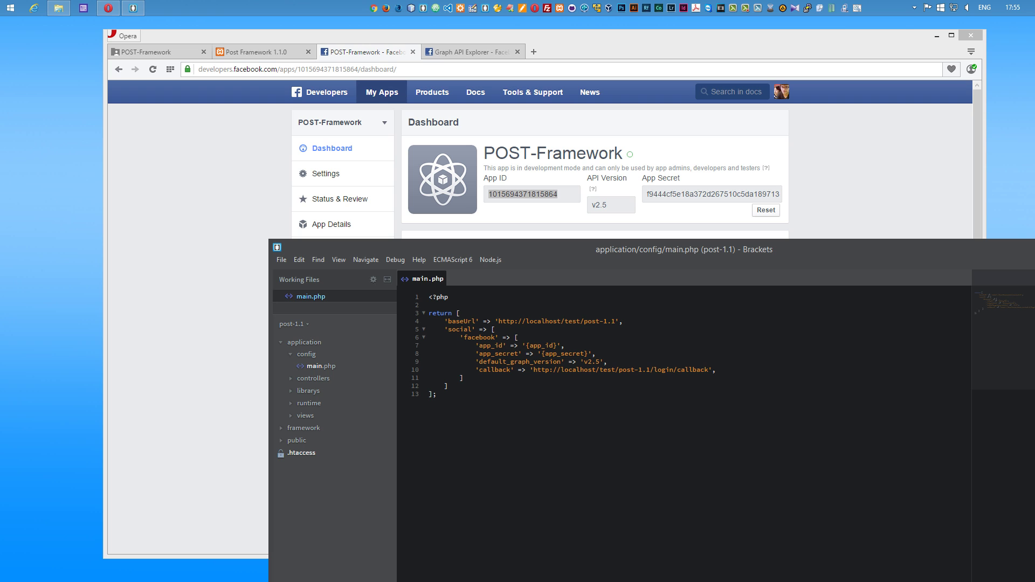
left_click_drag(581, 192, 645, 219)
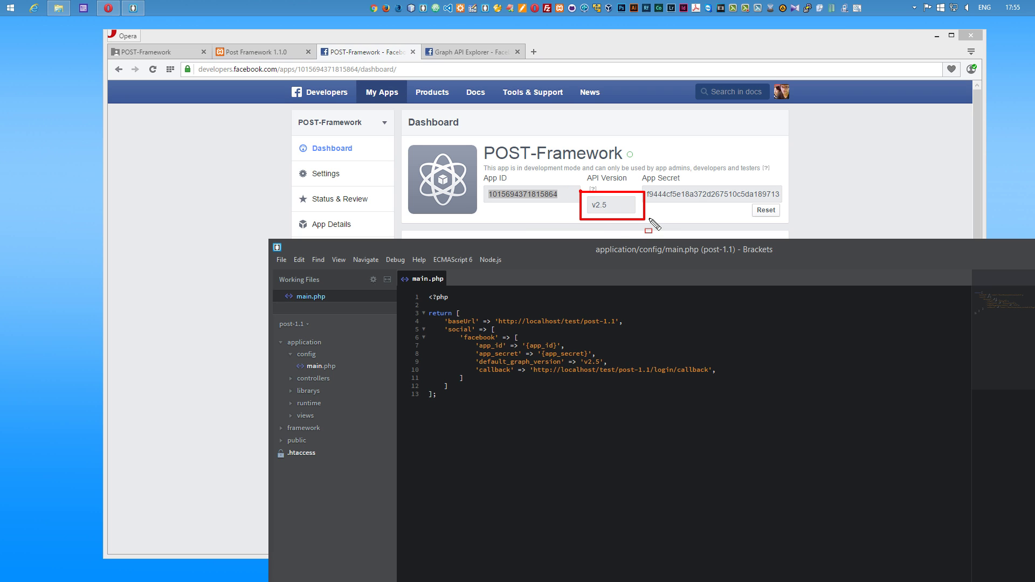
left_click_drag(584, 313, 590, 317)
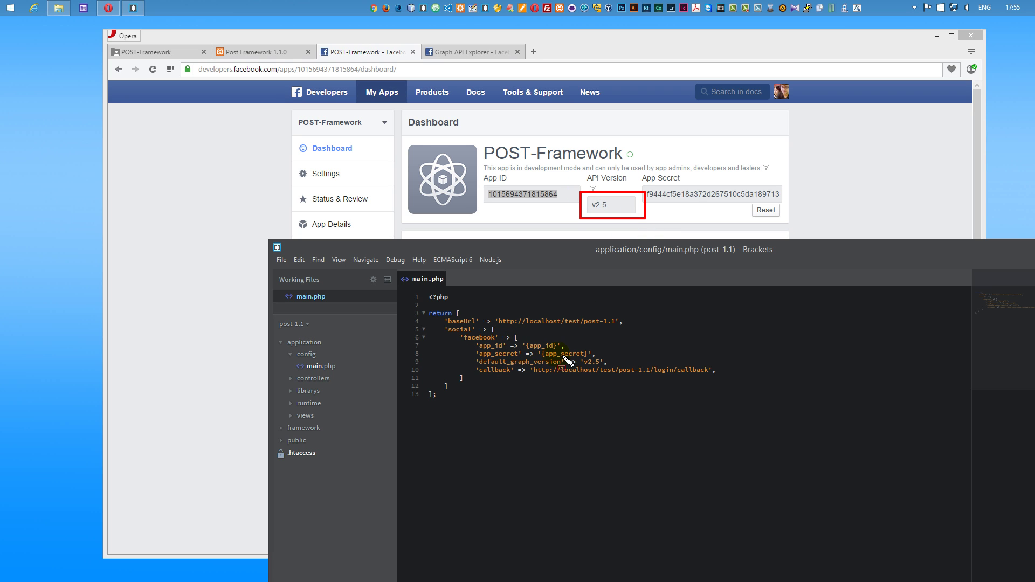
left_click_drag(468, 352, 623, 374)
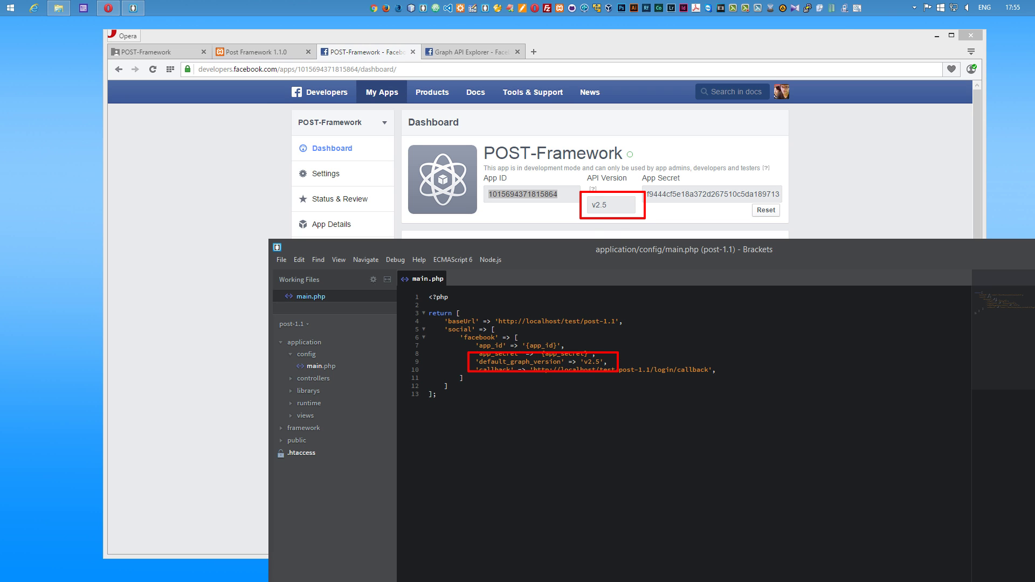
mouse_move(603, 227)
left_mouse_down()
mouse_move(587, 278)
mouse_move(534, 335)
left_mouse_up()
Paste the dashboard's App ID over the {app_id} placeholder on line 7.
left_click(532, 199)
left_click_drag(562, 196, 493, 198)
key("ctrl+c")
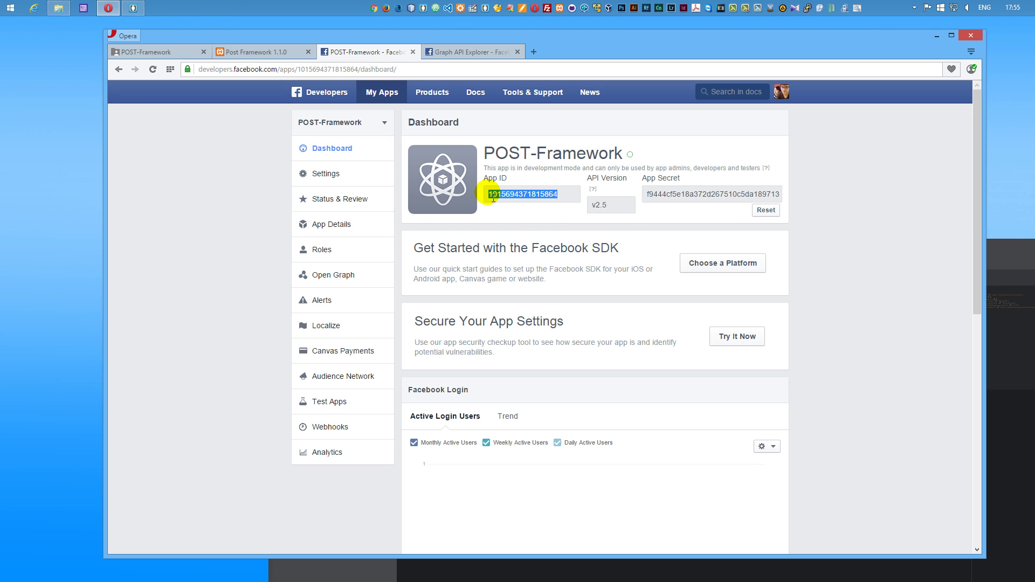
left_click(1009, 346)
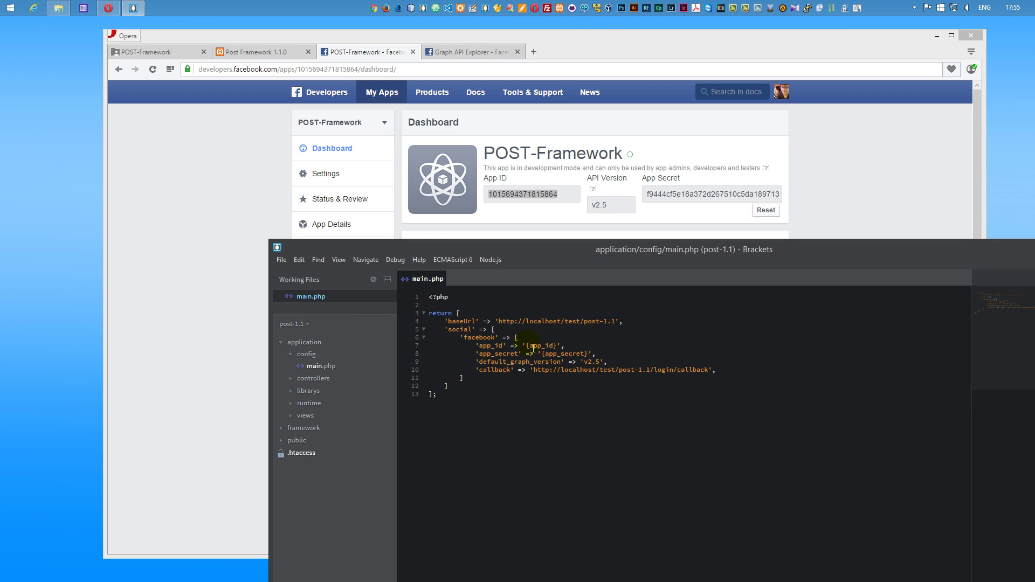
left_click_drag(551, 350, 556, 346)
key("ctrl+v")
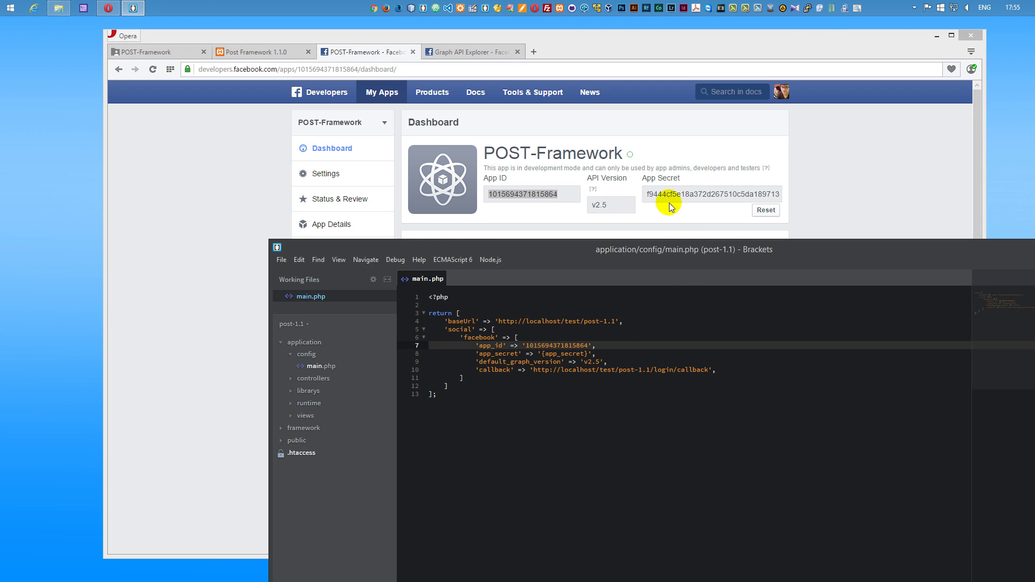
Paste the App Secret over the {app_secret} placeholder on line 8.
left_click(646, 198)
left_click_drag(668, 199, 776, 193)
key("ctrl+c")
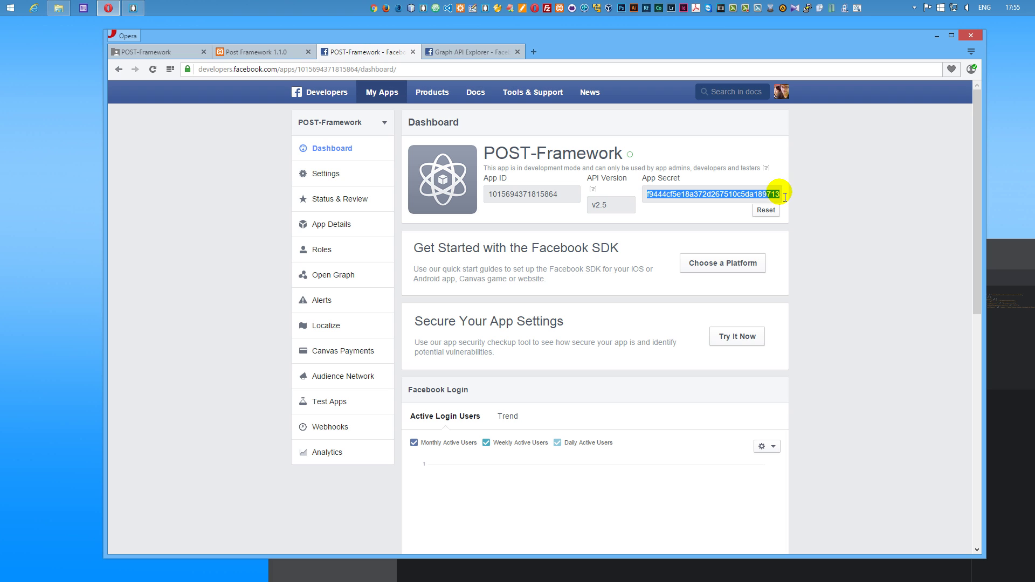
left_click(991, 356)
left_click(545, 355)
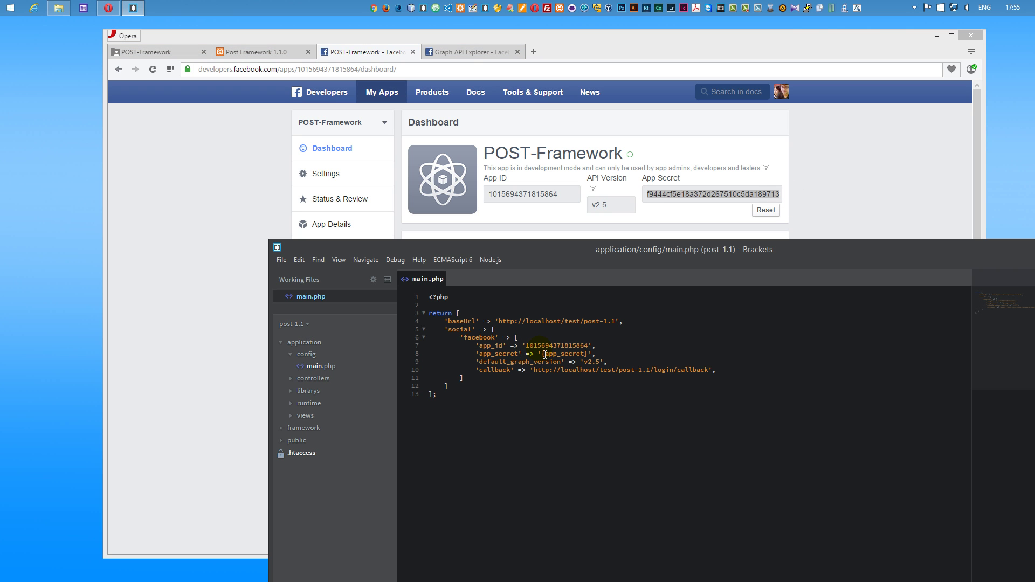
left_click_drag(558, 354, 589, 355)
key("ctrl+v")
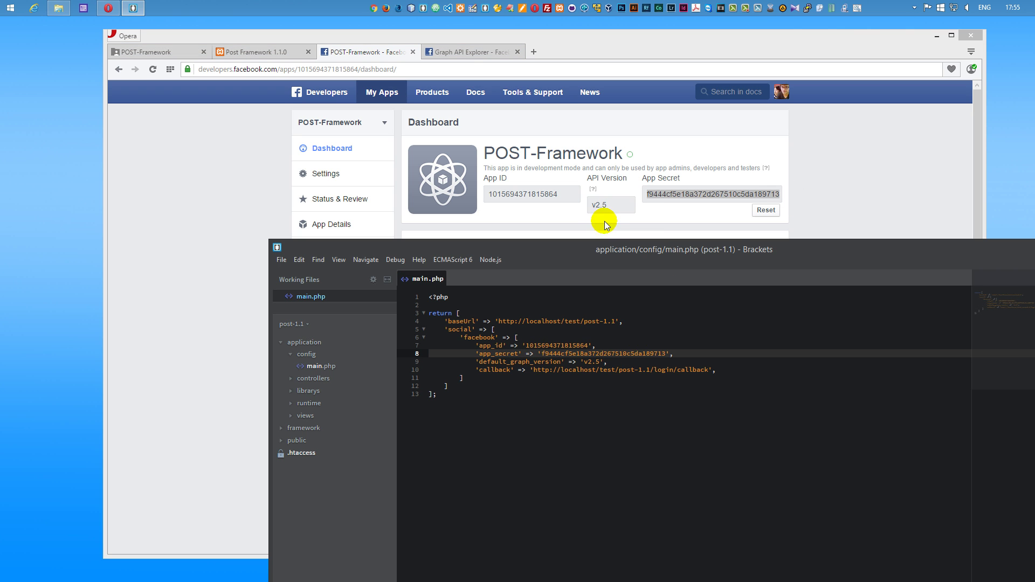
Set default_graph_version to 'v2.5' on line 9, then close main.php and minimize Brackets.
double_click(608, 211)
key("ctrl+c")
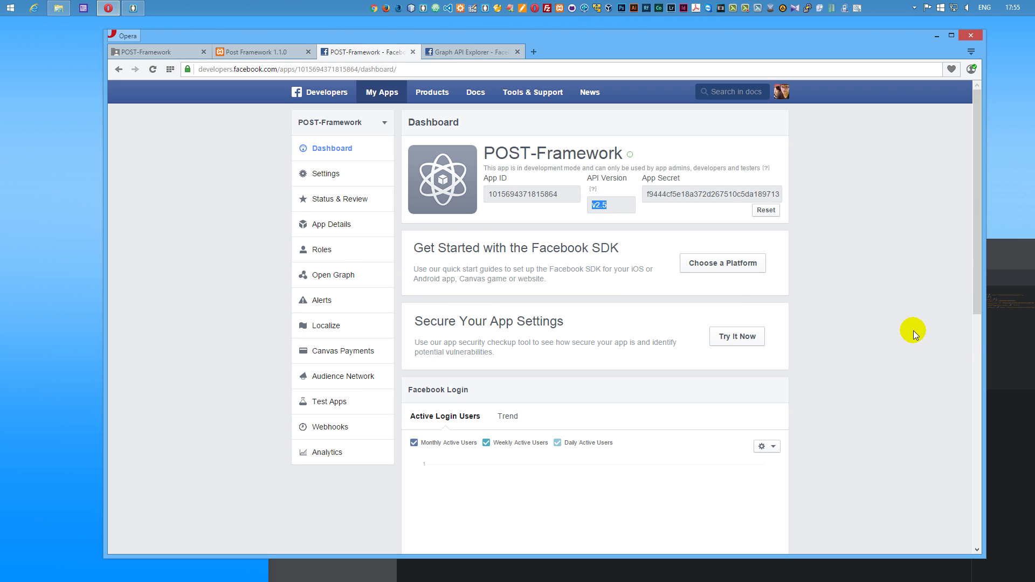
left_click(1007, 344)
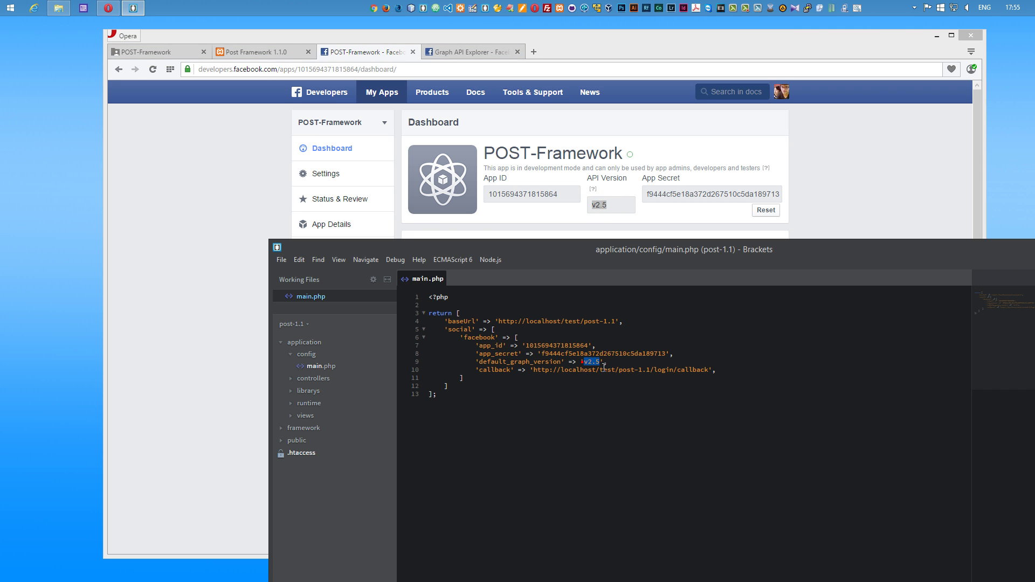
key("ctrl+v")
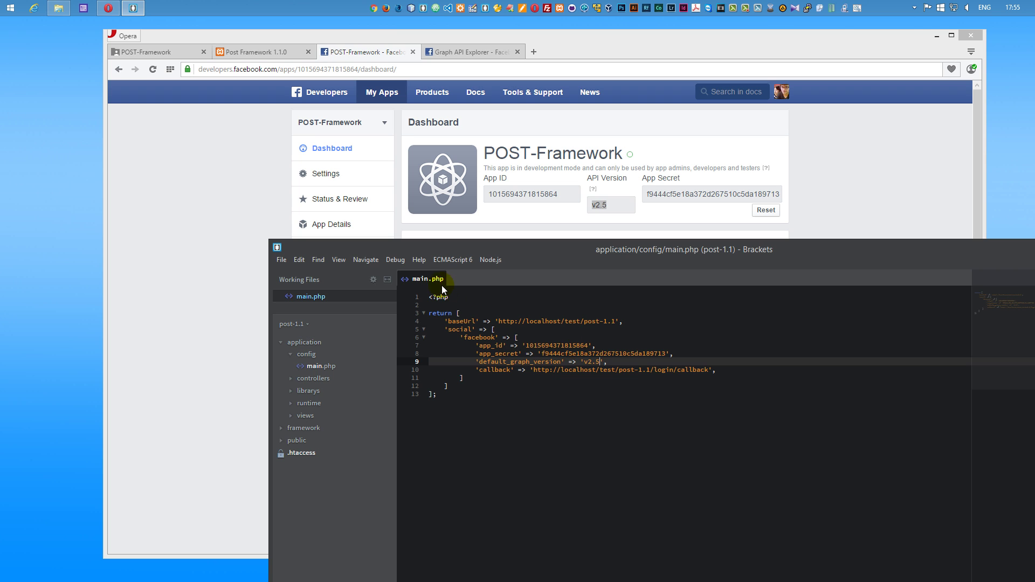
left_click(442, 288)
left_click_drag(669, 257, 506, 96)
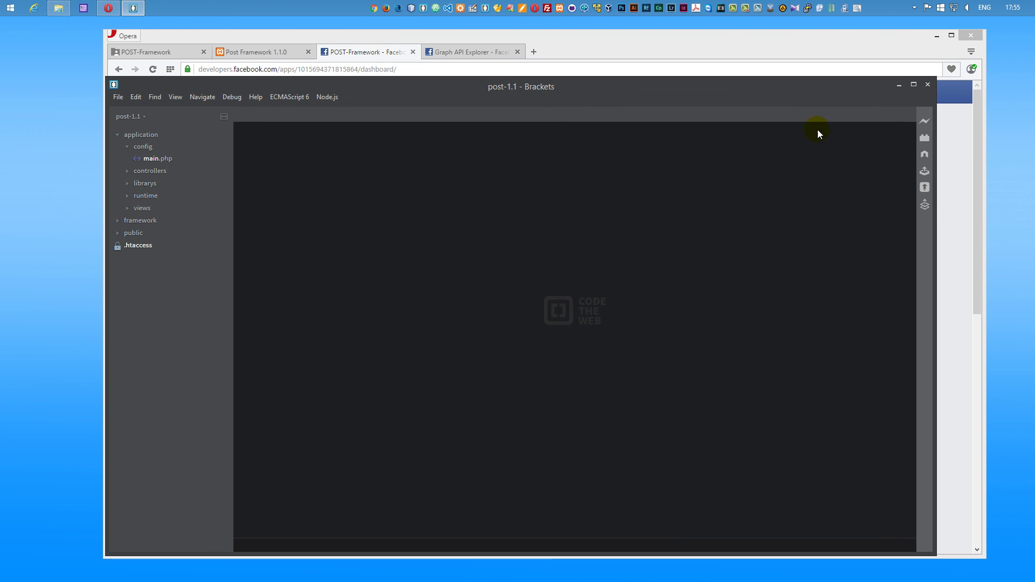
left_click(899, 86)
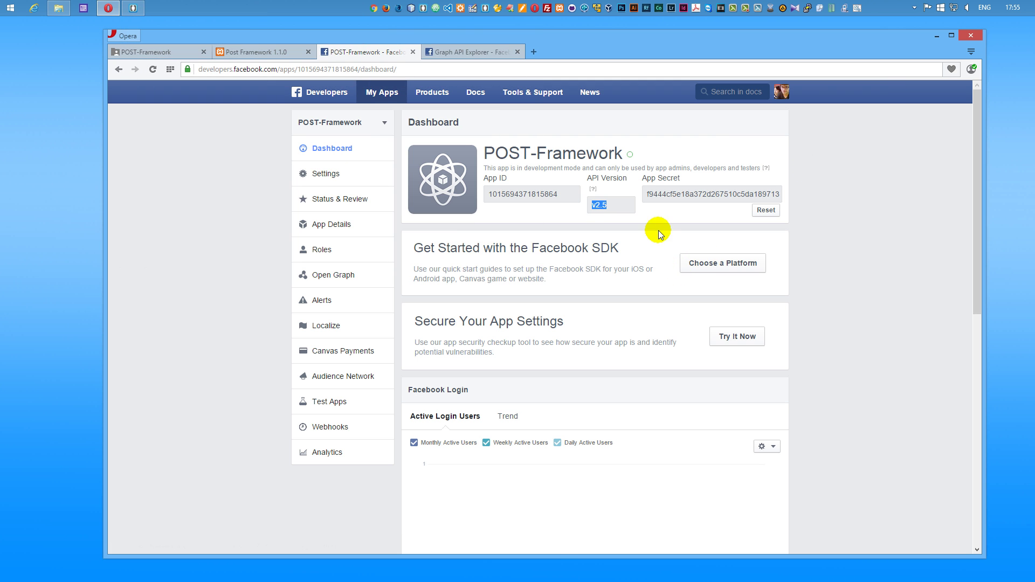
Open the Basic settings and highlight the Site URL, App Domains and Contact Email fields.
left_click(335, 172)
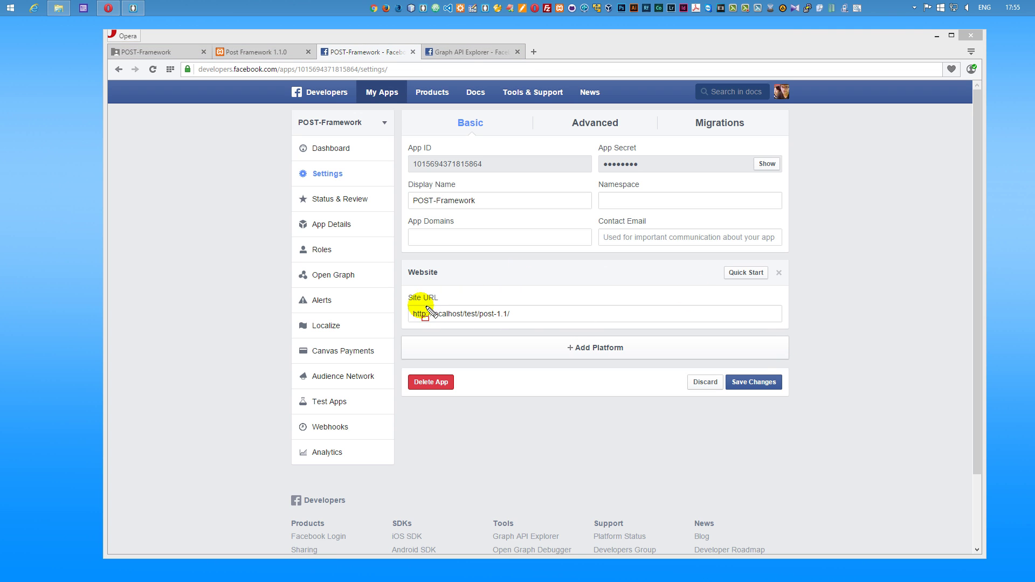
left_click_drag(405, 295, 547, 327)
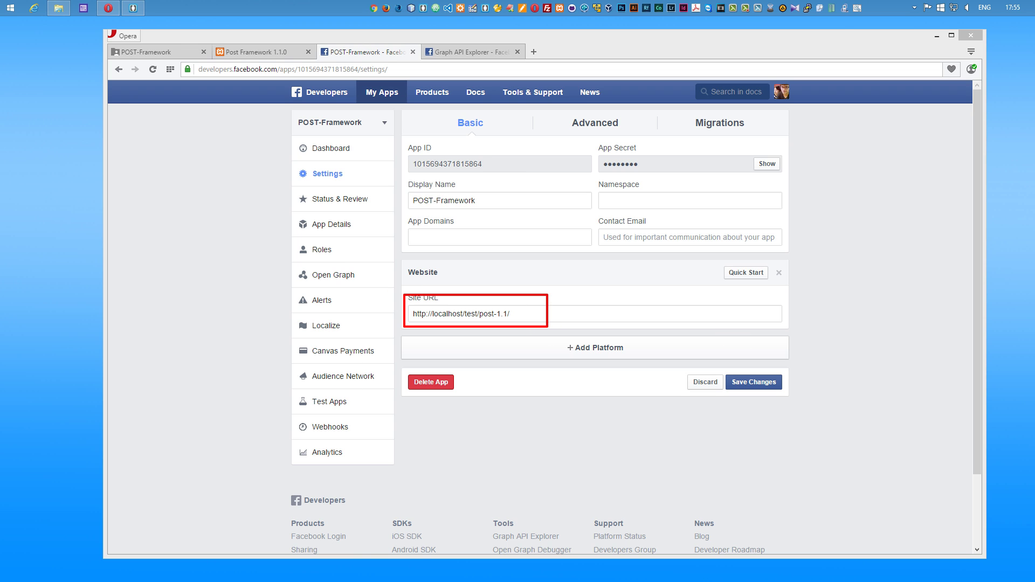
mouse_move(407, 214)
left_mouse_down()
mouse_move(507, 258)
mouse_move(551, 262)
mouse_move(499, 267)
left_mouse_up()
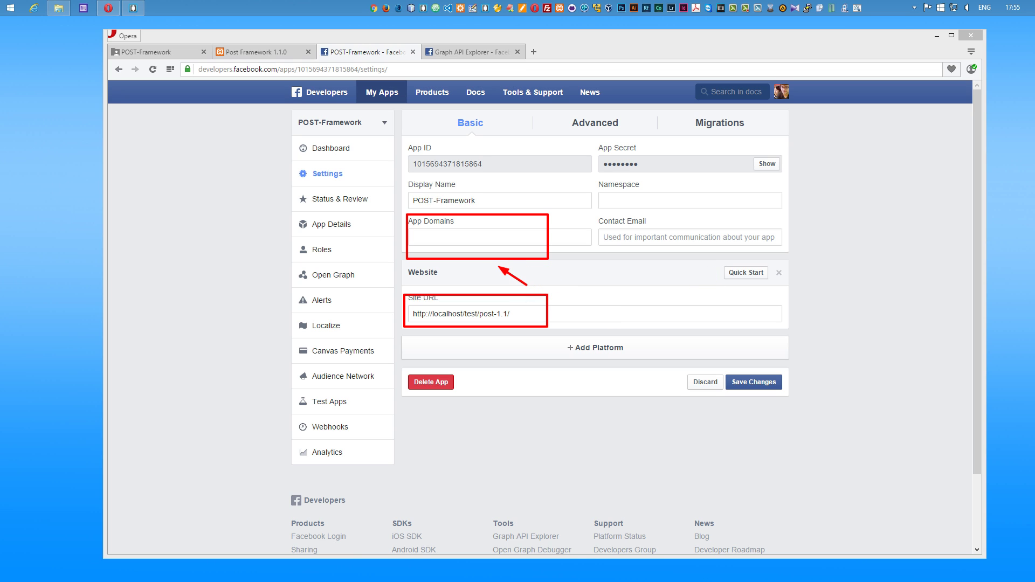
mouse_move(595, 215)
left_mouse_down()
mouse_move(746, 261)
mouse_move(793, 253)
left_mouse_up()
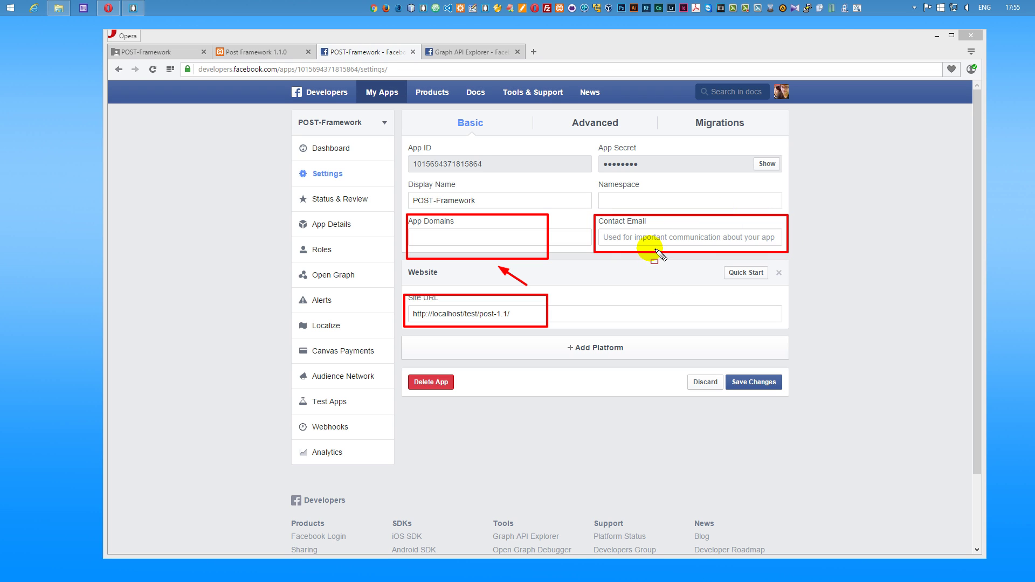
key("Escape")
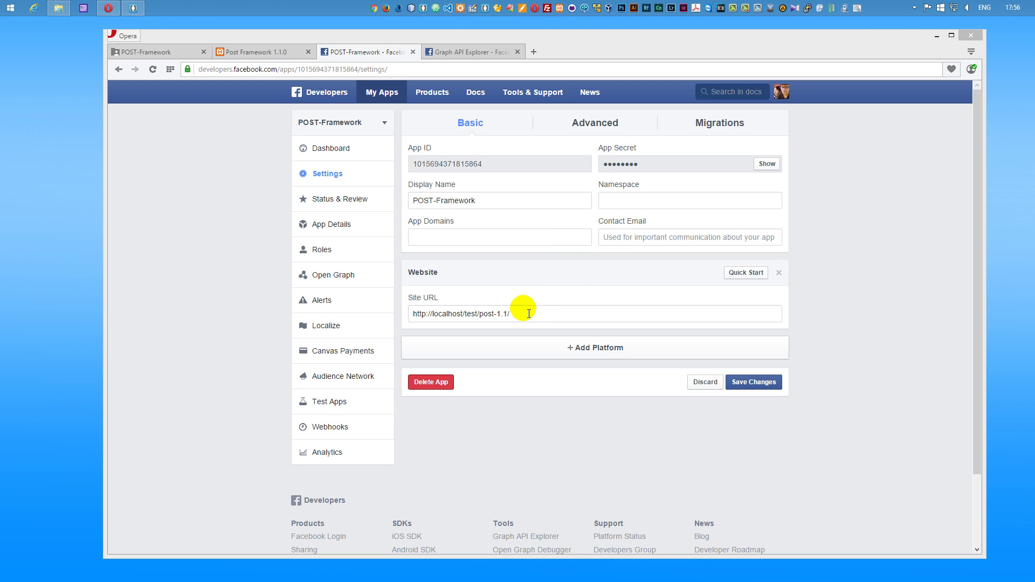
Add localhost as the App Domain, fill in the contact email, and save the settings.
left_click(529, 315)
left_click_drag(532, 316, 385, 321)
key("ctrl+c")
left_click(426, 238)
key("ctrl+v")
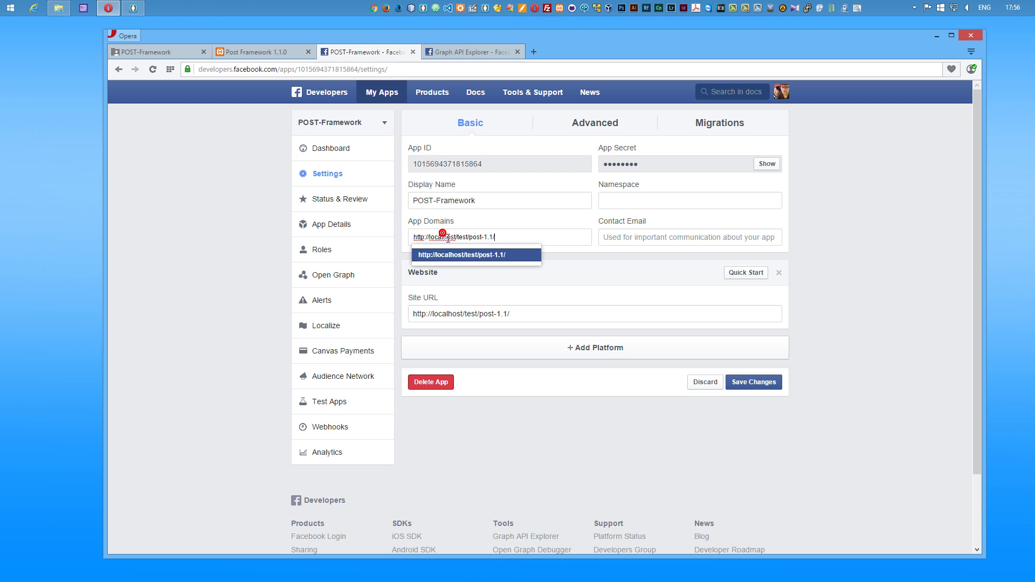
left_click(474, 255)
left_click(628, 240)
type("demo@email.com")
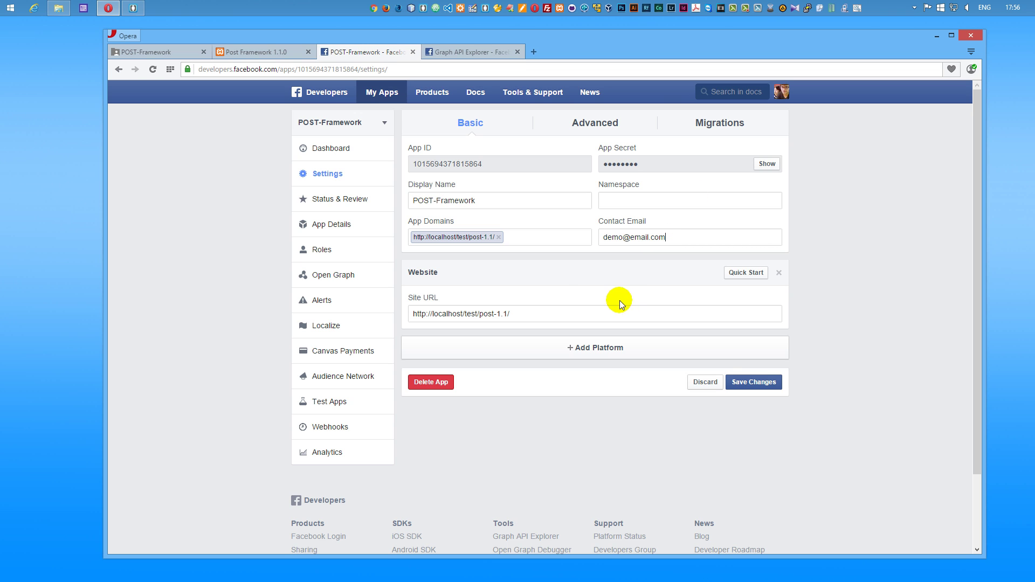
left_click(758, 385)
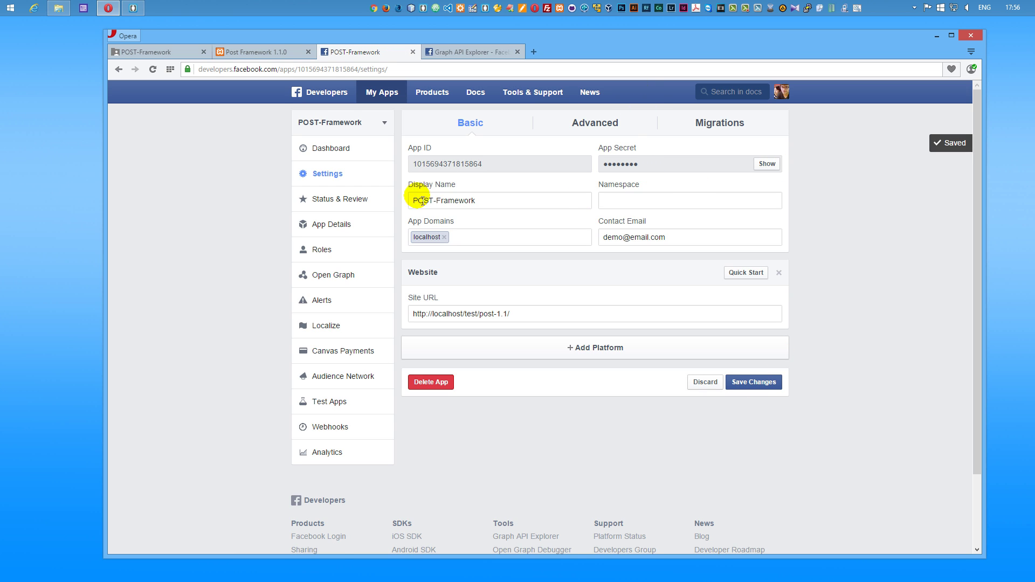
left_click(350, 200)
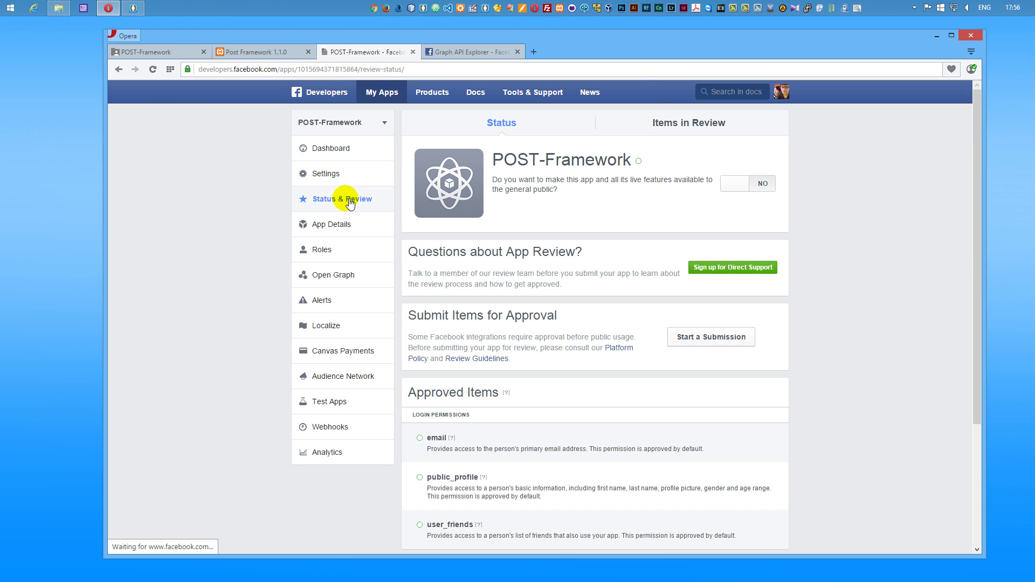
Highlight the app's not-yet-public setting and the email permission row on Status & Review.
left_click(520, 214)
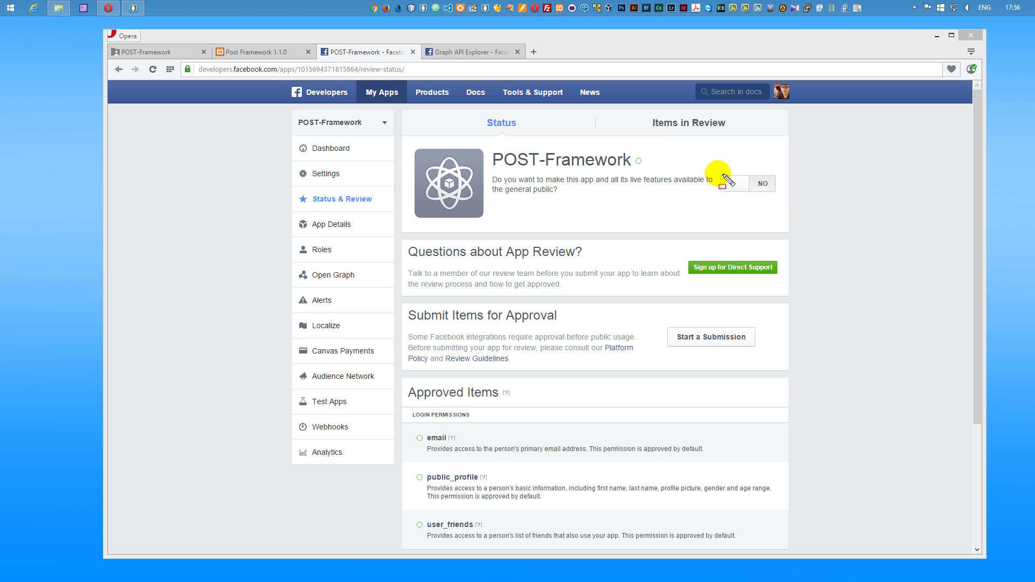
mouse_move(714, 168)
left_mouse_down()
mouse_move(754, 198)
mouse_move(783, 200)
left_mouse_up()
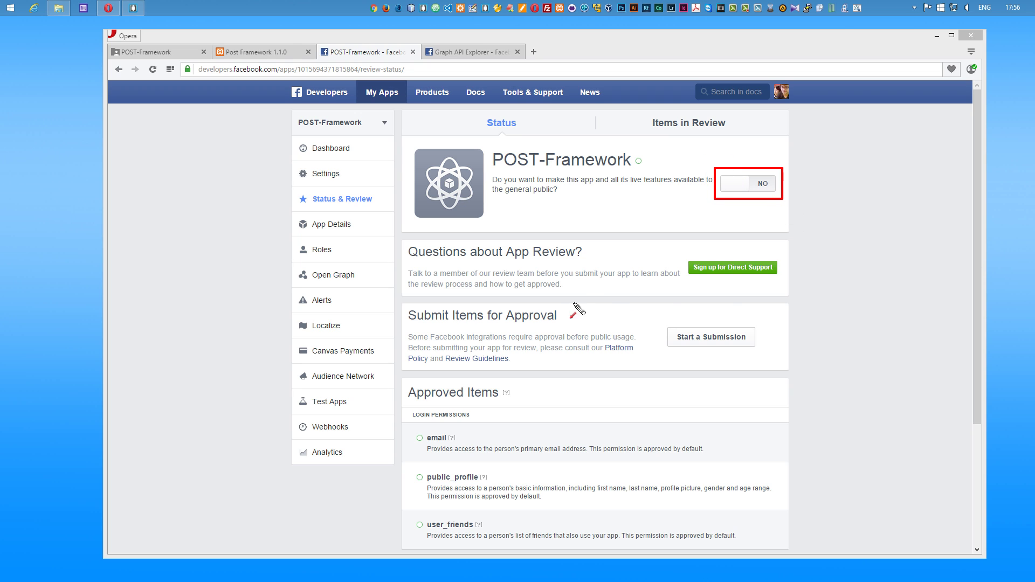
left_click_drag(561, 309, 695, 208)
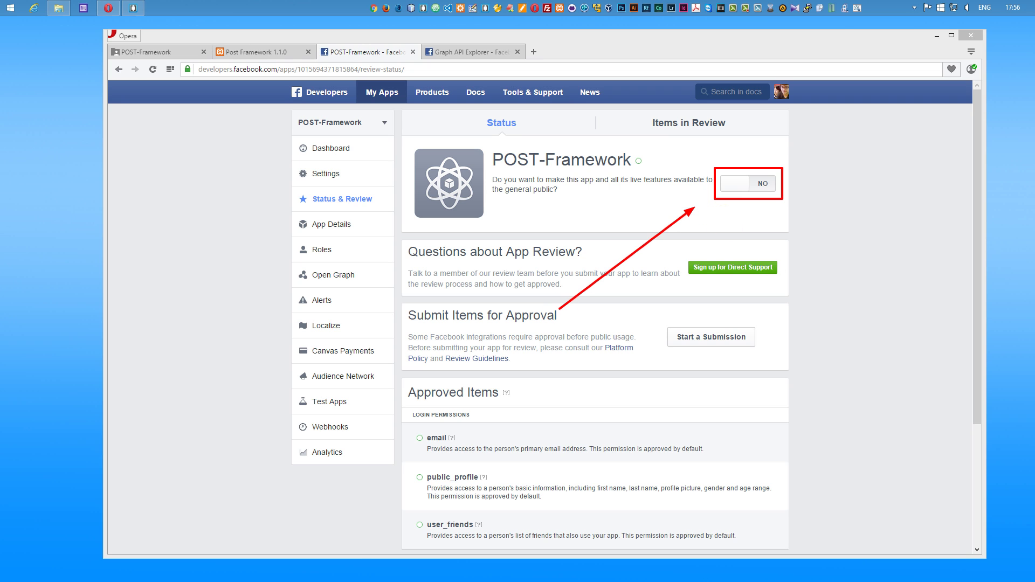
mouse_move(413, 438)
left_mouse_down()
mouse_move(477, 496)
mouse_move(631, 545)
mouse_move(785, 549)
left_mouse_up()
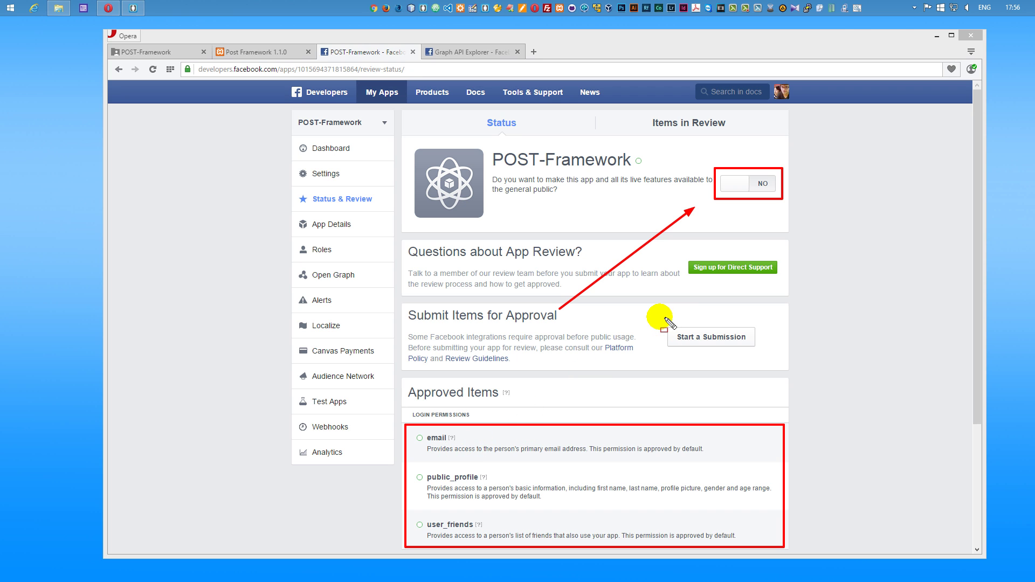
key("Escape")
Make POST-Framework public, confirm, and highlight its live dot and approved permissions.
left_click(766, 184)
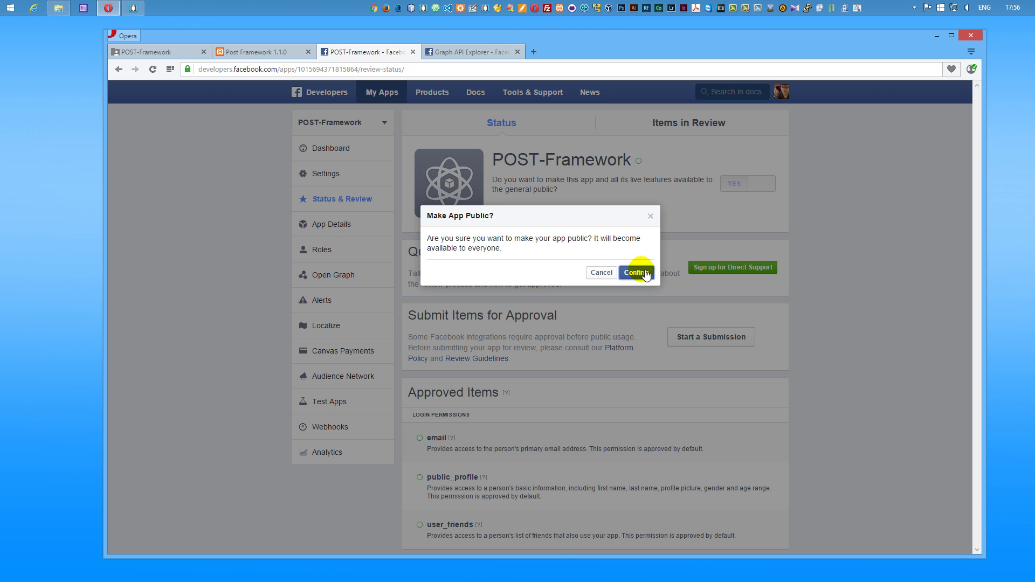
left_click(636, 273)
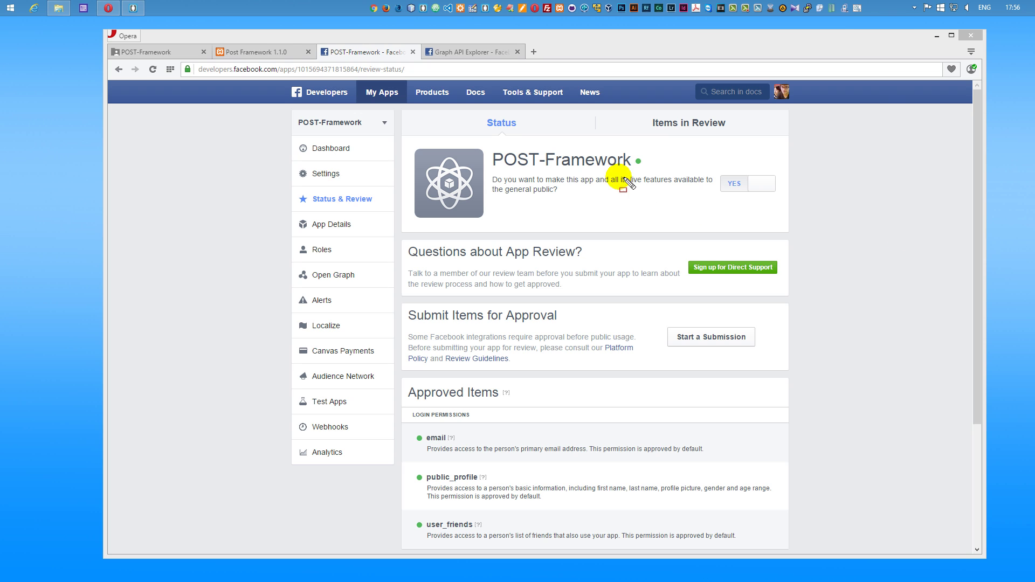
left_click_drag(629, 151, 648, 168)
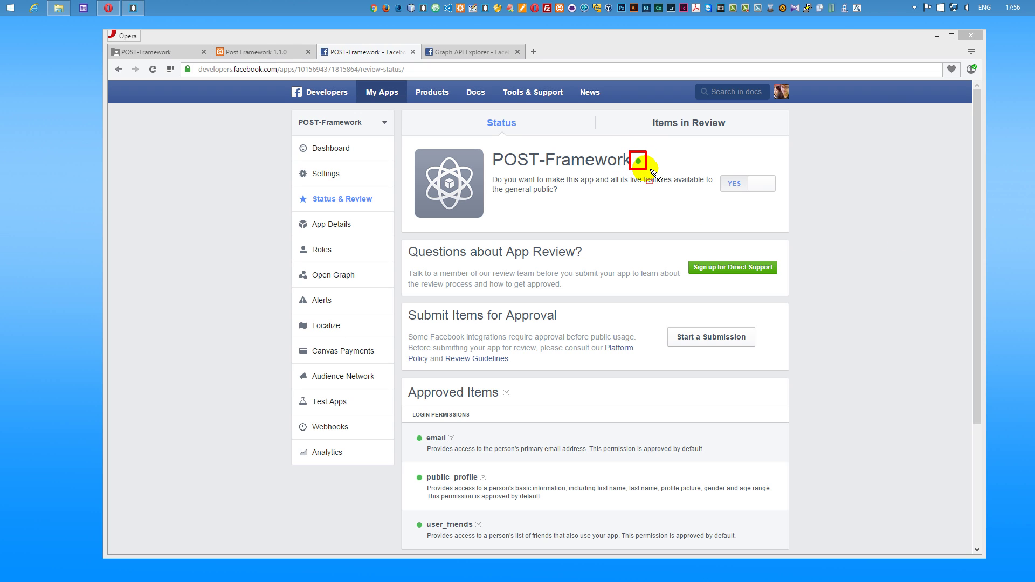
left_click_drag(712, 166, 787, 201)
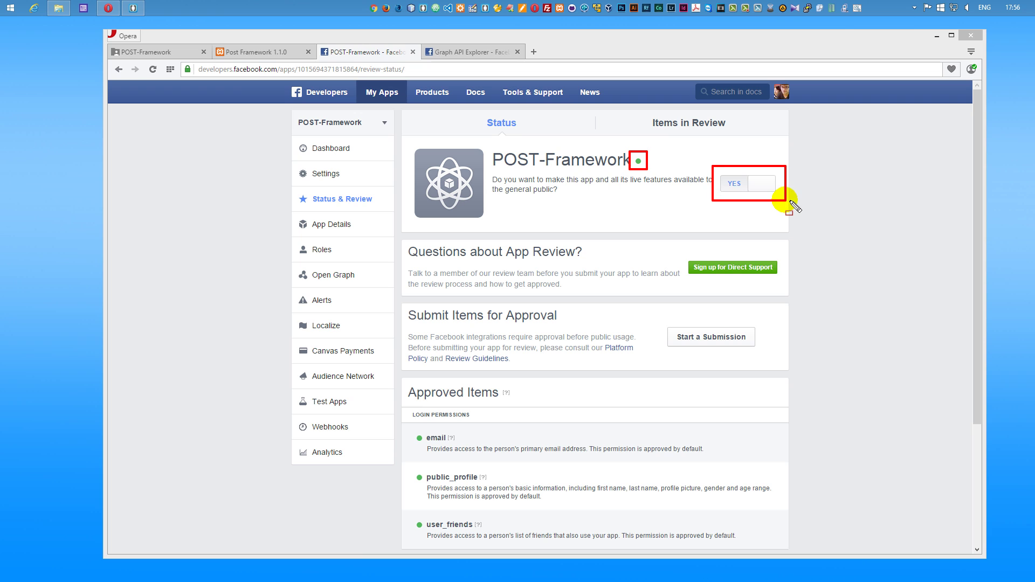
mouse_move(402, 426)
left_mouse_down()
mouse_move(725, 551)
mouse_move(787, 547)
left_mouse_up()
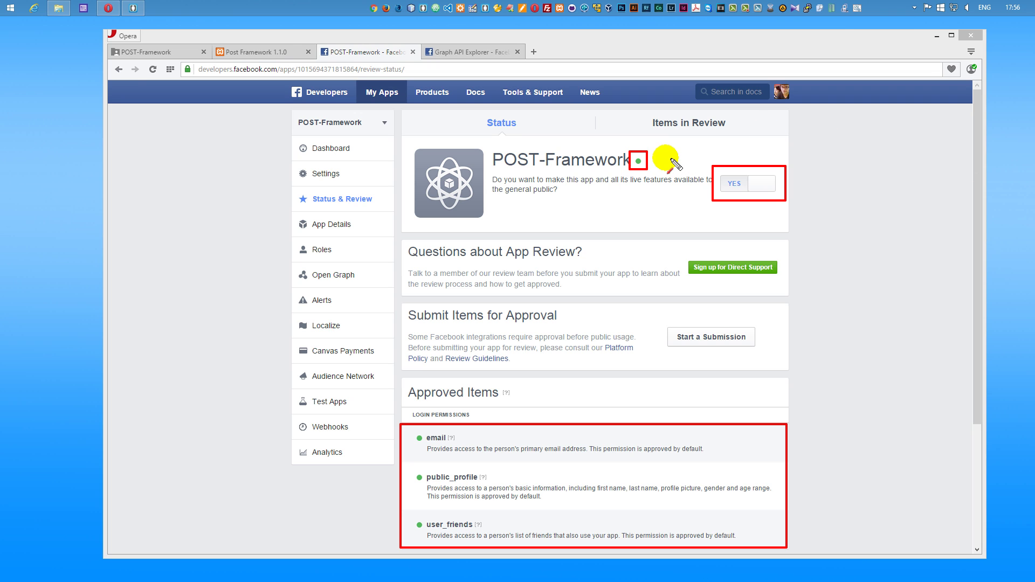
left_click_drag(659, 157, 673, 164)
left_click_drag(719, 211, 537, 415)
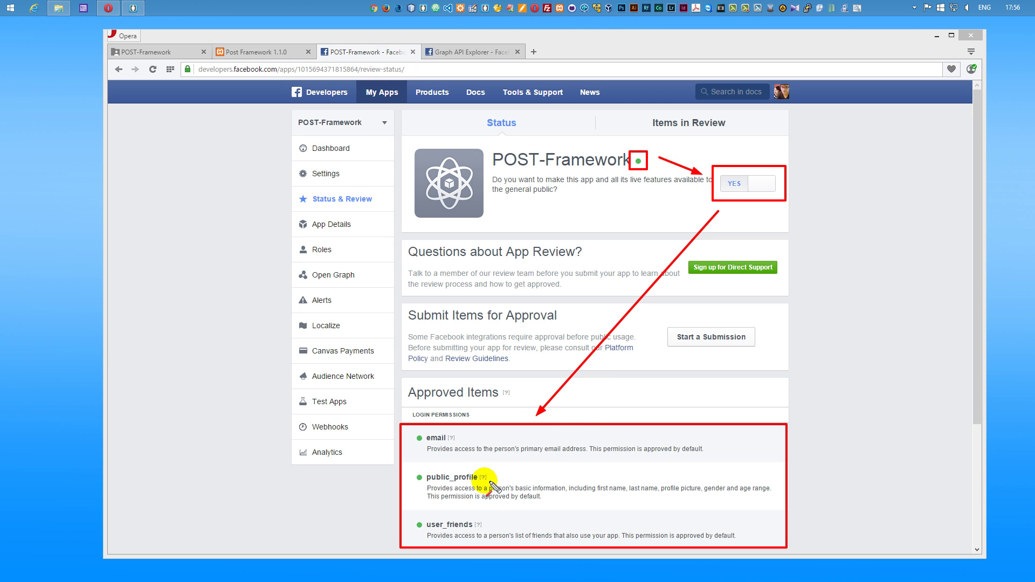
key("Escape")
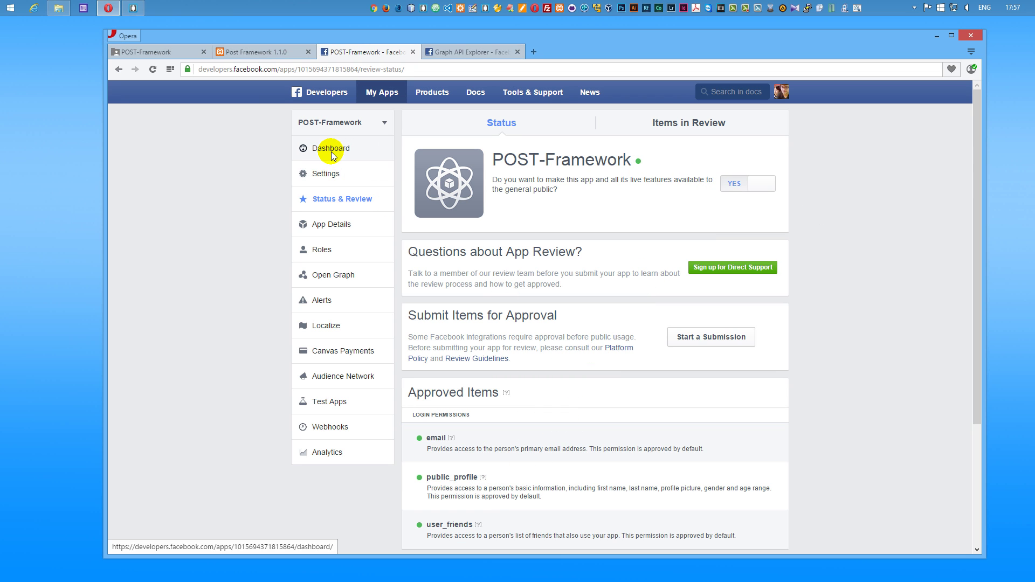
Return to the Dashboard and highlight the green live dot beside POST-Framework.
left_click(331, 151)
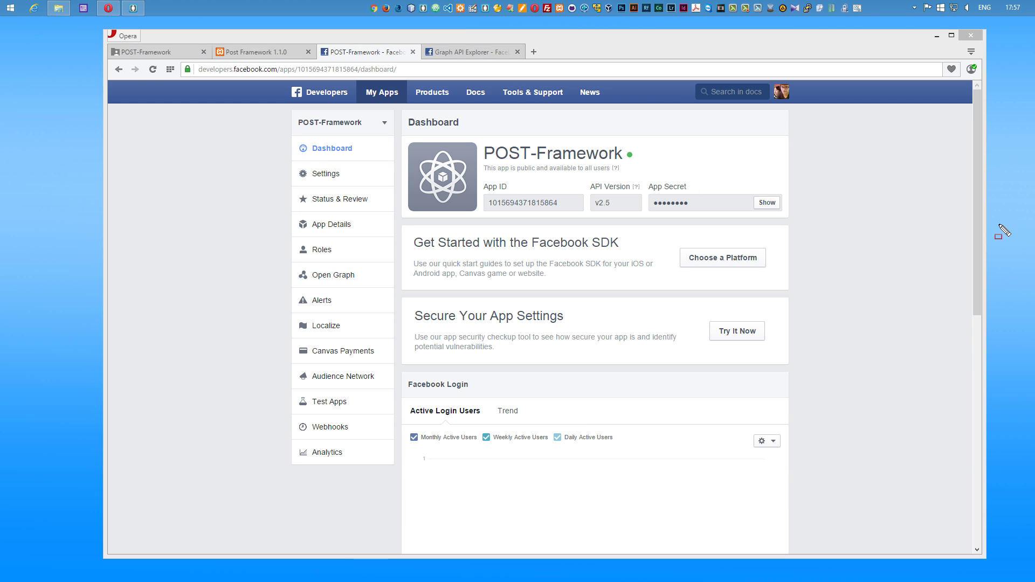
left_click_drag(615, 141, 650, 167)
left_click_drag(459, 365, 611, 174)
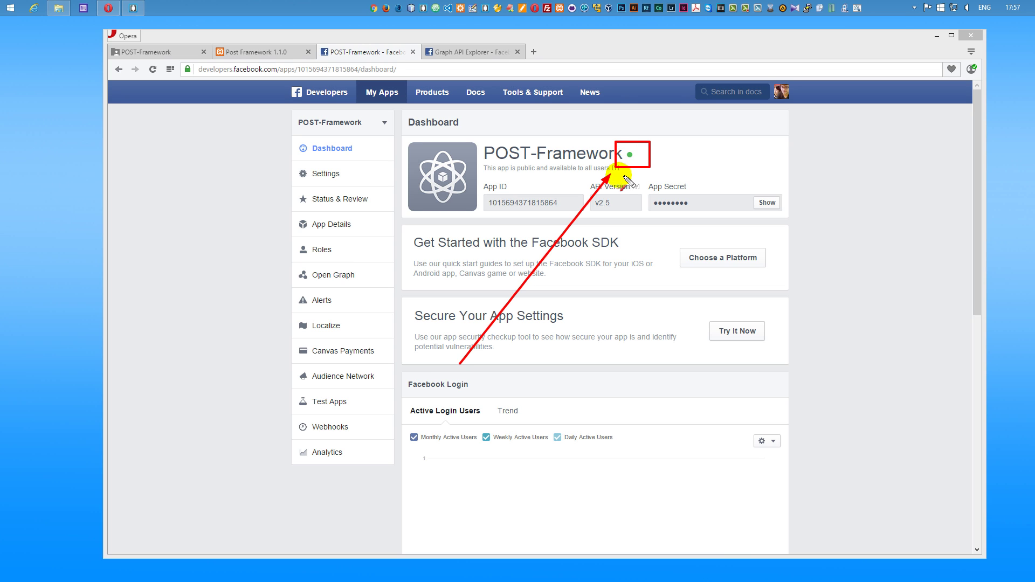
key("Escape")
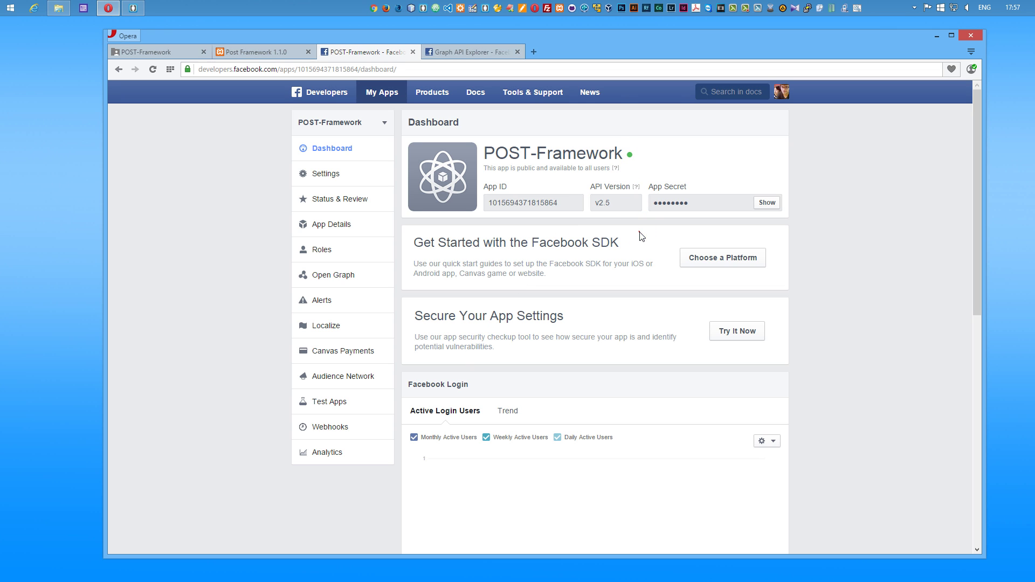
left_click(349, 149)
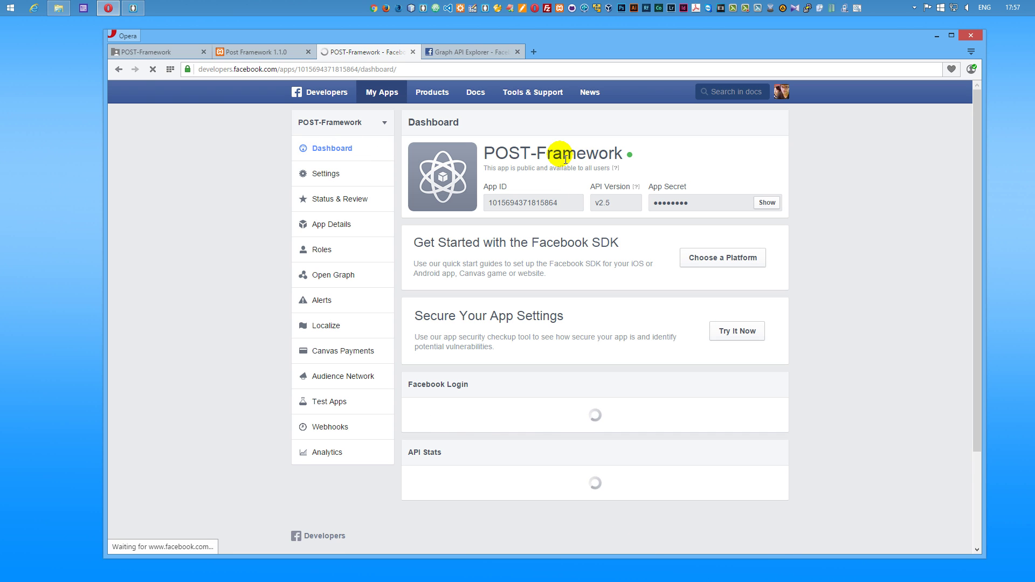
Reload the Post Framework 1.1.0 localhost page and highlight the Facebook login option.
left_click(259, 52)
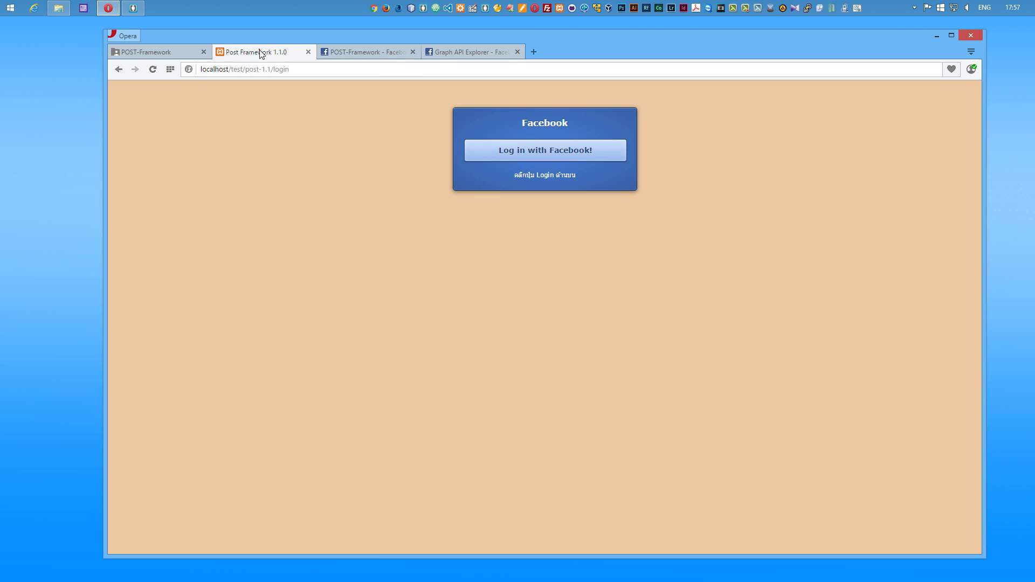
left_click(154, 69)
left_click(578, 154)
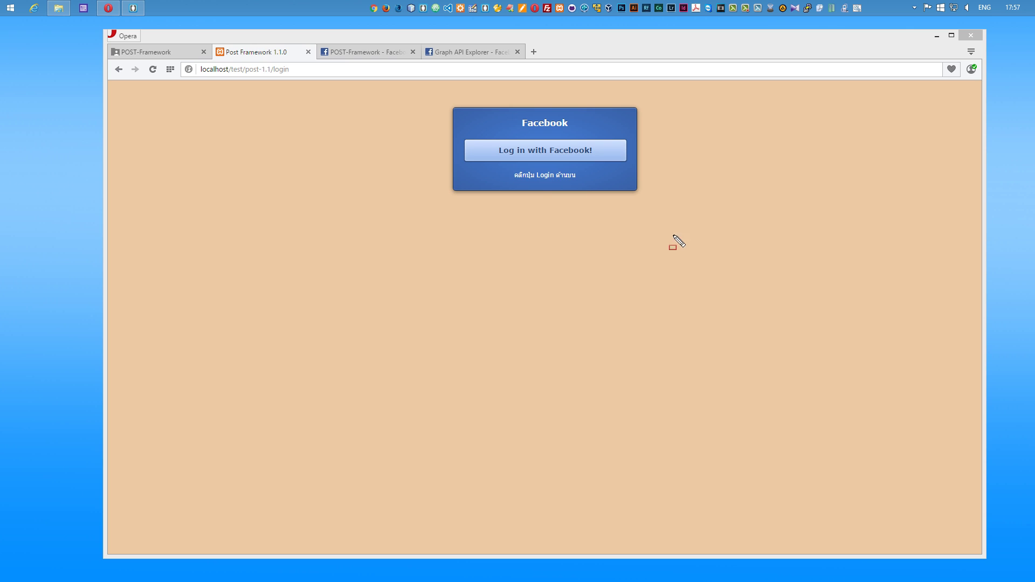
mouse_move(457, 134)
left_mouse_down()
mouse_move(554, 173)
mouse_move(640, 167)
left_mouse_up()
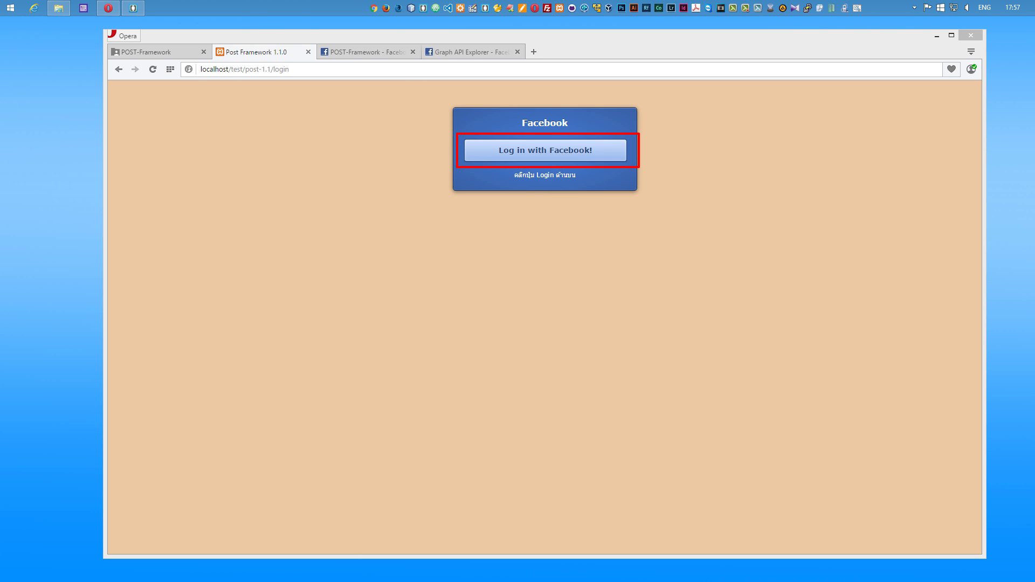
left_click_drag(824, 314, 645, 183)
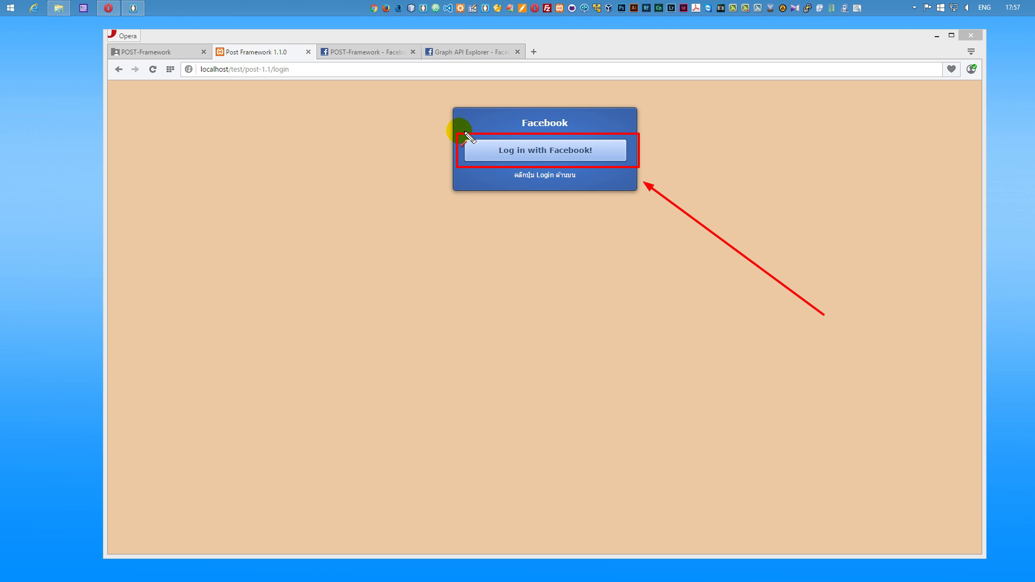
Log in with Facebook, review the shared public profile and email, and approve.
left_click(590, 154)
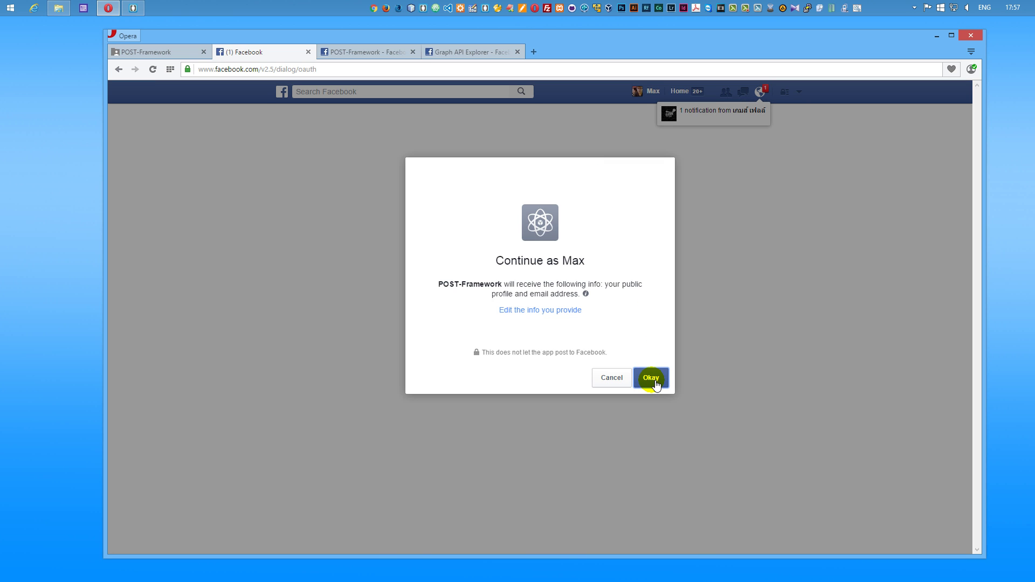
left_click(574, 312)
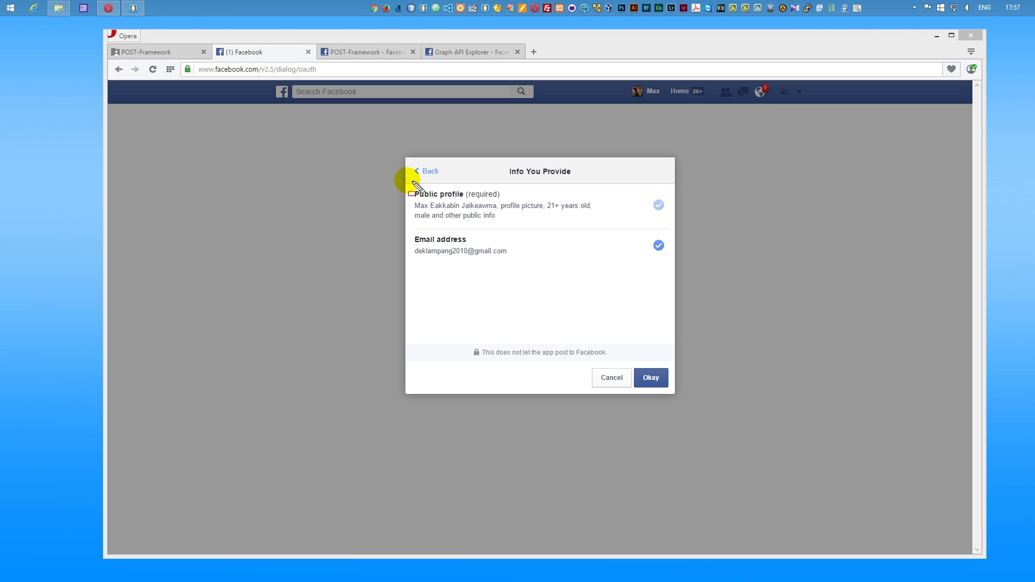
mouse_move(407, 180)
left_mouse_down()
mouse_move(606, 264)
mouse_move(674, 273)
left_mouse_up()
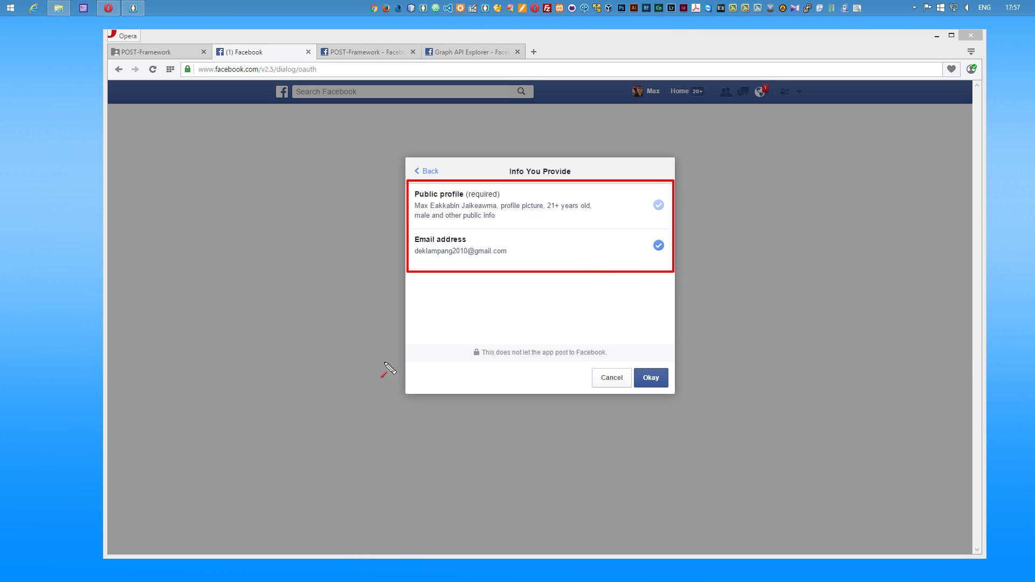
mouse_move(313, 382)
left_mouse_down()
mouse_move(435, 318)
mouse_move(444, 290)
left_mouse_up()
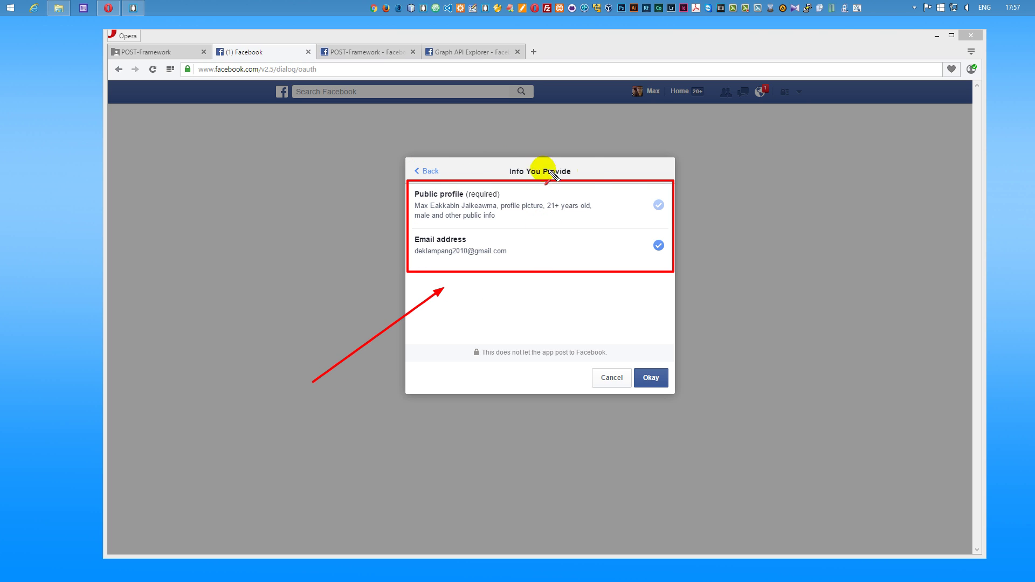
key("Escape")
left_click(659, 378)
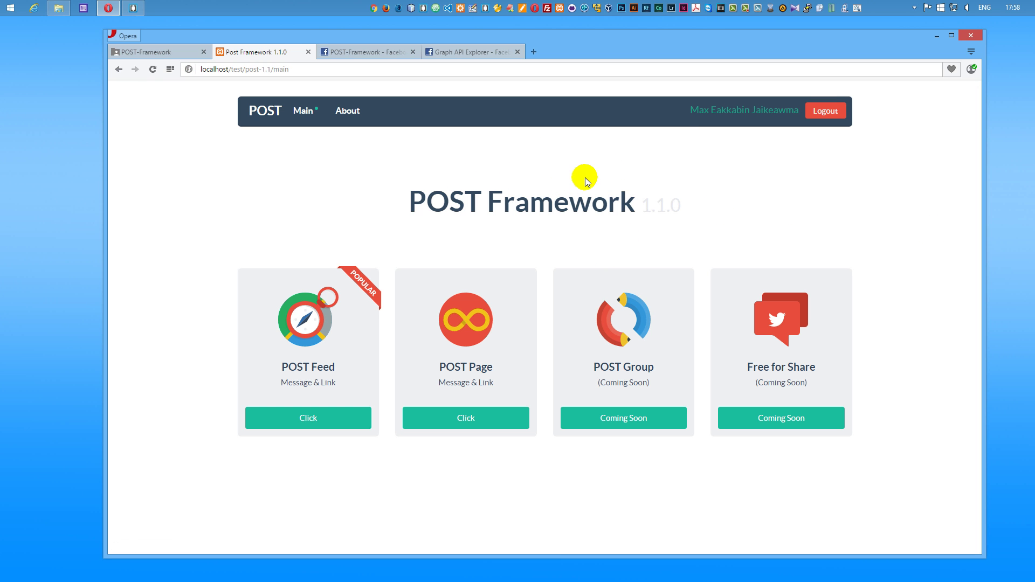
Highlight the logged-in user's name and the POST Framework 1.1.0 title.
left_click(761, 118)
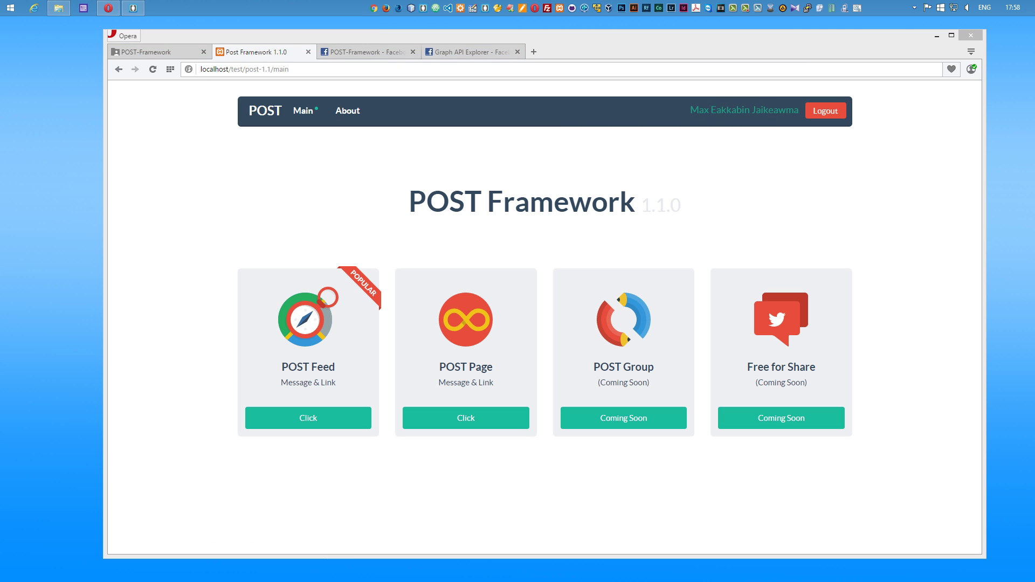
mouse_move(676, 94)
left_mouse_down()
mouse_move(779, 134)
mouse_move(814, 132)
mouse_move(808, 124)
left_mouse_up()
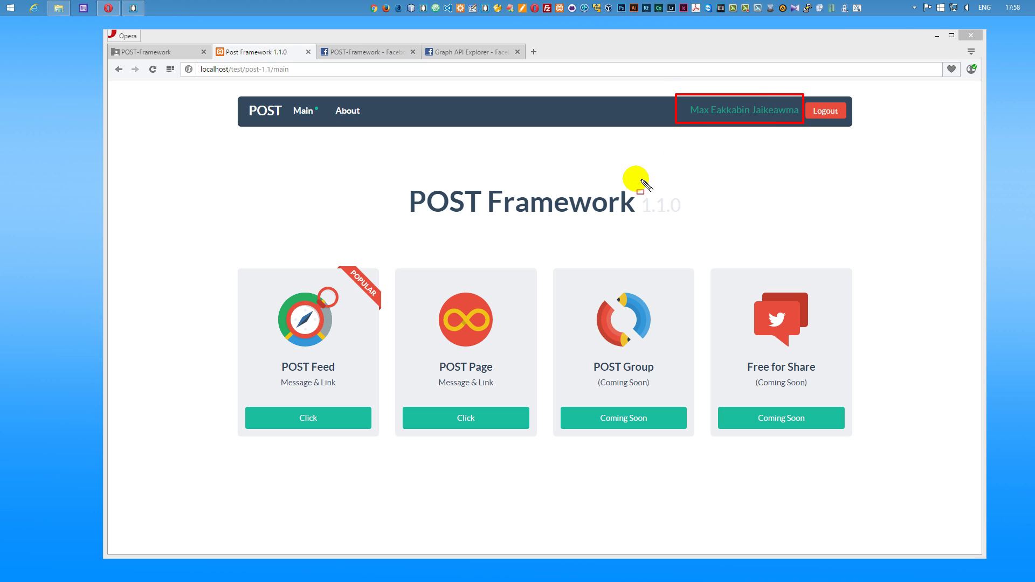
mouse_move(388, 173)
left_mouse_down()
mouse_move(715, 261)
mouse_move(723, 232)
mouse_move(704, 230)
left_mouse_up()
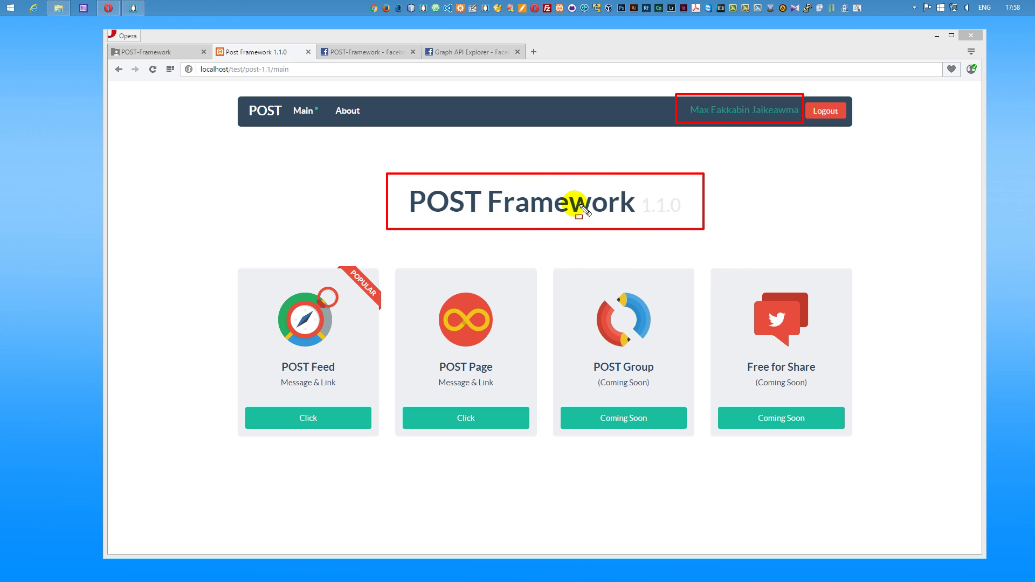
left_click_drag(592, 214, 599, 218)
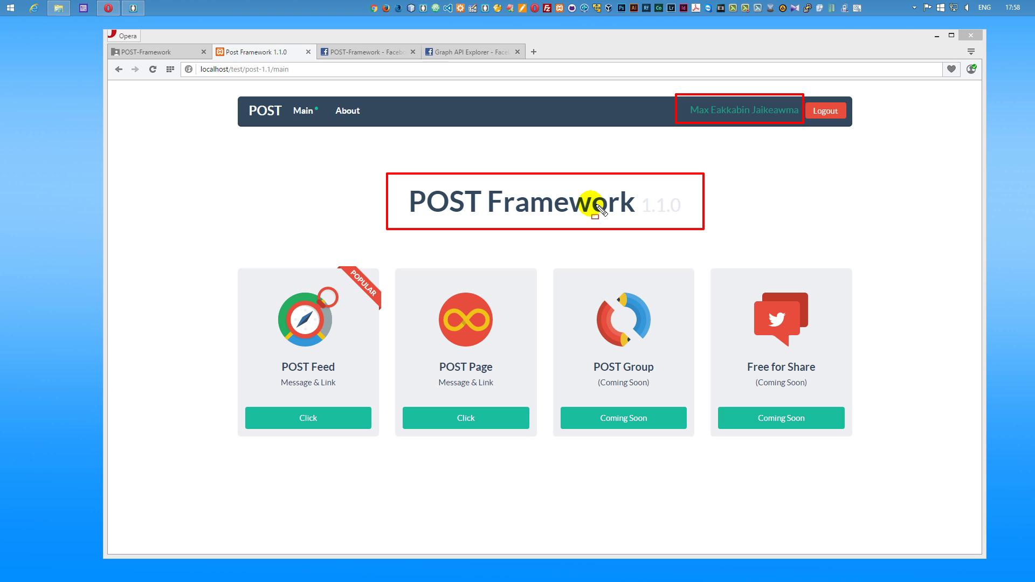
key("Escape")
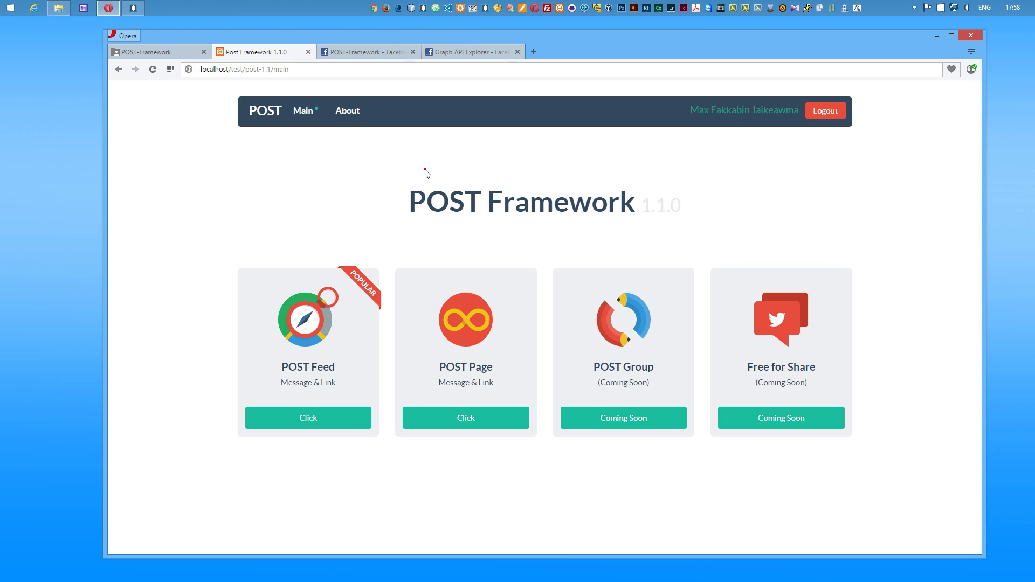
Post the message TEST from the POST Feed message form.
left_click(328, 419)
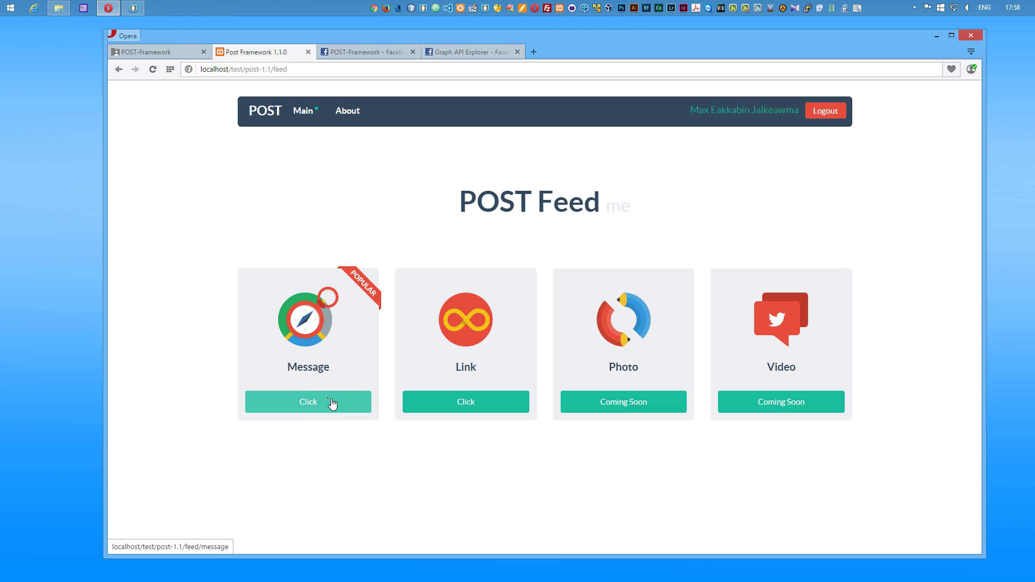
left_click(328, 398)
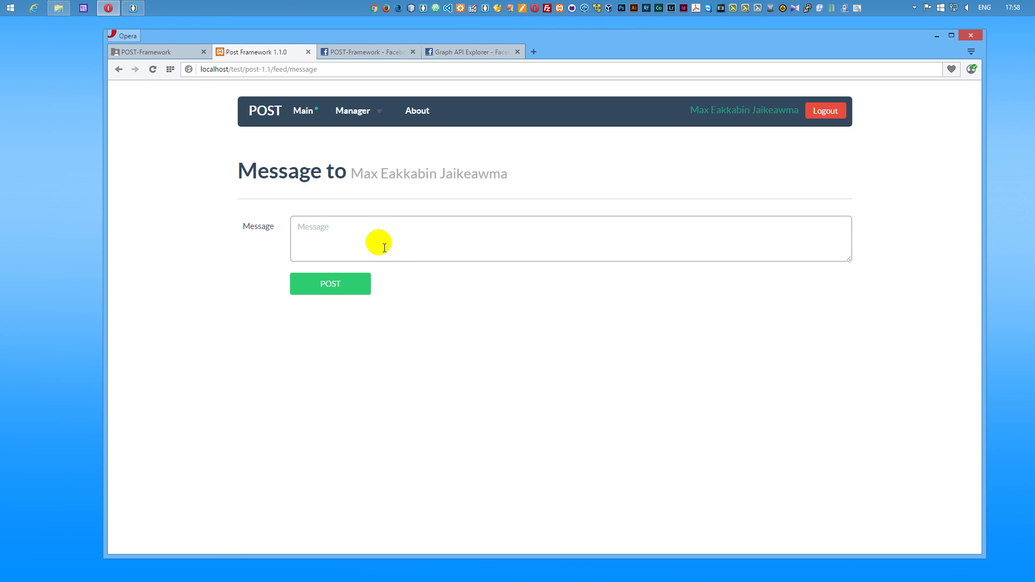
left_click(380, 239)
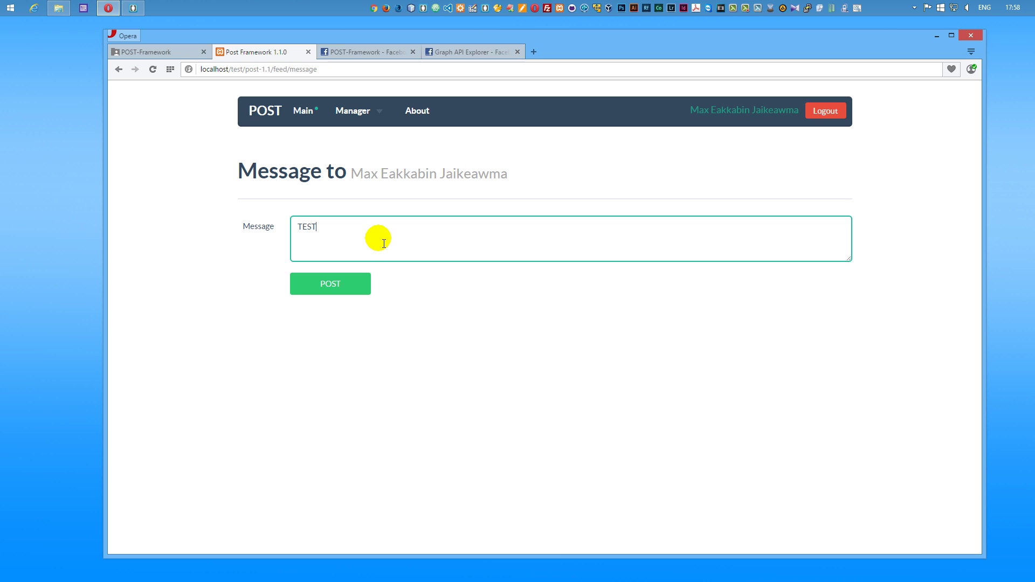
left_click(332, 292)
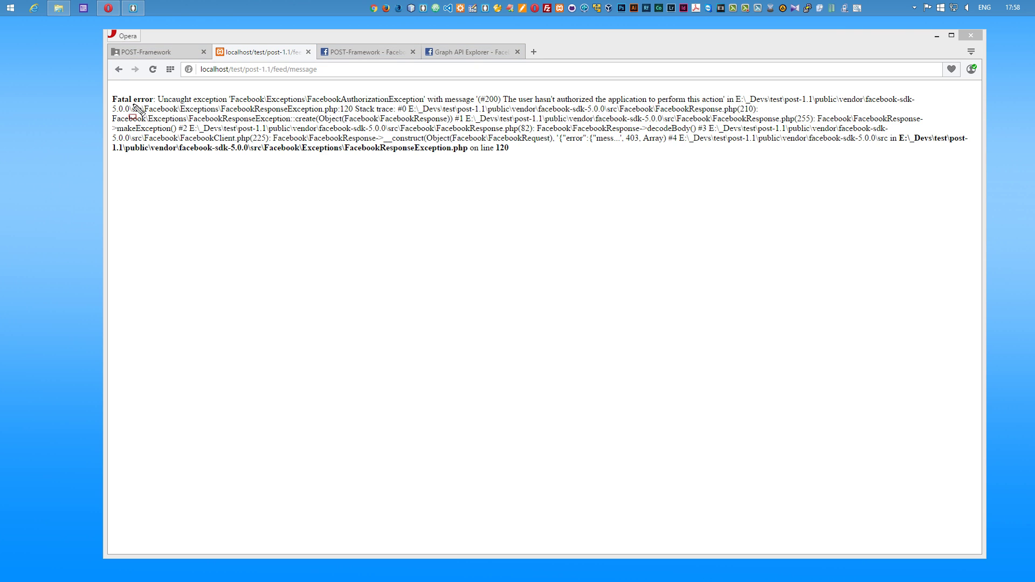
Leave the Fatal error page and switch to the Graph API Explorer tab.
mouse_move(109, 86)
left_mouse_down()
mouse_move(804, 180)
mouse_move(920, 162)
mouse_move(980, 167)
left_mouse_up()
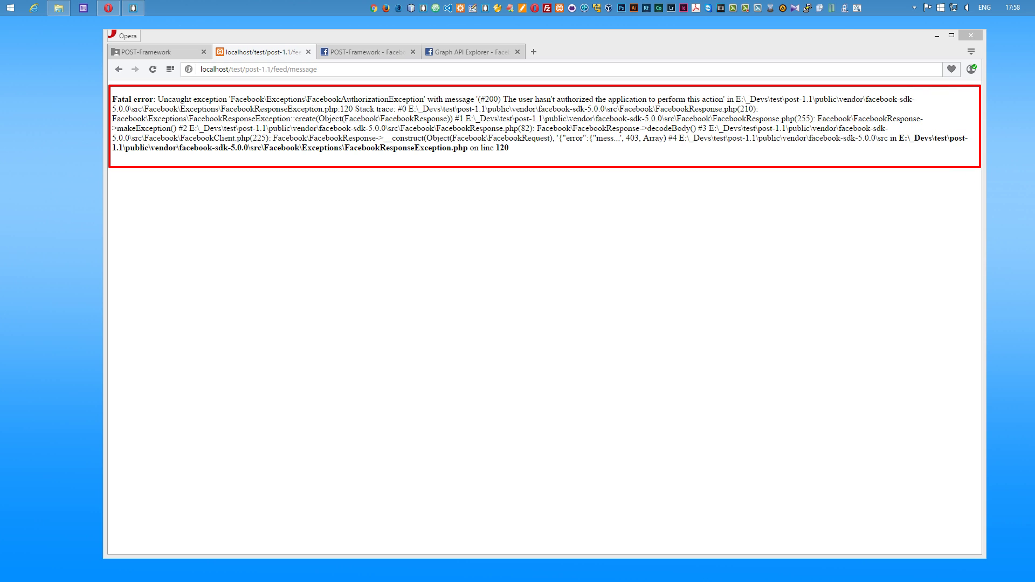
left_click_drag(418, 332, 536, 186)
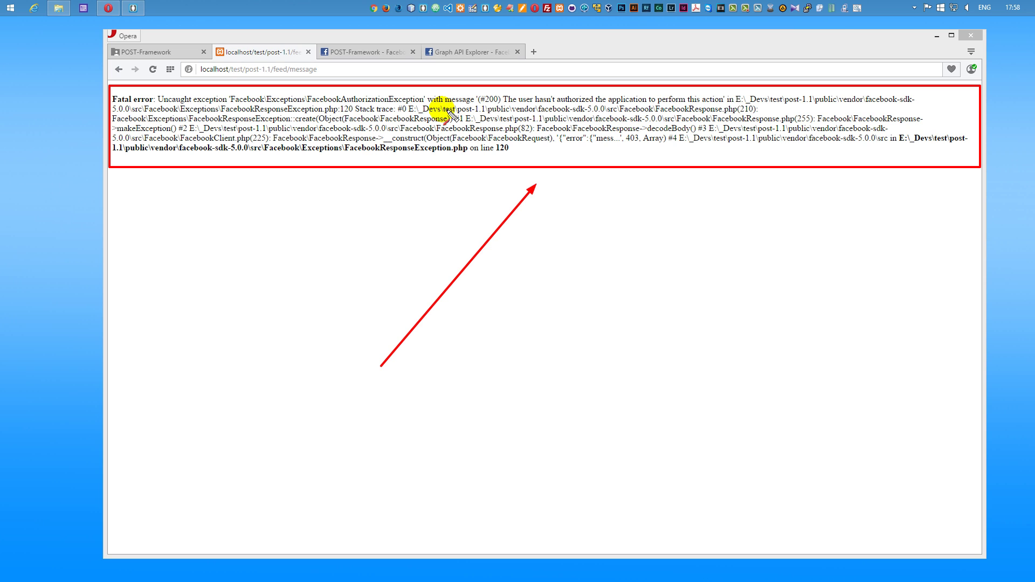
key("Escape")
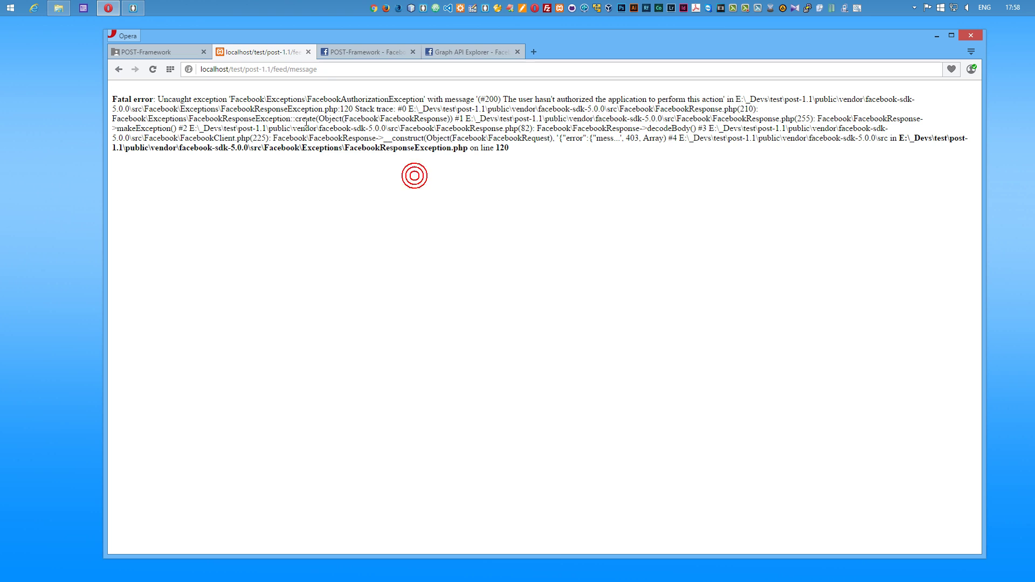
left_click(455, 51)
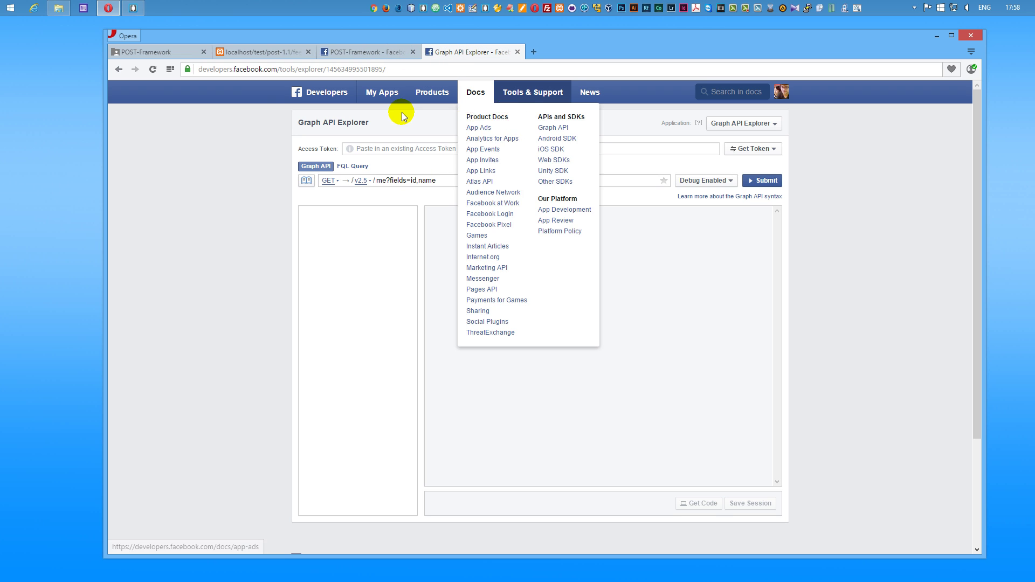
Reload Graph API Explorer, switch its application to POST-Framework, and open the token options.
left_click(88, 64)
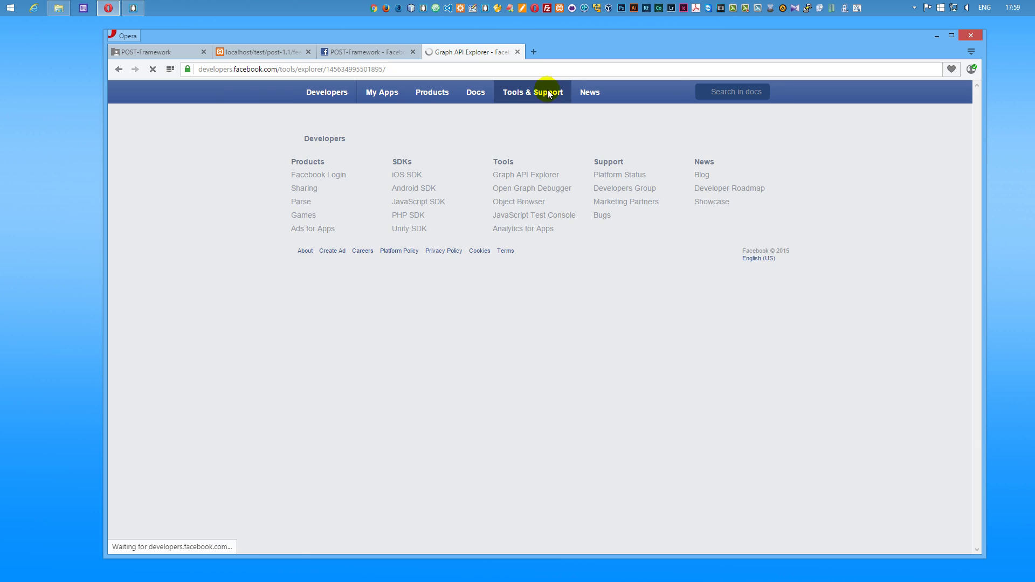
mouse_move(532, 95)
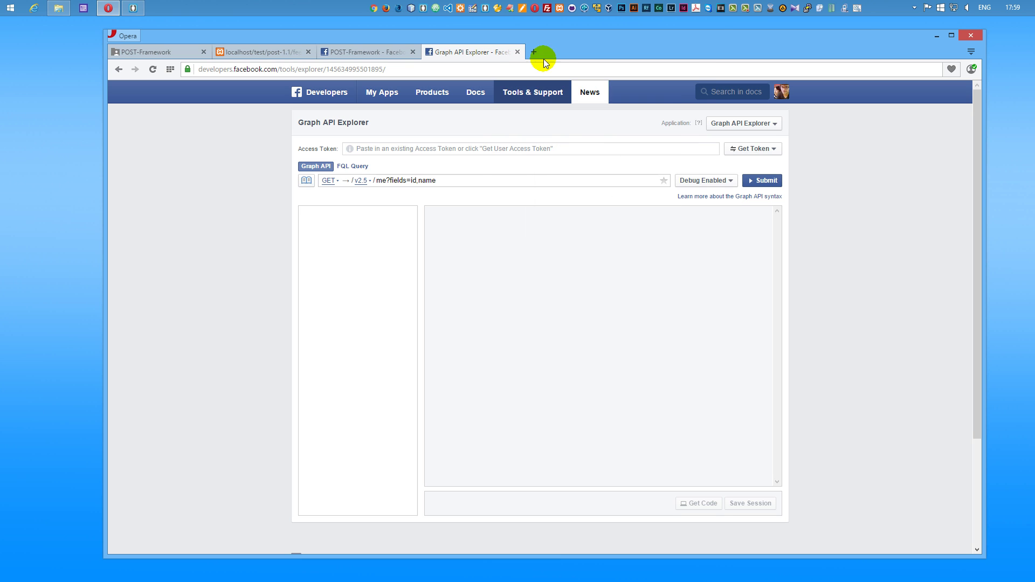
mouse_move(534, 121)
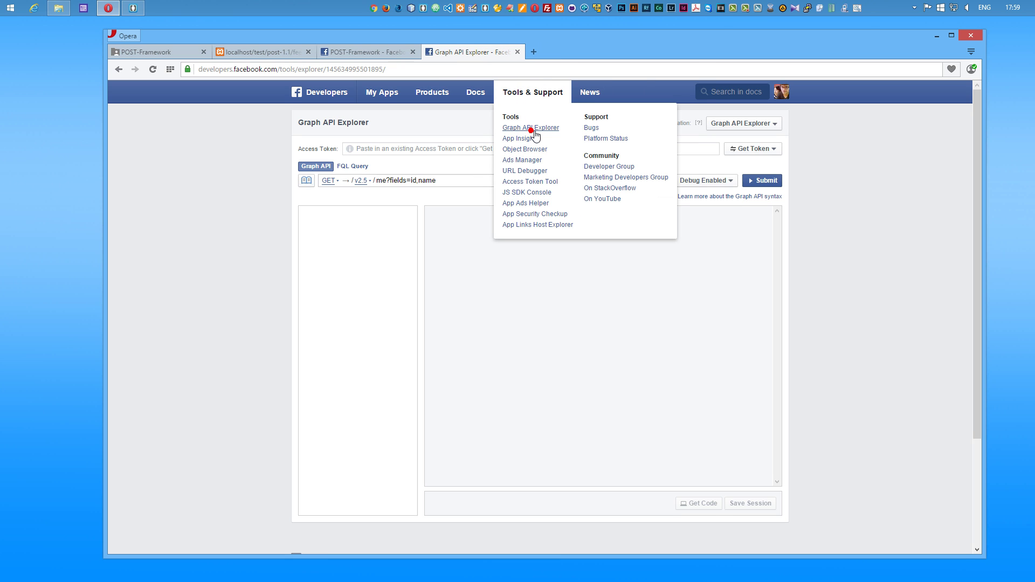
left_click(771, 124)
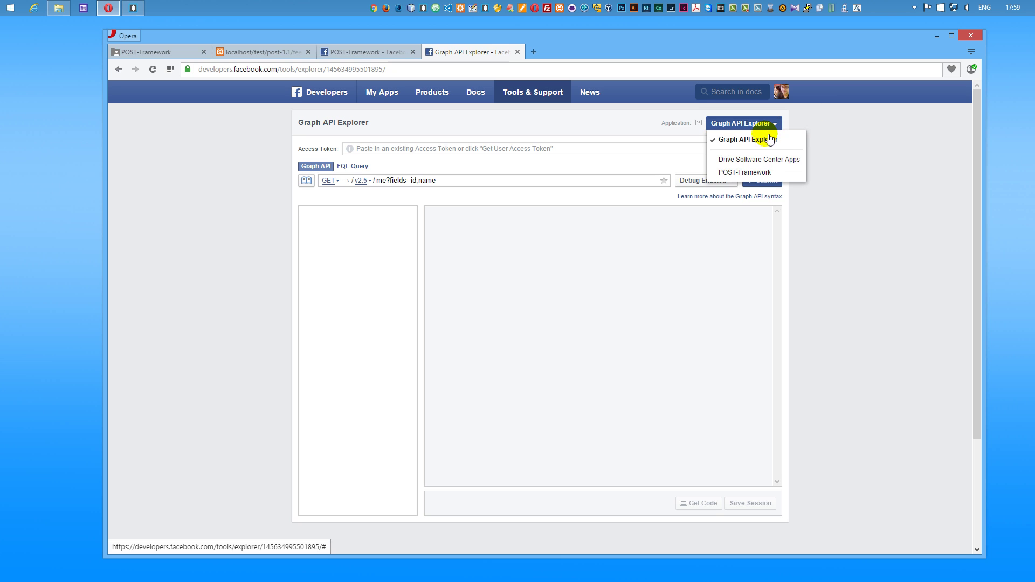
left_click(766, 172)
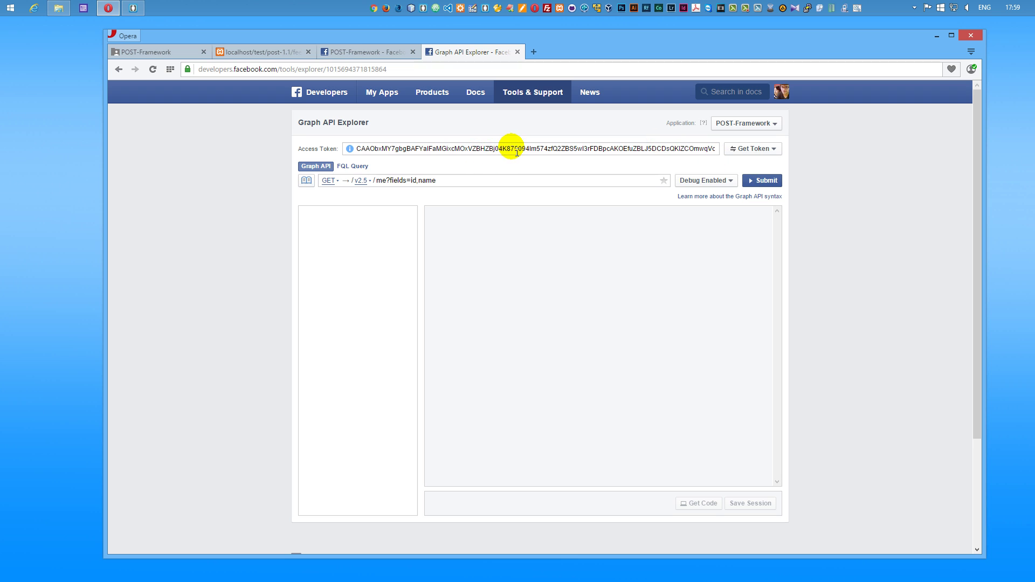
left_click(751, 147)
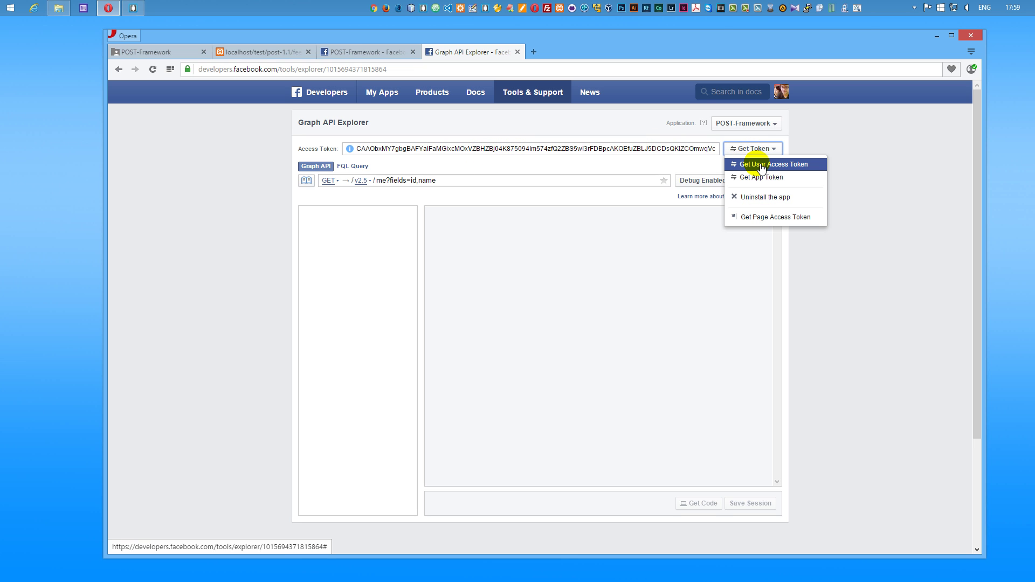
Request a user access token, tick the user data permissions including user_website, and view the extended permissions.
left_click(759, 165)
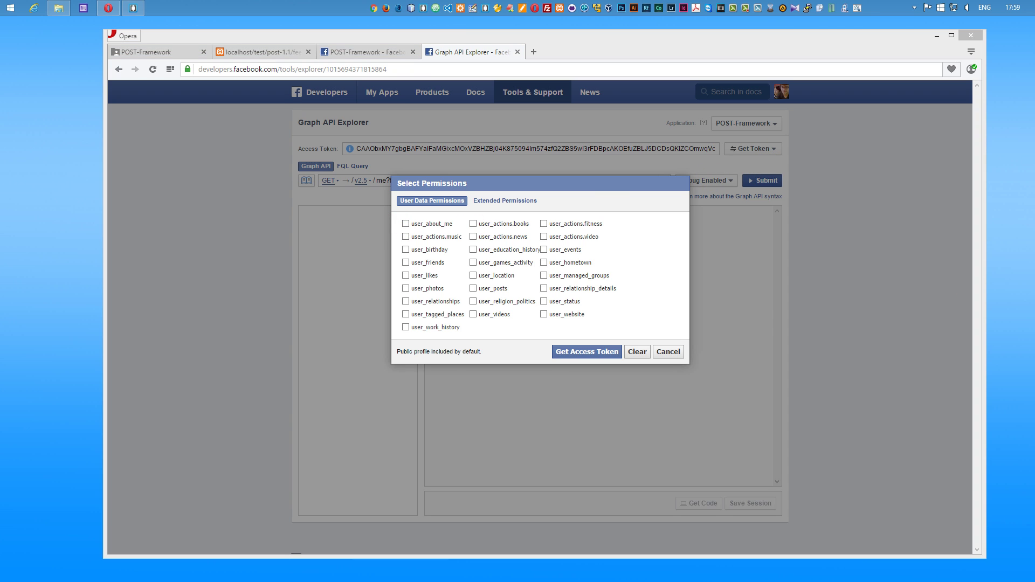
mouse_move(398, 215)
left_mouse_down()
mouse_move(588, 323)
mouse_move(648, 342)
left_mouse_up()
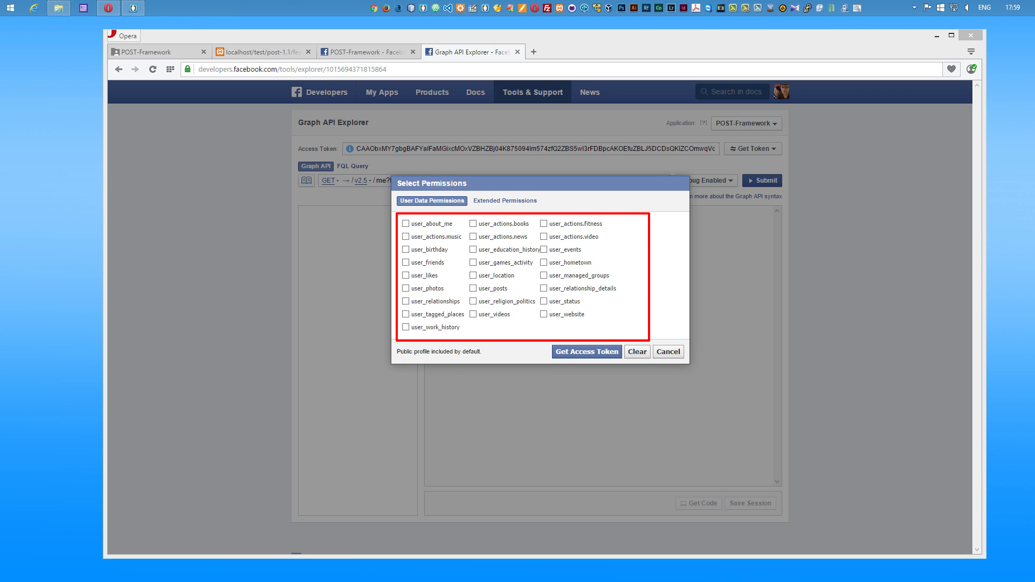
left_click_drag(759, 183, 664, 257)
key("e")
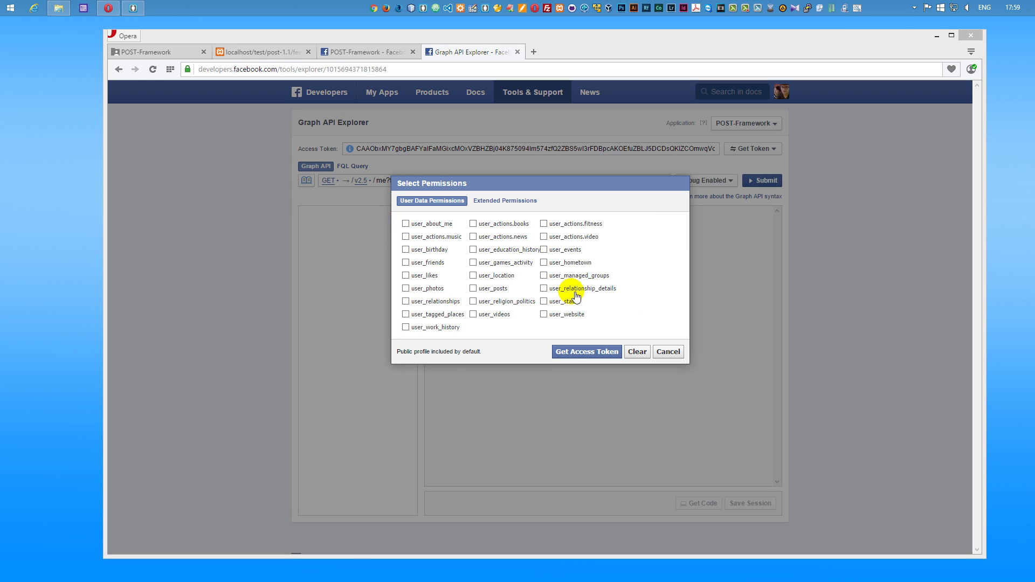
key("Escape")
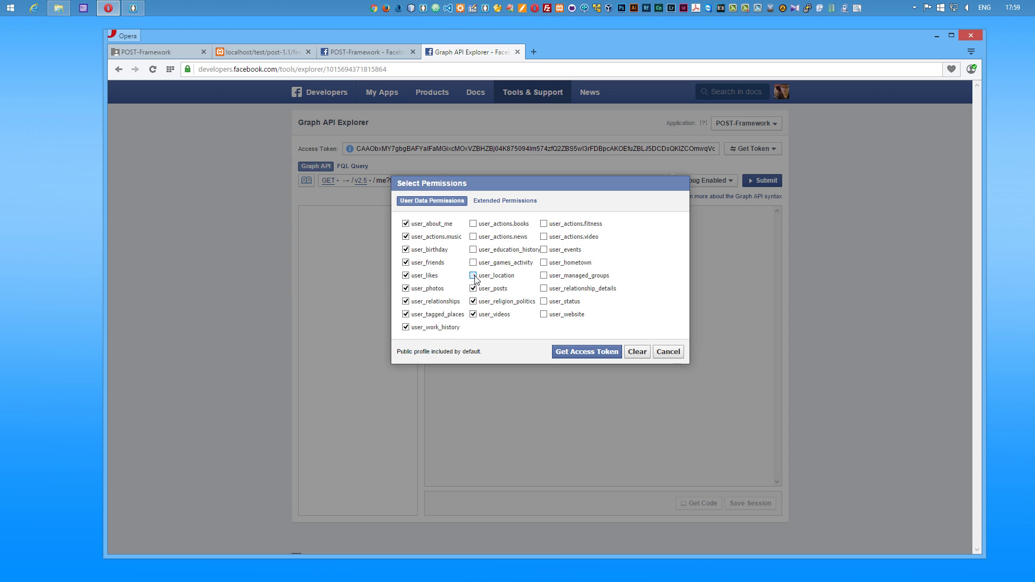
left_click(554, 319)
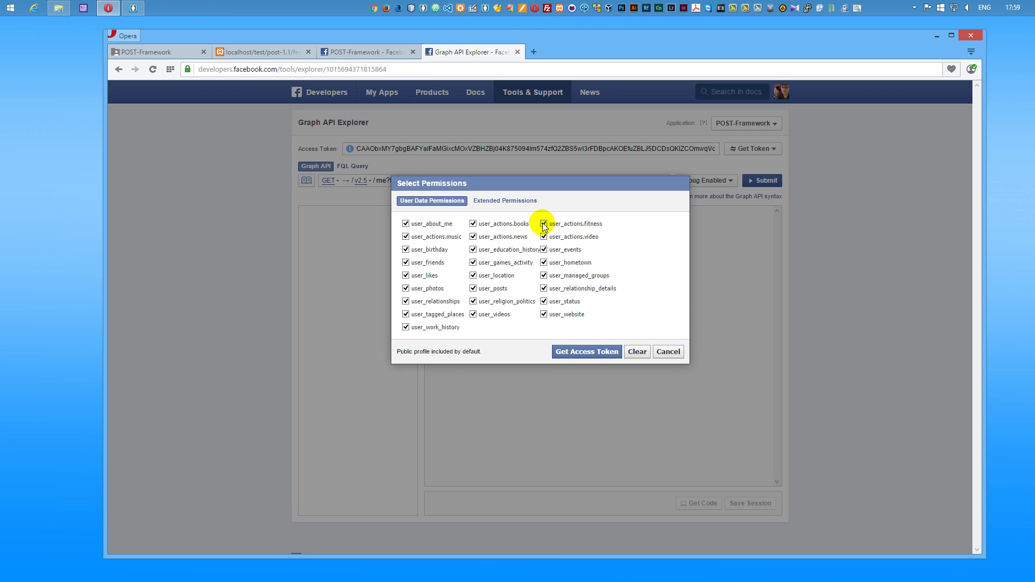
left_click(533, 201)
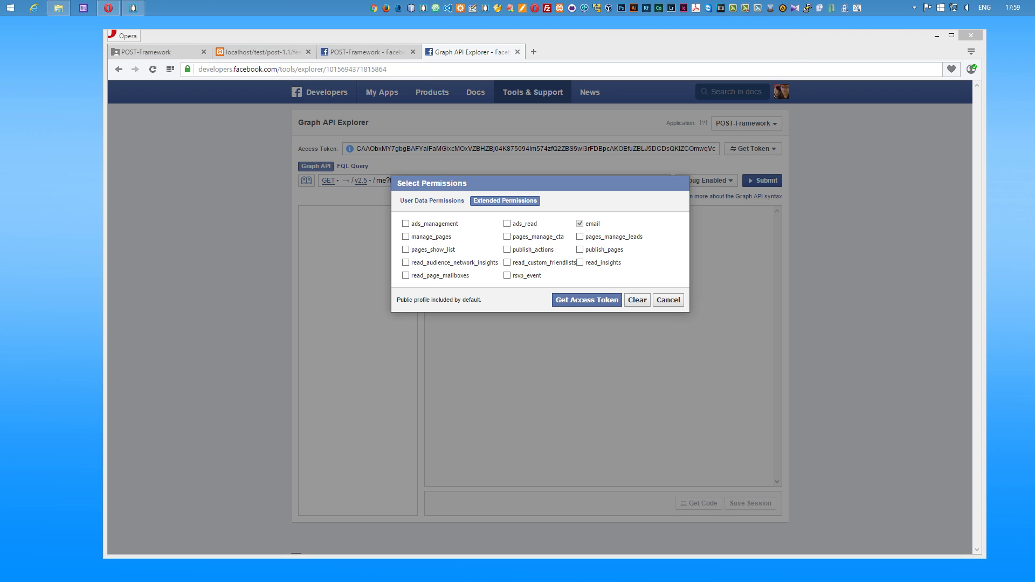
Grant the ads_management, manage_pages and publish_pages permissions.
mouse_move(395, 215)
left_mouse_down()
mouse_move(532, 285)
mouse_move(669, 287)
left_mouse_up()
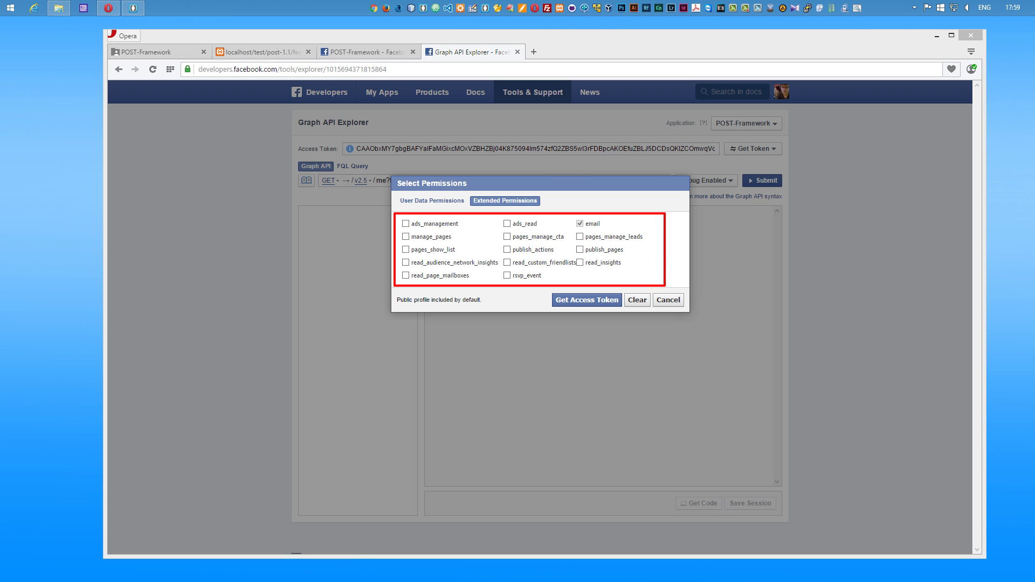
left_click_drag(797, 164, 680, 244)
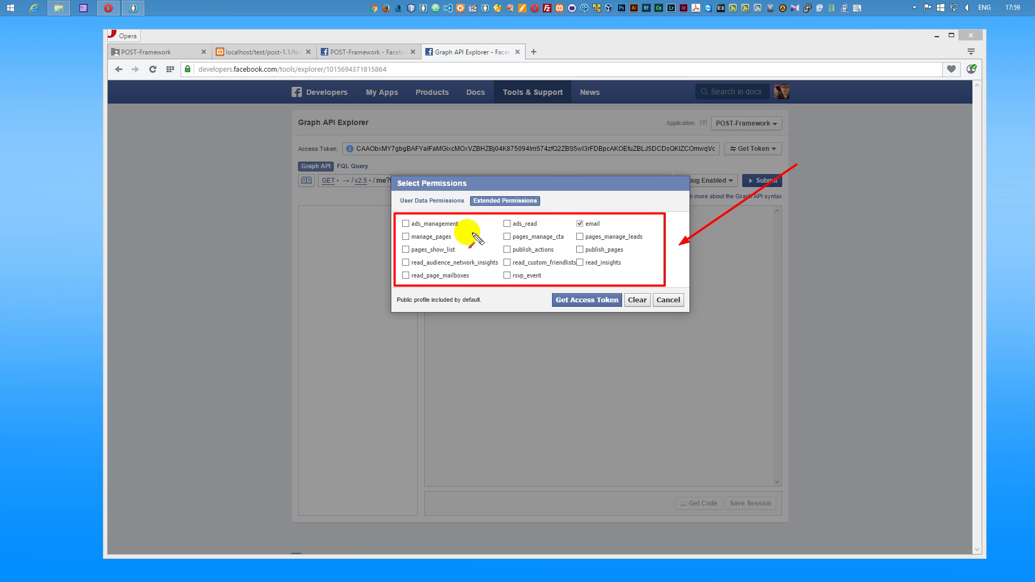
left_click(406, 224)
left_click(405, 237)
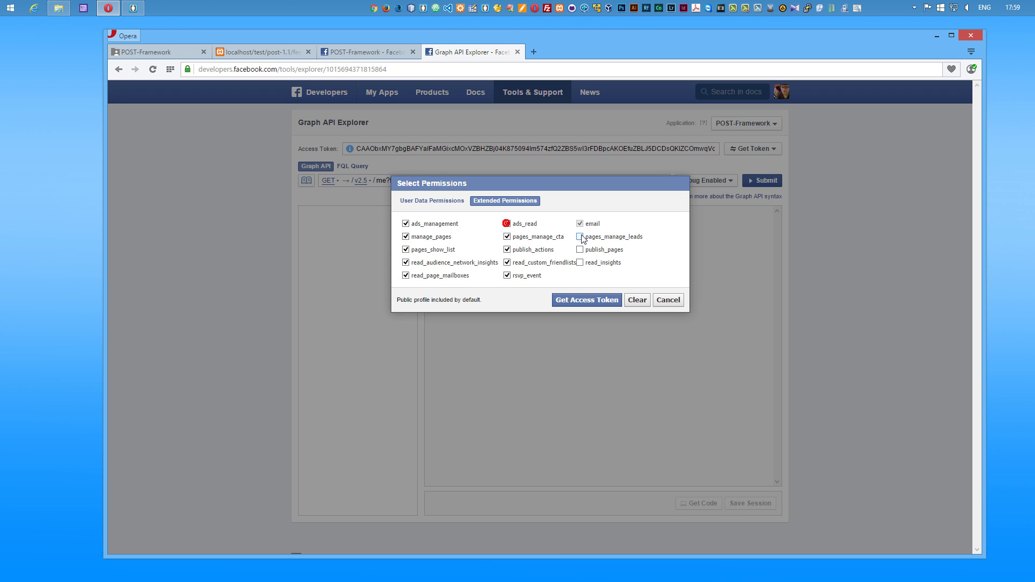
left_click(580, 250)
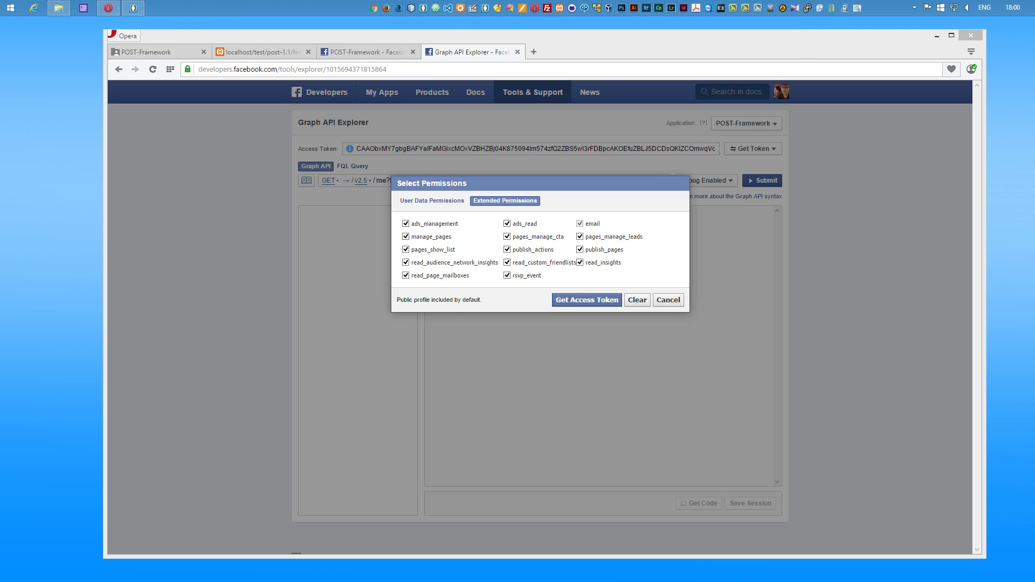
Return to User Data Permissions and confirm every box there is checked.
mouse_move(395, 212)
left_mouse_down()
mouse_move(550, 287)
mouse_move(674, 287)
left_mouse_up()
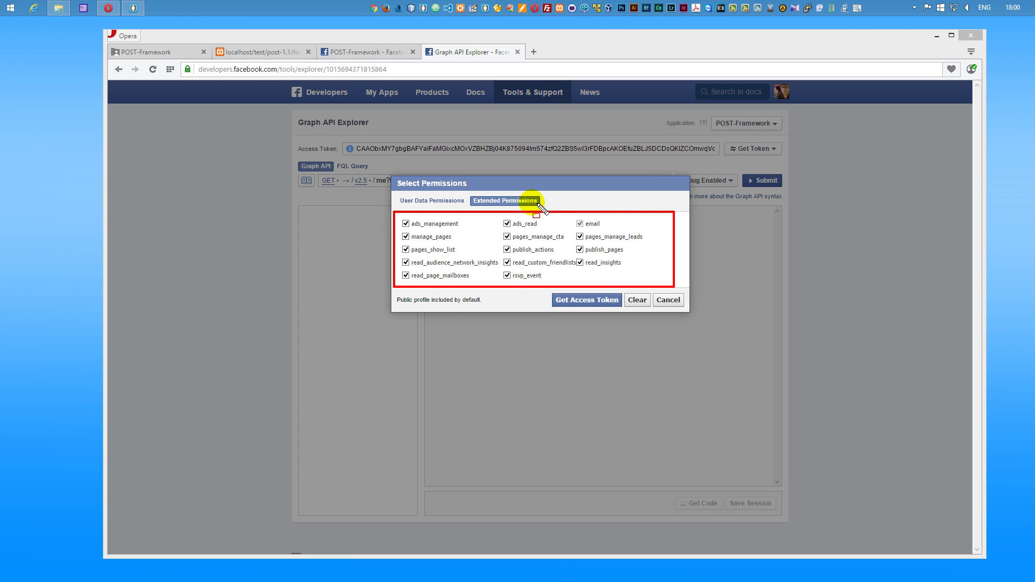
left_click(432, 201)
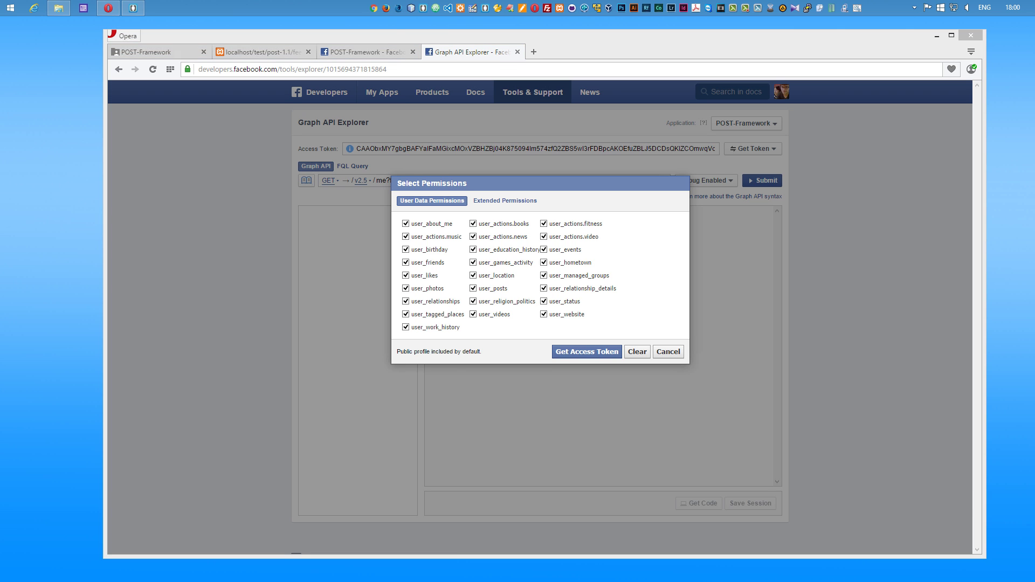
mouse_move(397, 214)
left_mouse_down()
mouse_move(555, 319)
mouse_move(665, 339)
left_mouse_up()
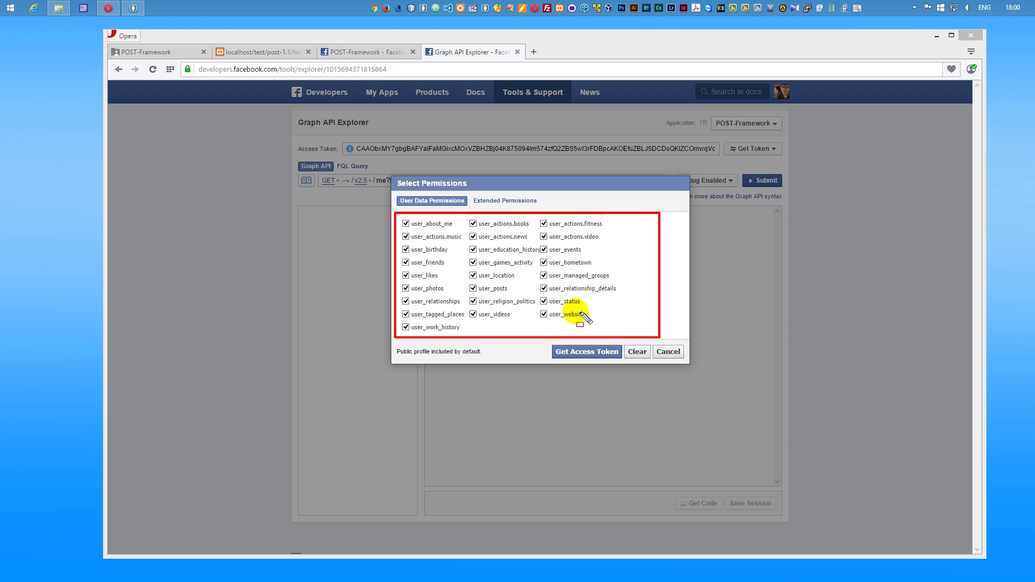
key("Escape")
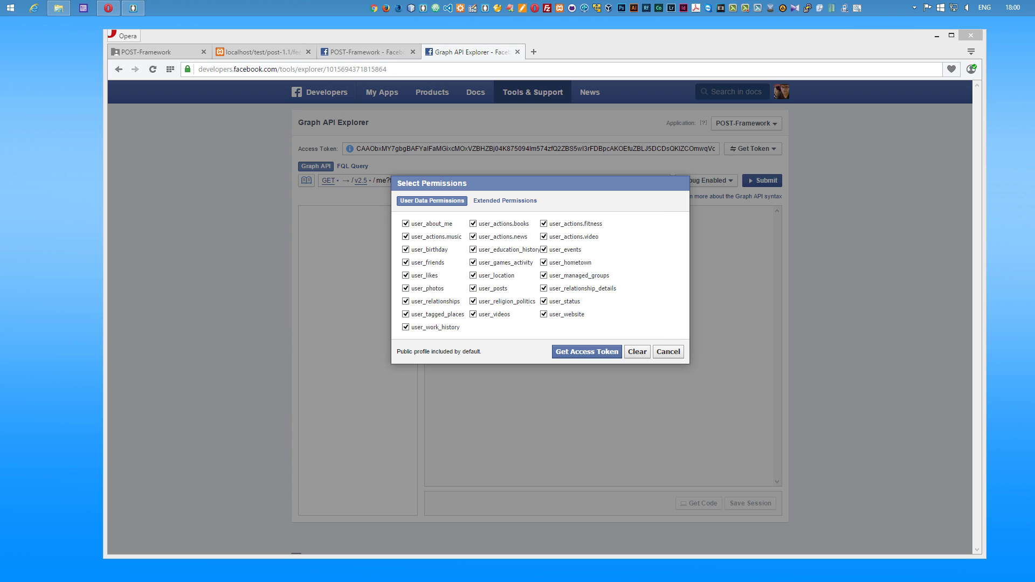
mouse_move(552, 339)
left_mouse_down()
mouse_move(594, 371)
mouse_move(634, 366)
left_mouse_up()
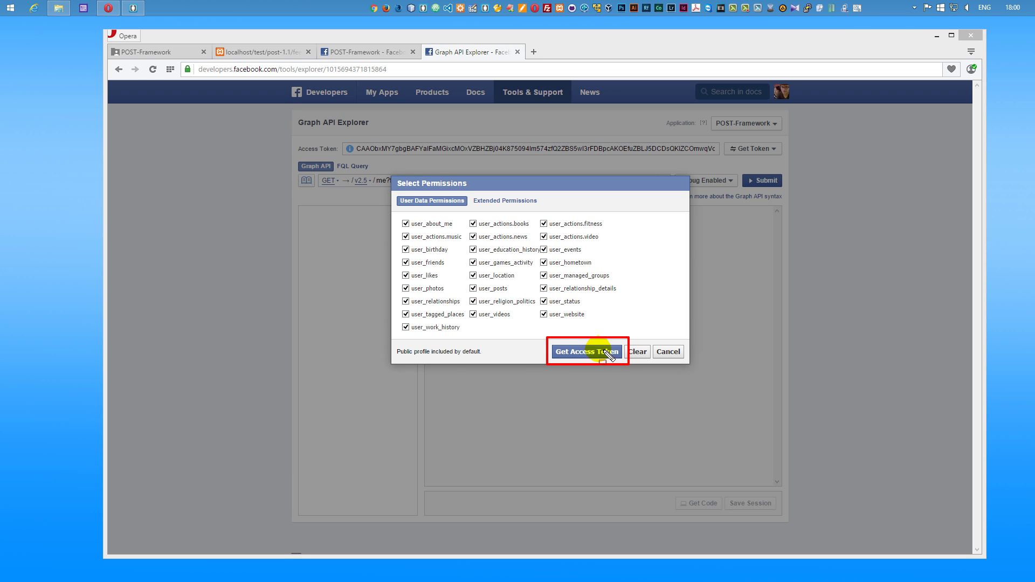
left_click_drag(696, 243, 617, 340)
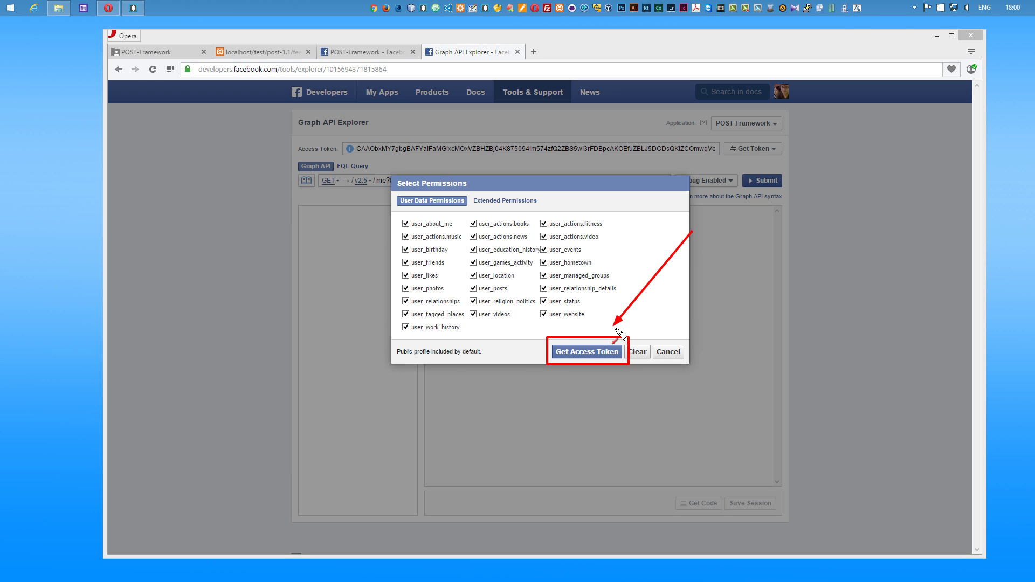
key("Escape")
Request the access token, accept the profile data, and keep the post audience as Friends.
left_click(607, 353)
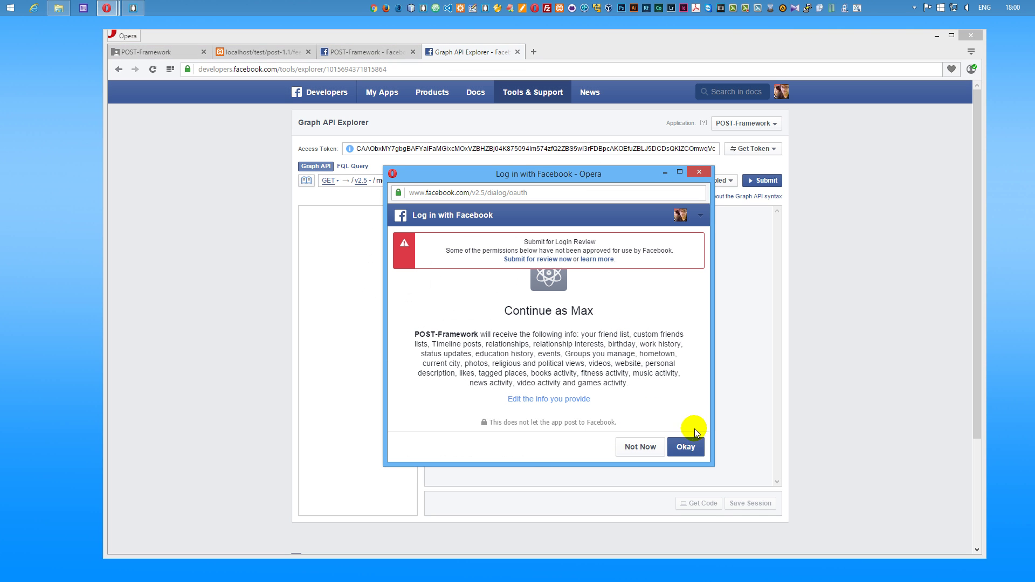
left_click(688, 445)
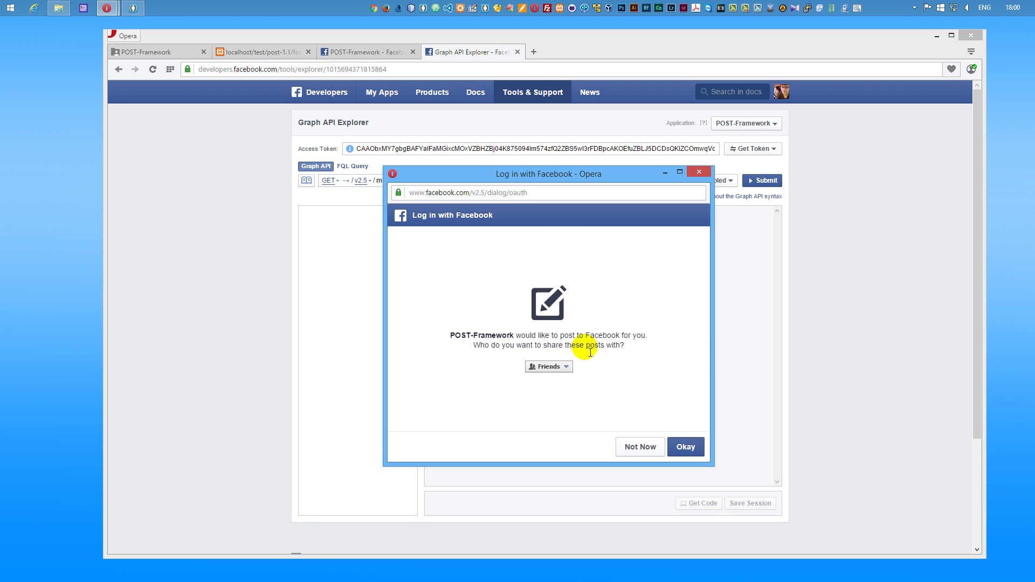
left_click_drag(587, 348, 615, 354)
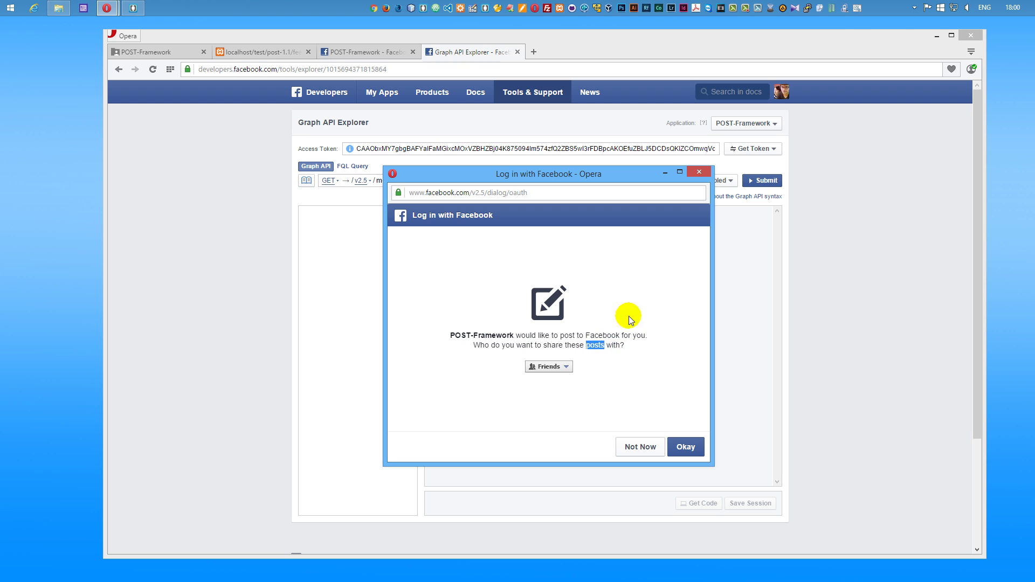
left_click(563, 367)
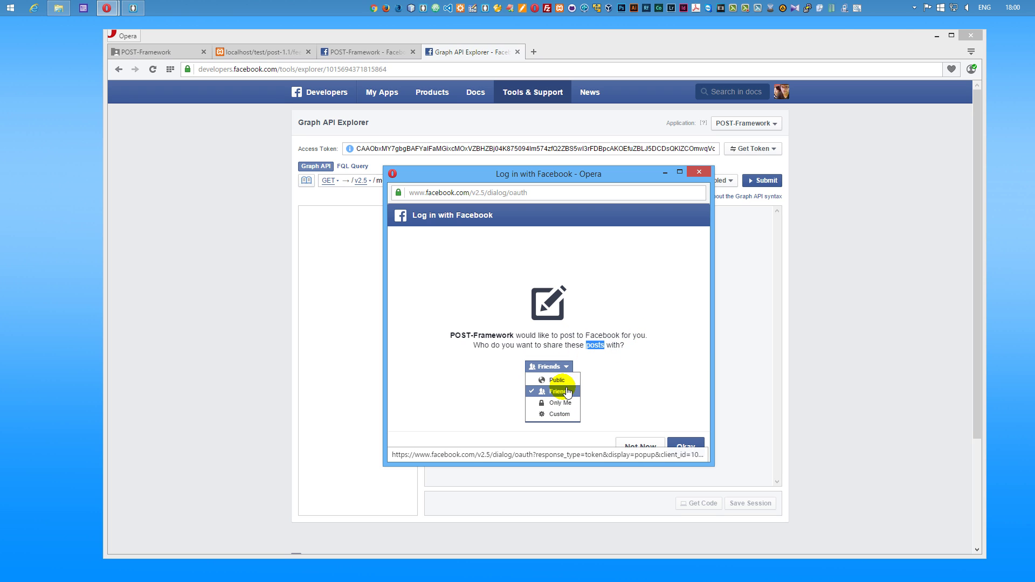
left_click(619, 375)
Allow POST-Framework to post, review the Page permissions, and grant them.
left_click(695, 447)
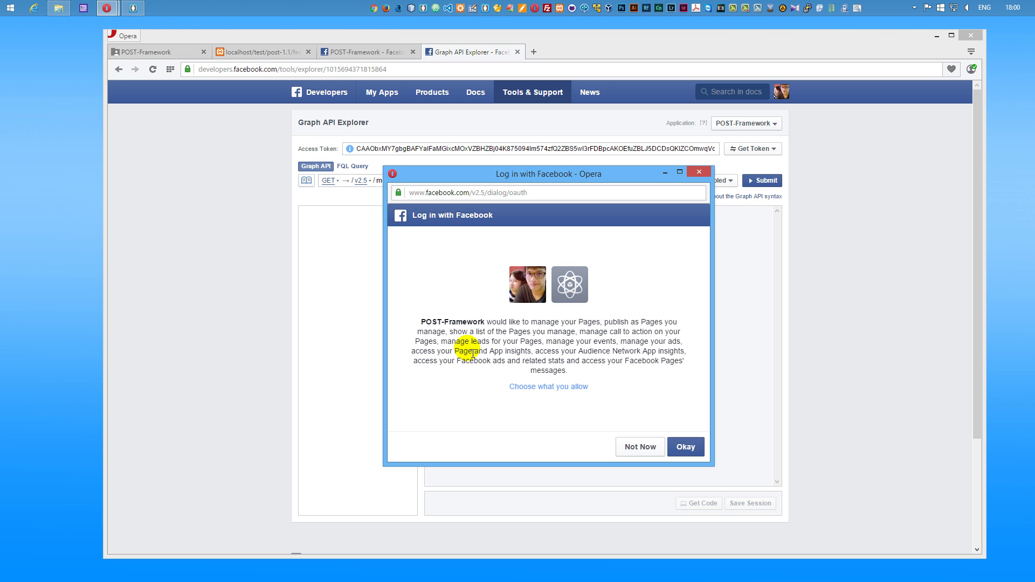
left_click(564, 387)
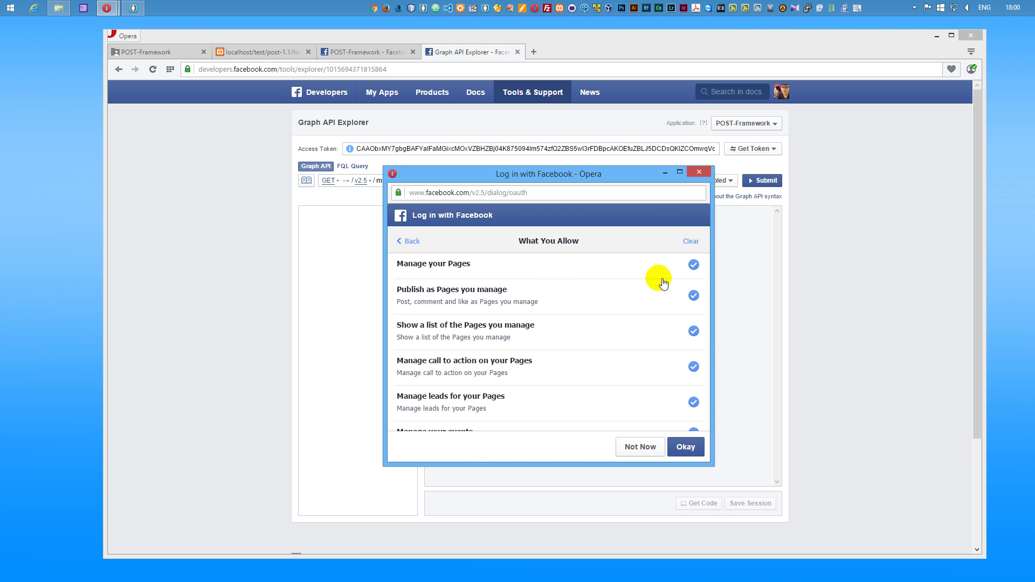
scroll(669, 304, "down", 3)
scroll(672, 345, "up", 3)
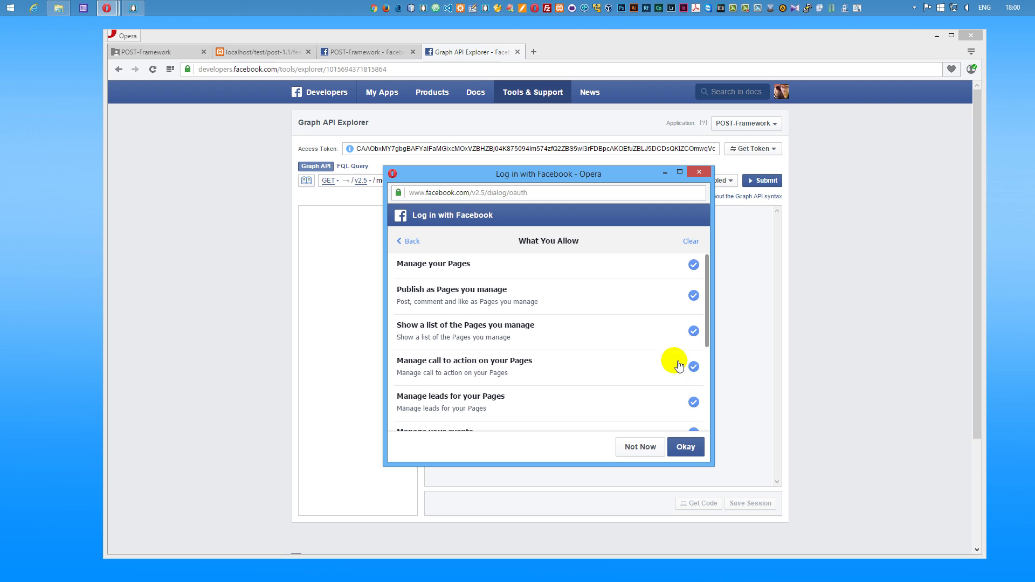
left_click(696, 448)
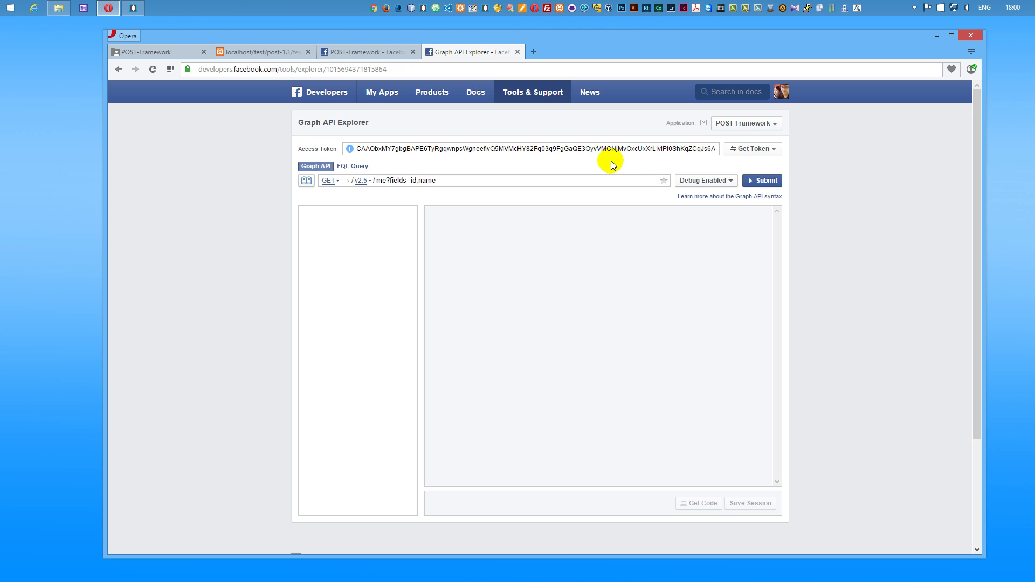
Reload the POST Framework message page and open the published TEST post on Facebook.
mouse_move(372, 81)
left_click(270, 52)
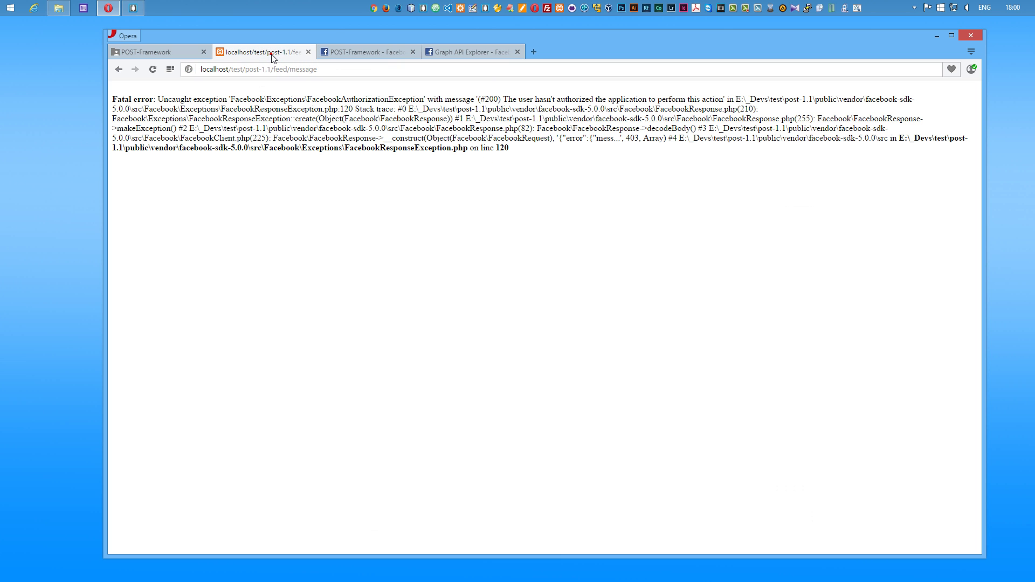
left_click(154, 70)
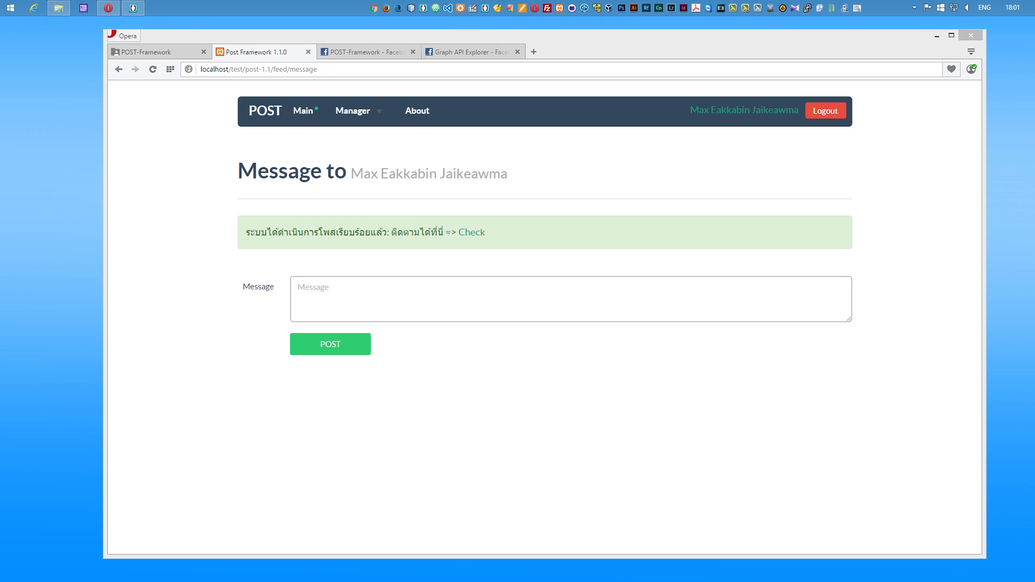
mouse_move(232, 208)
left_mouse_down()
mouse_move(280, 242)
mouse_move(555, 260)
left_mouse_up()
left_click_drag(449, 218, 499, 246)
left_click_drag(661, 146, 528, 215)
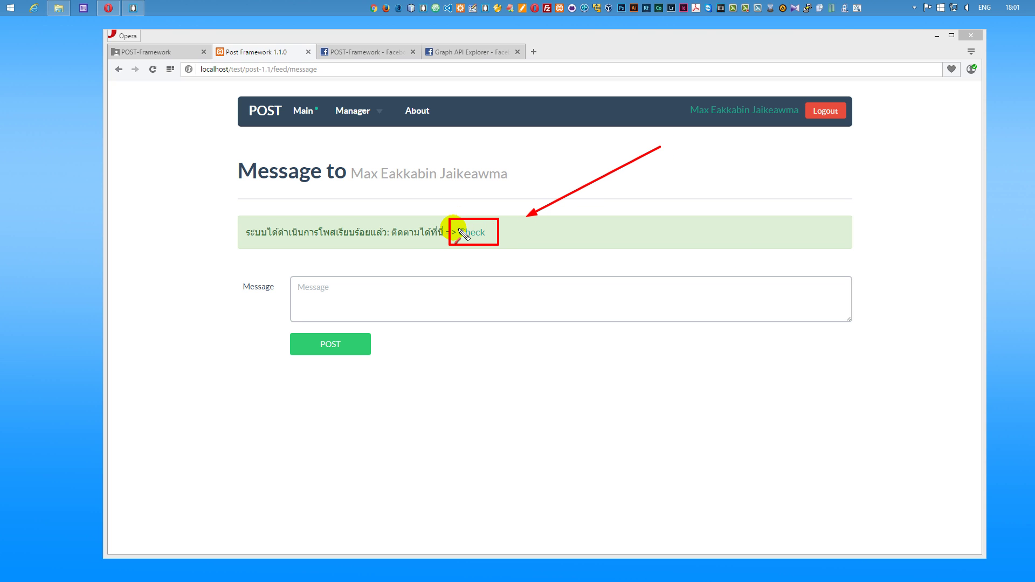
left_click(473, 232)
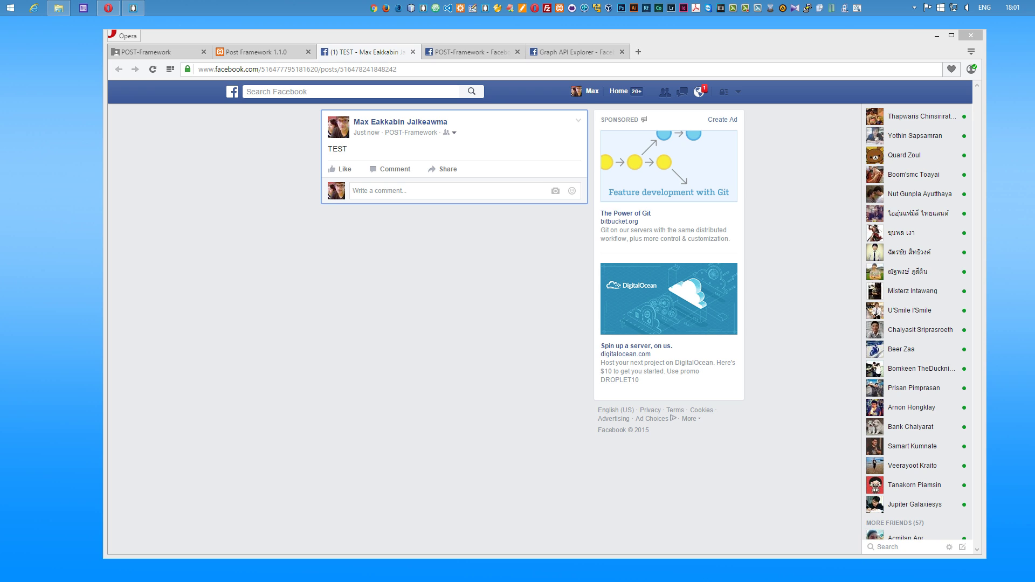
Review the TEST post on Facebook, then return to the POST Framework tab.
mouse_move(314, 105)
left_mouse_down()
mouse_move(386, 177)
mouse_move(593, 211)
left_mouse_up()
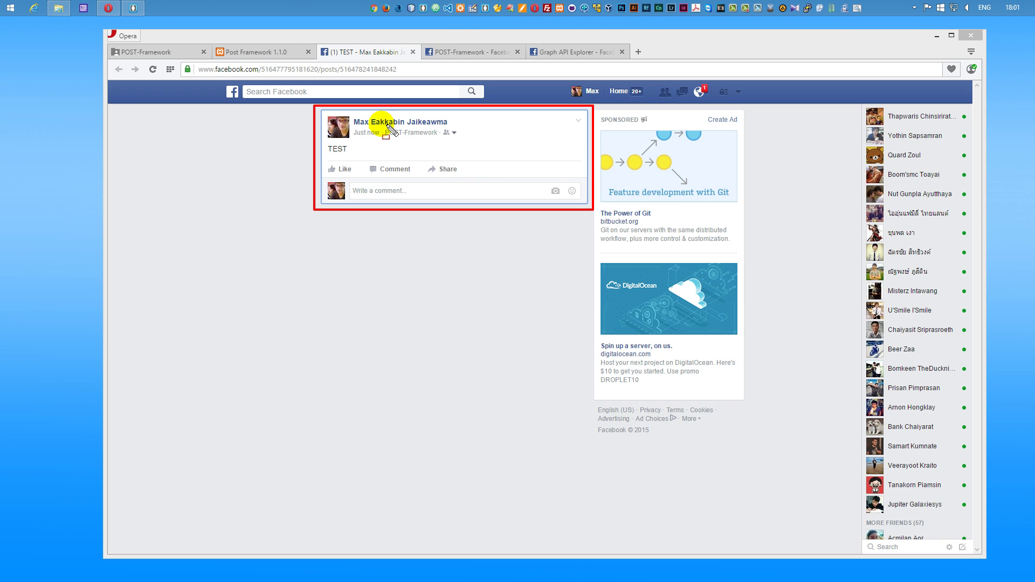
left_click_drag(380, 123, 442, 139)
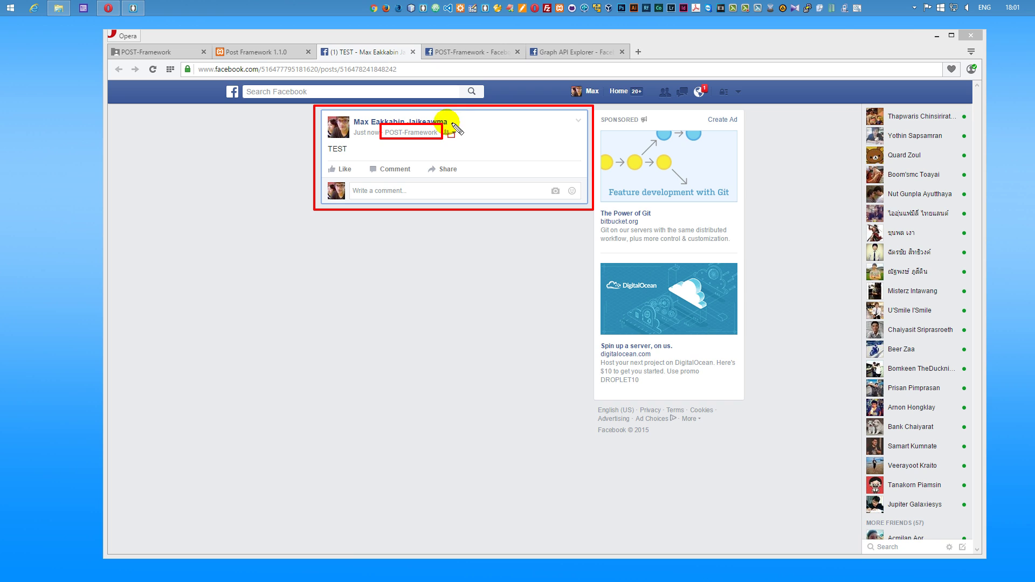
left_click(459, 123)
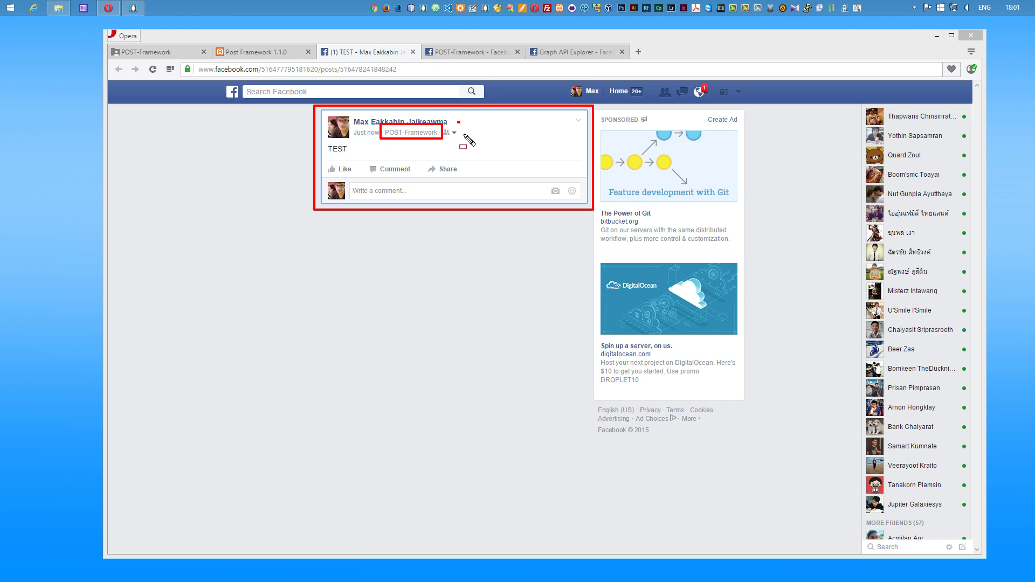
left_click_drag(459, 121, 443, 141)
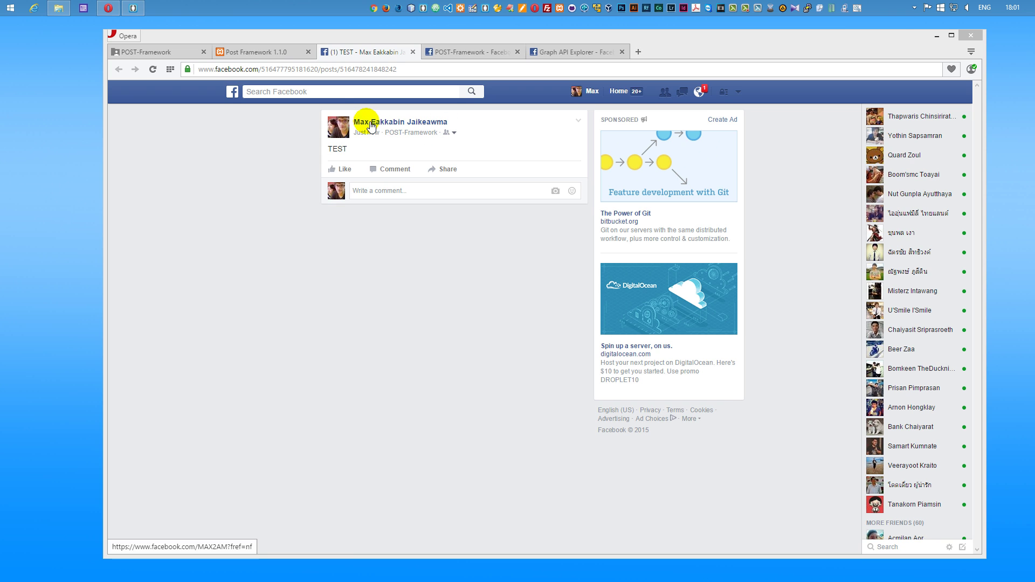
left_click(270, 49)
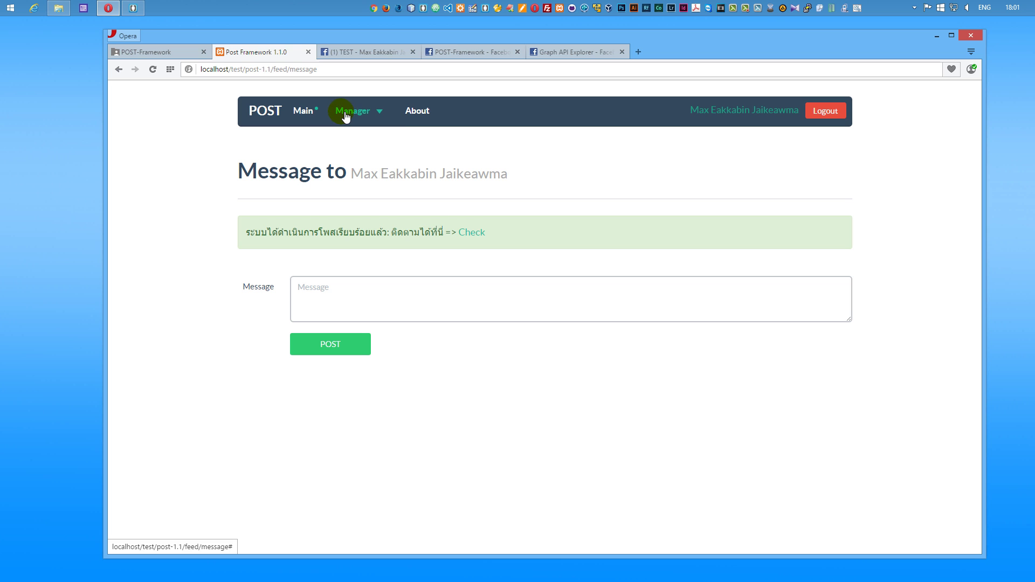
Open the Writer-category Page's posting options from Main and close the Facebook post tab.
left_click(307, 110)
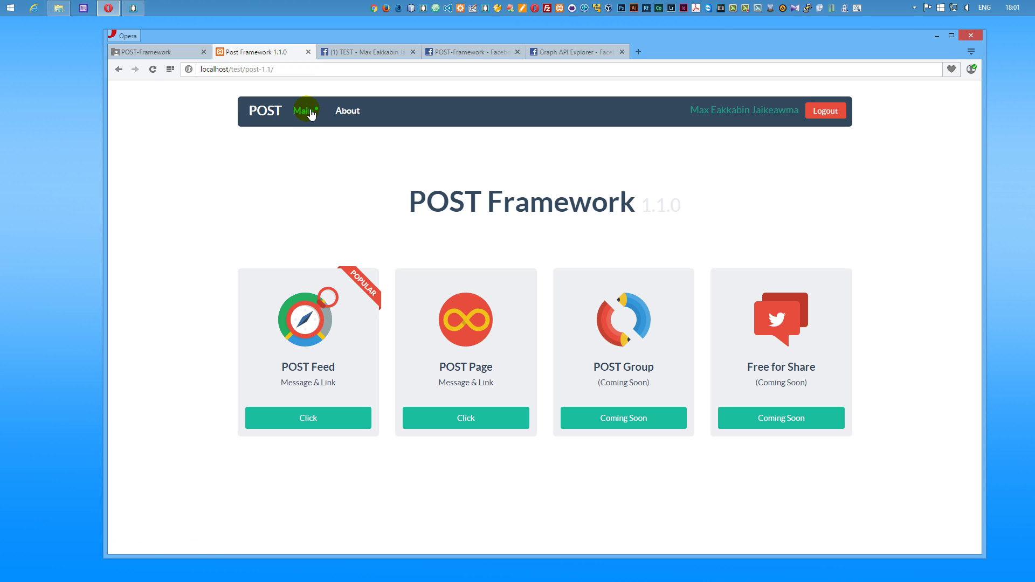
left_click(488, 421)
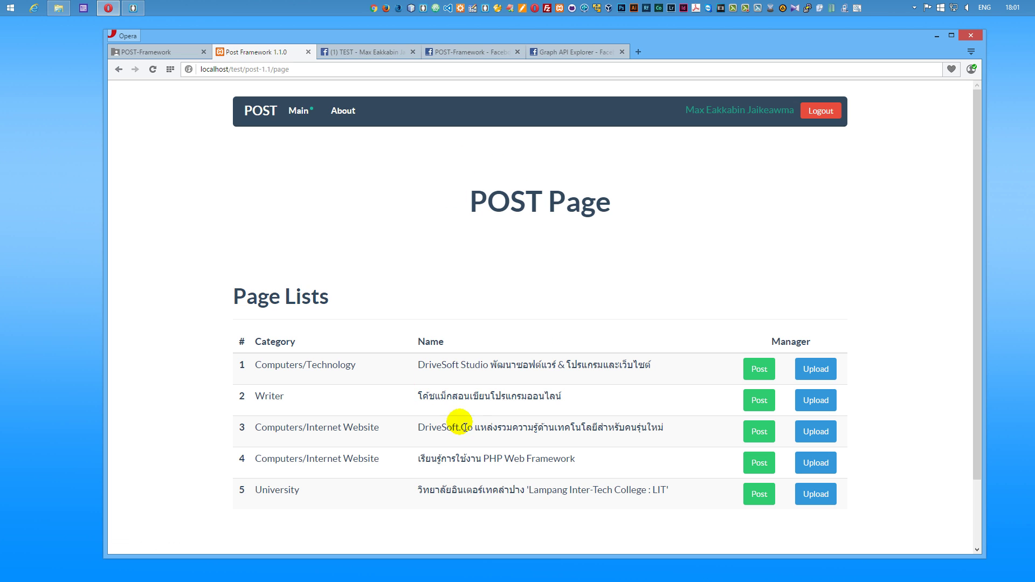
left_click(759, 400)
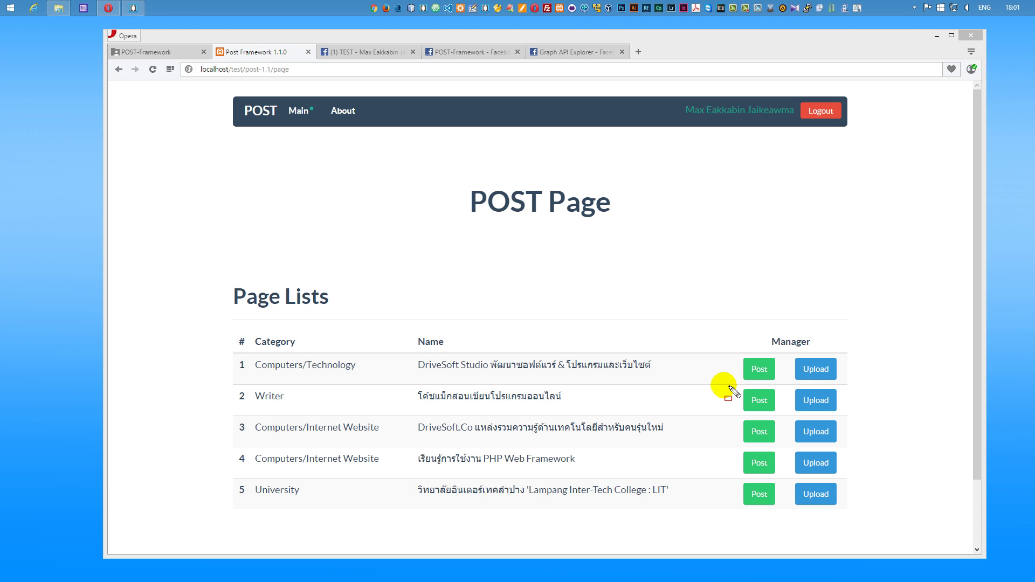
mouse_move(731, 383)
left_mouse_down()
mouse_move(789, 415)
mouse_move(779, 400)
mouse_move(786, 418)
left_mouse_up()
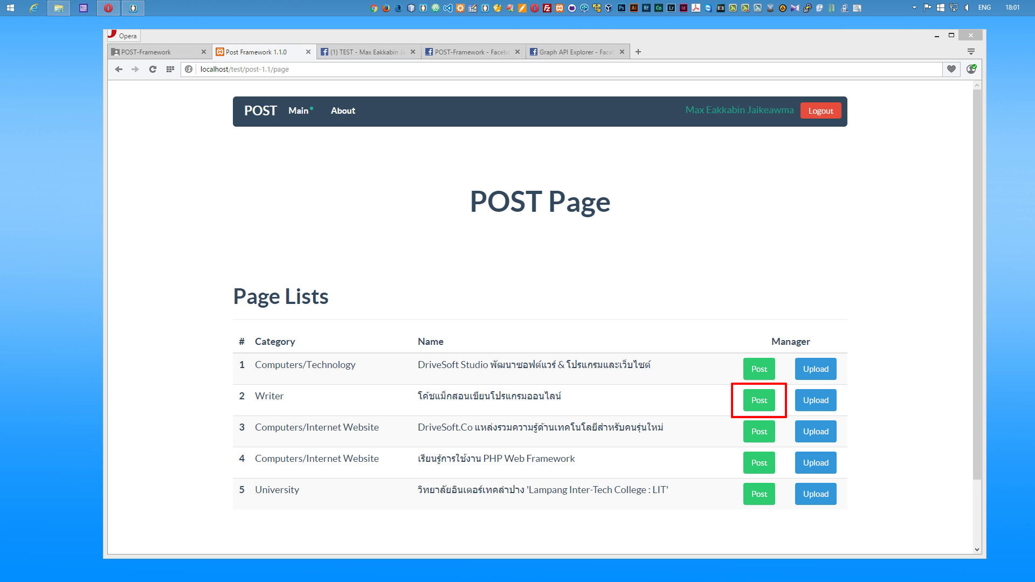
left_click_drag(857, 256, 777, 362)
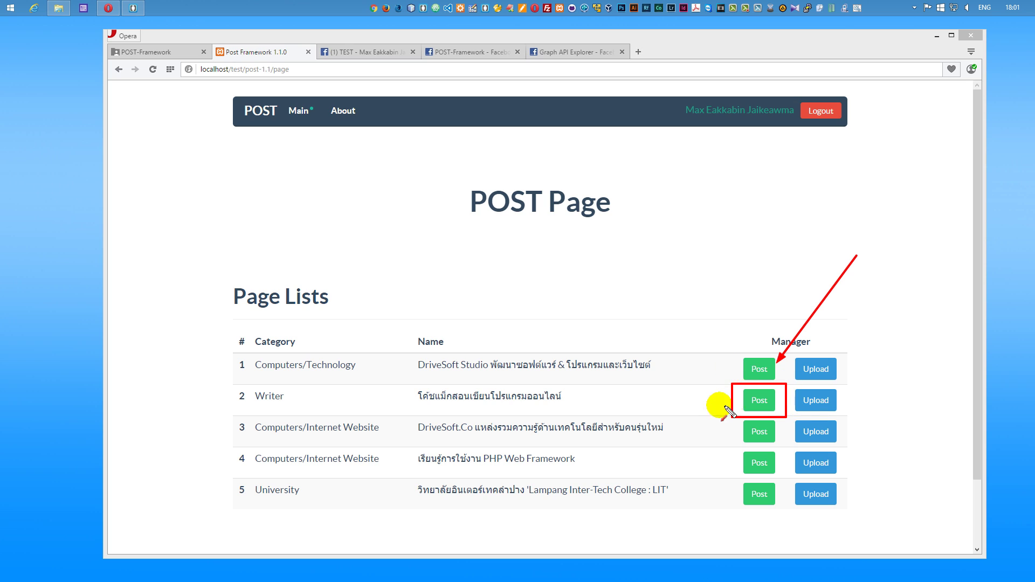
key("Escape")
left_click(766, 402)
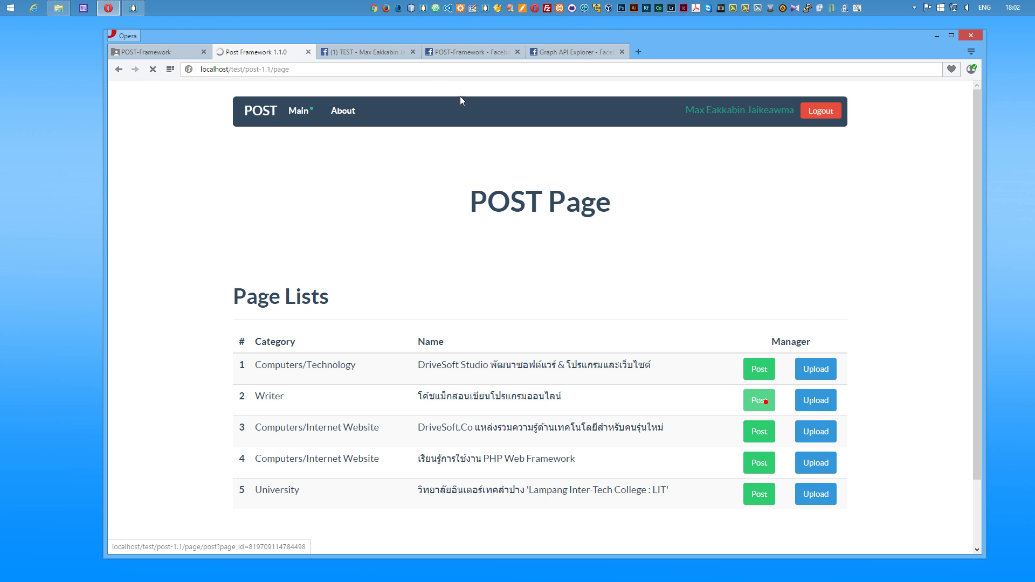
left_click(413, 52)
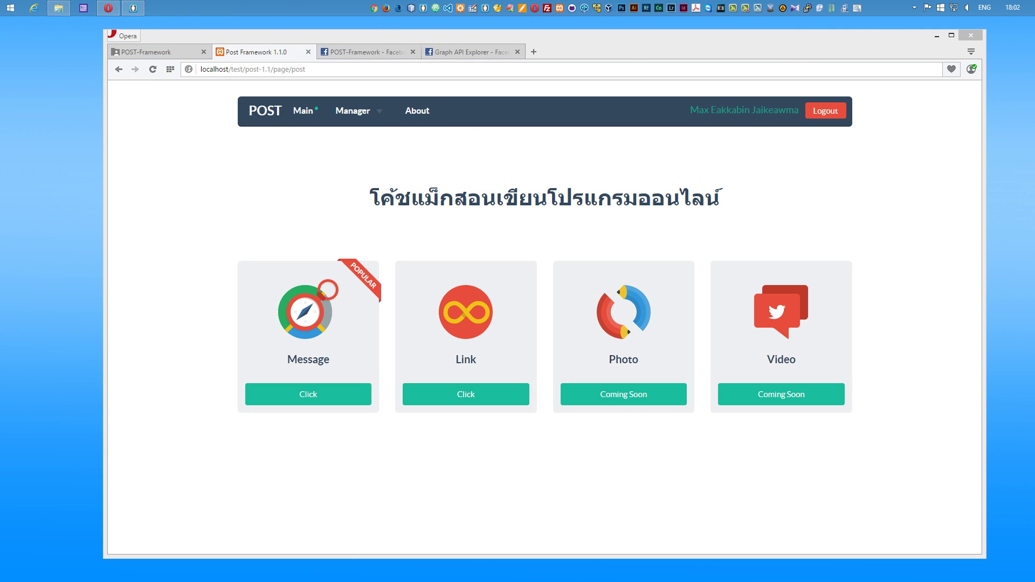
Post the message TEST to the Page and open the published post on Facebook.
left_click_drag(353, 172, 750, 224)
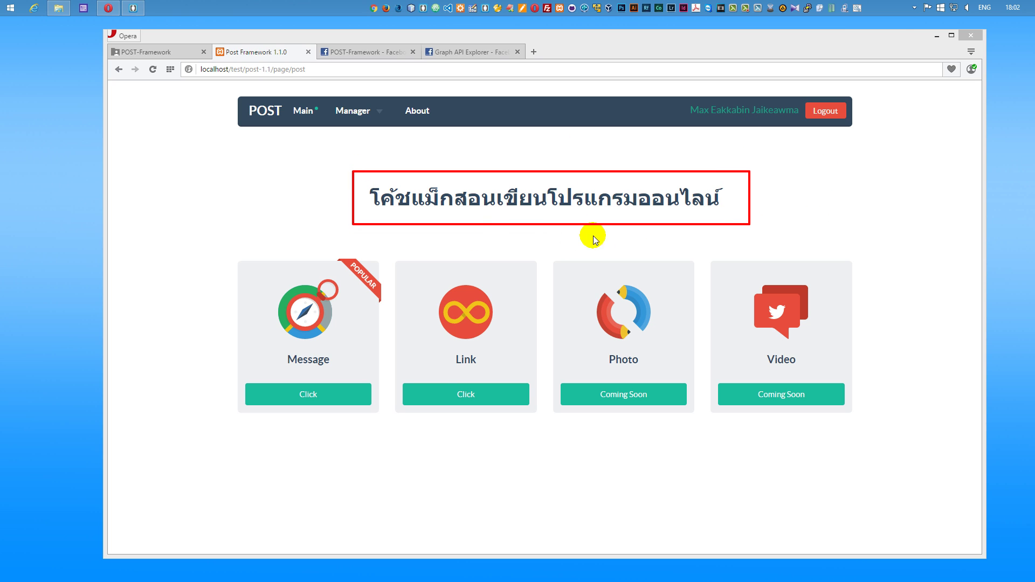
left_click(331, 397)
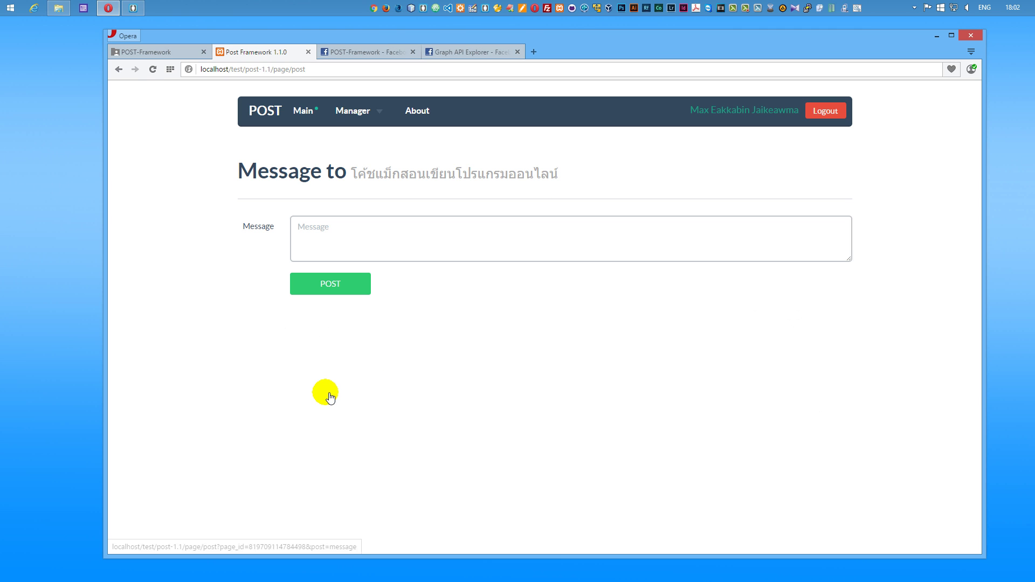
left_click(407, 240)
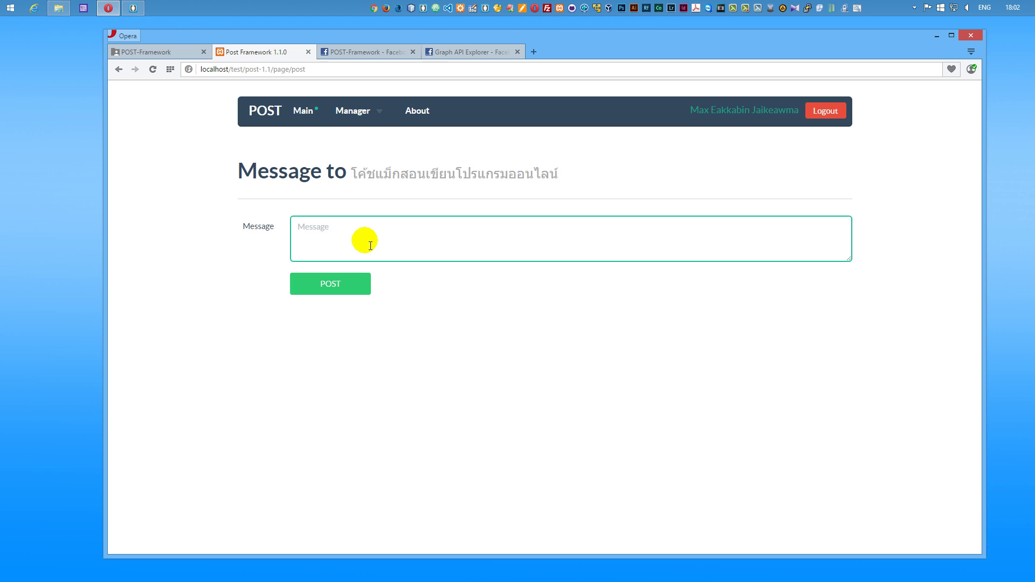
type("TEST")
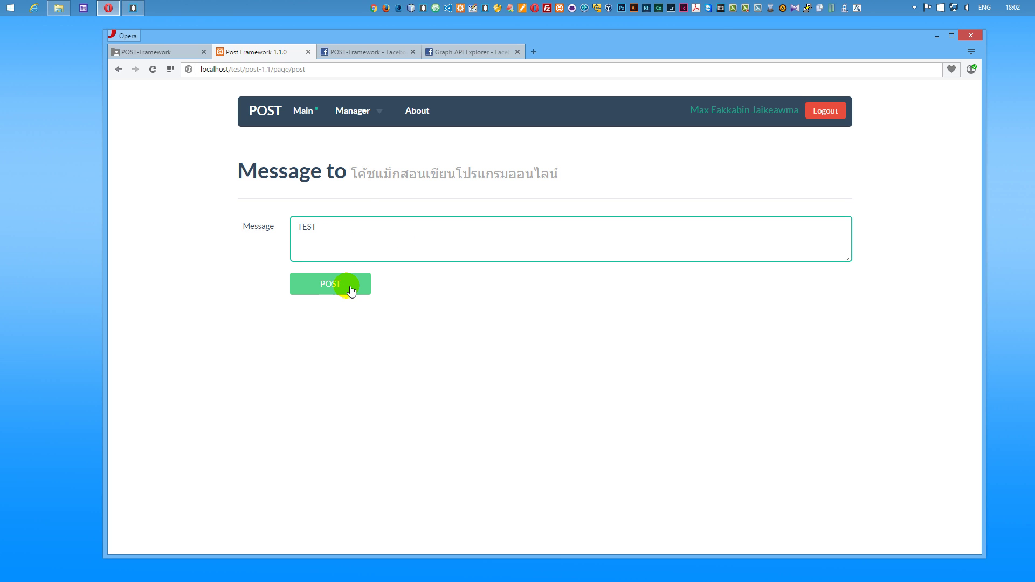
left_click(349, 290)
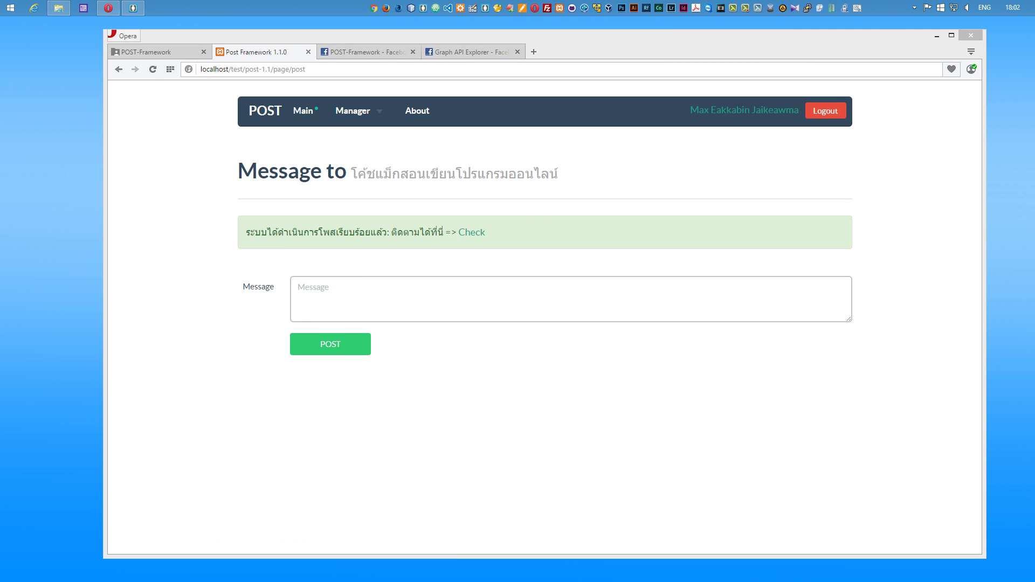
left_click_drag(231, 203, 545, 263)
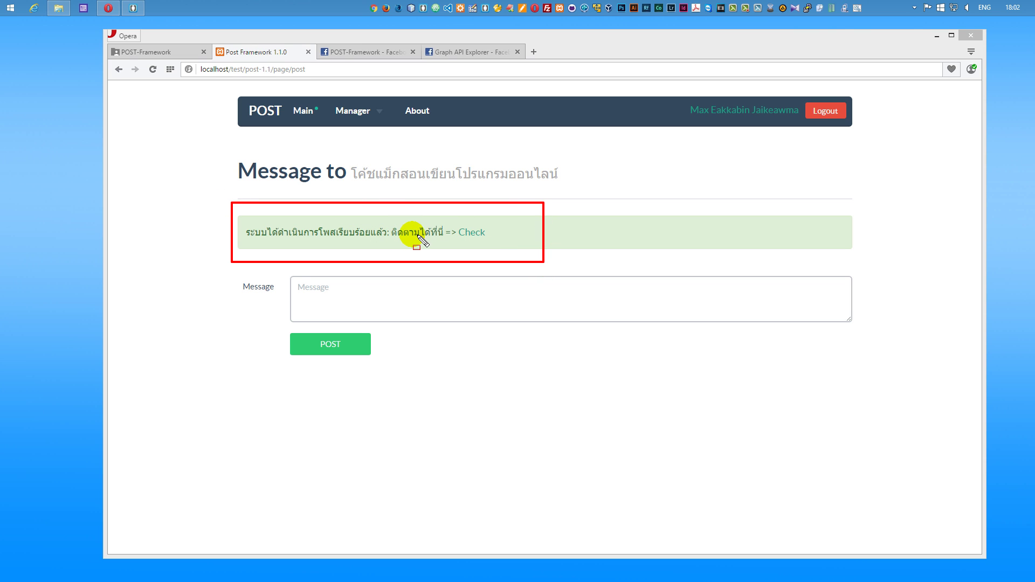
key("Escape")
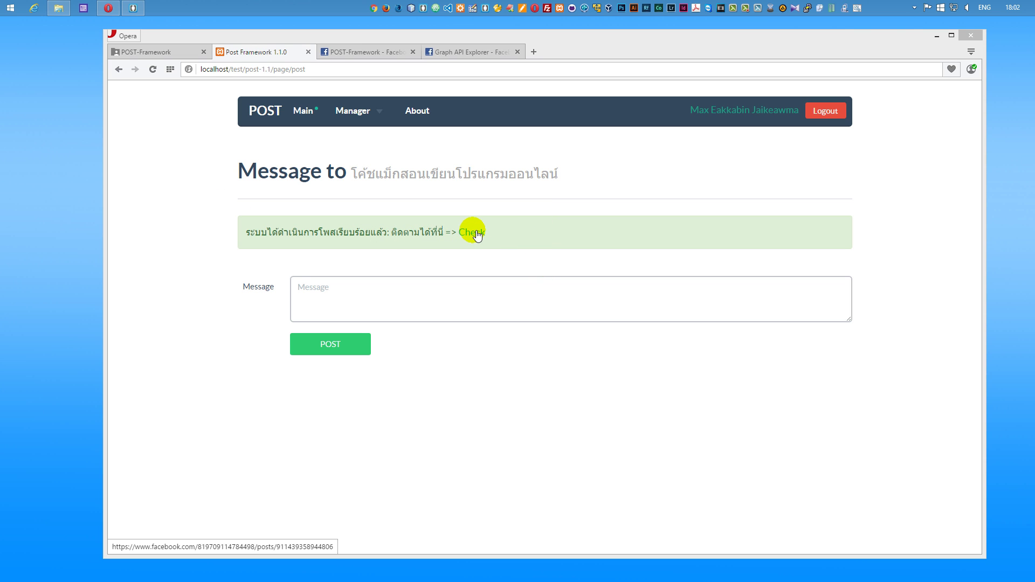
left_click(477, 233)
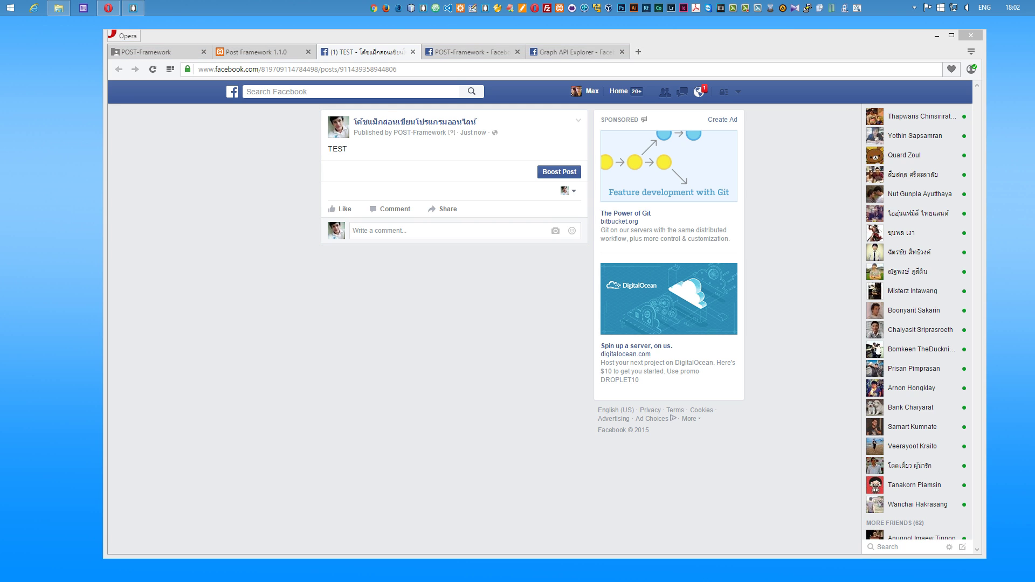
Check the TEST post's byline, then delete it through its options menu.
mouse_move(313, 105)
left_mouse_down()
mouse_move(480, 245)
mouse_move(599, 252)
left_mouse_up()
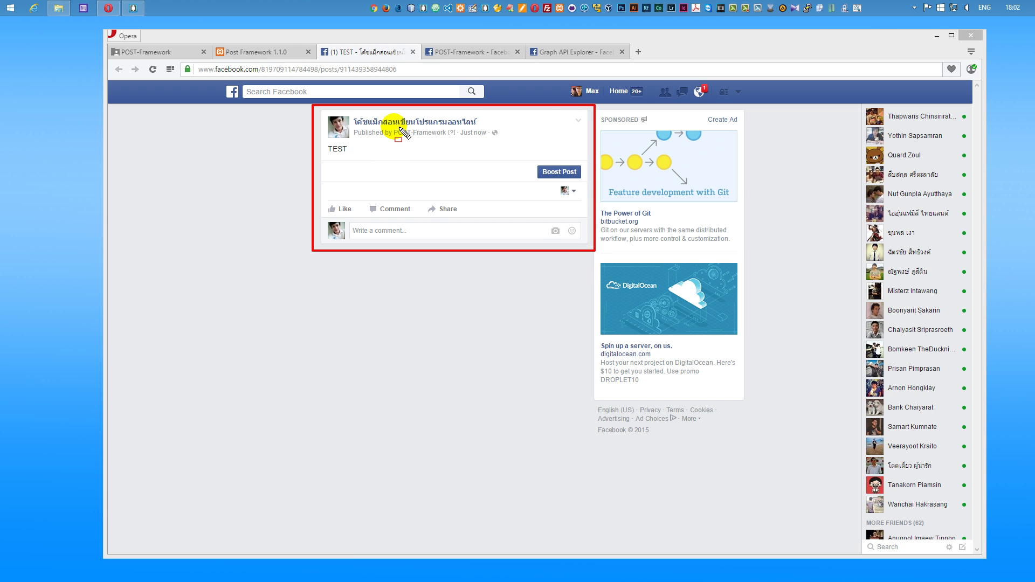
mouse_move(390, 126)
left_mouse_down()
mouse_move(467, 145)
mouse_move(458, 138)
left_mouse_up()
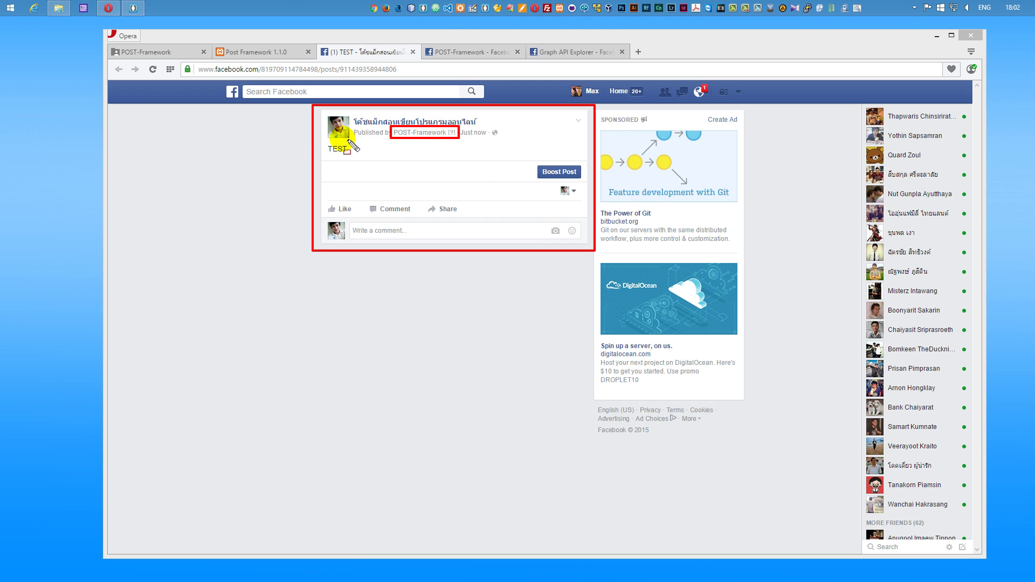
left_click_drag(330, 145, 357, 157)
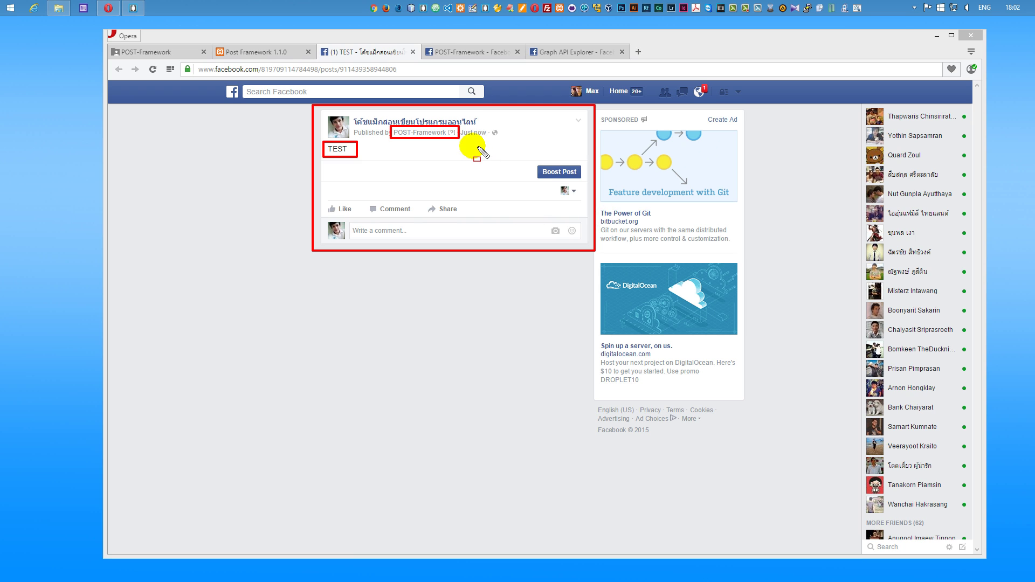
key("Escape")
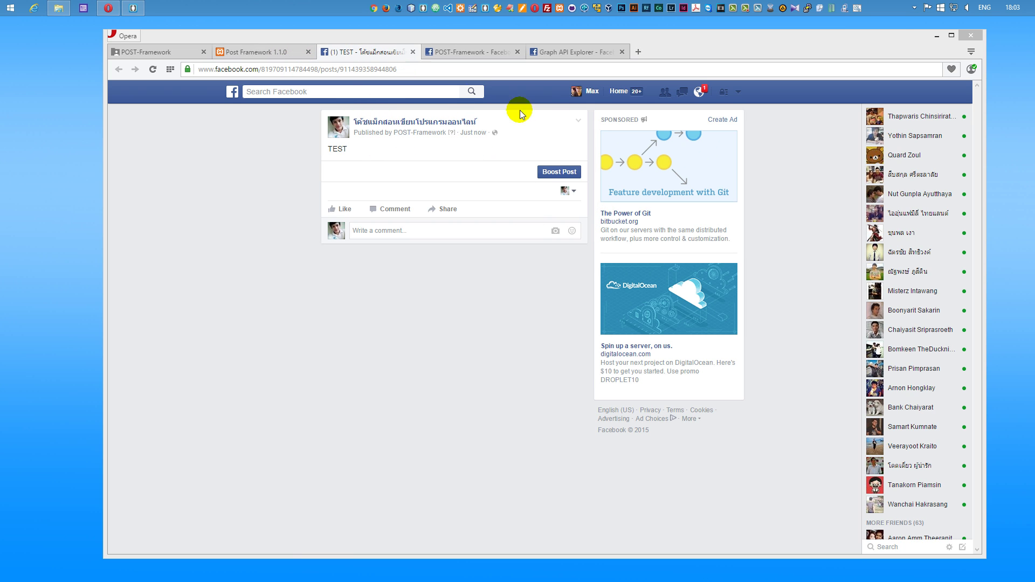
left_click(584, 120)
left_click(525, 151)
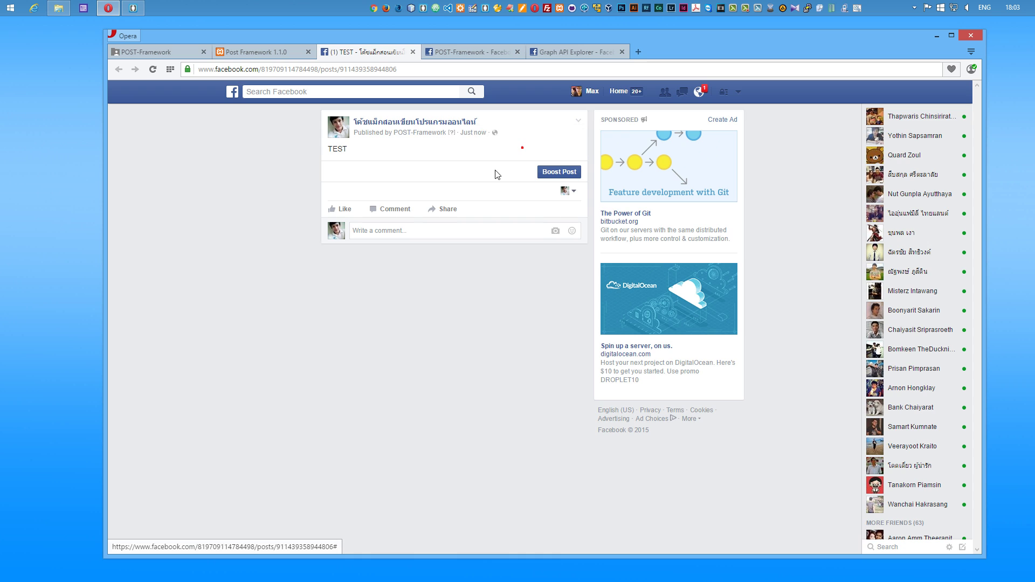
left_click(630, 266)
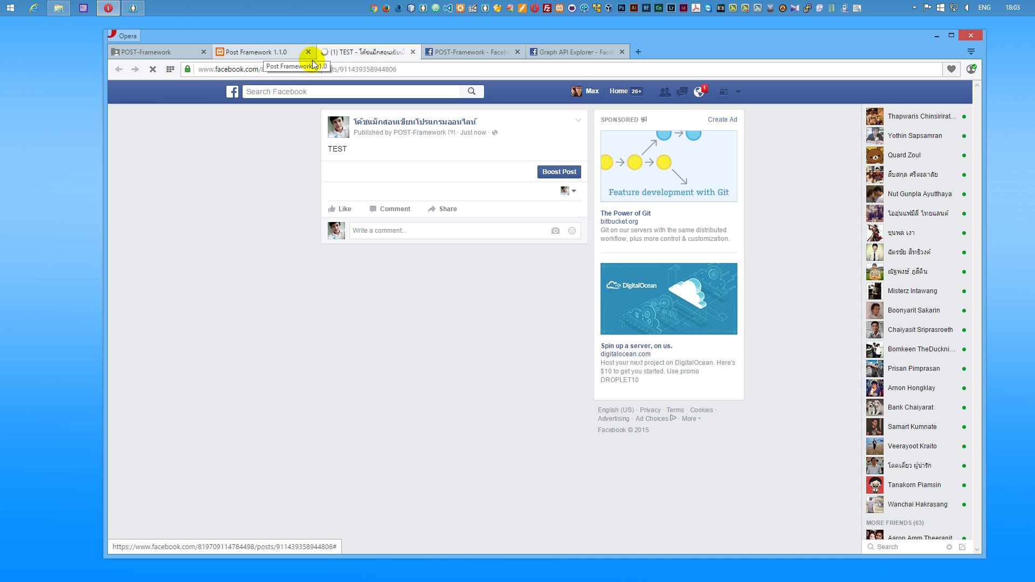
left_click(413, 52)
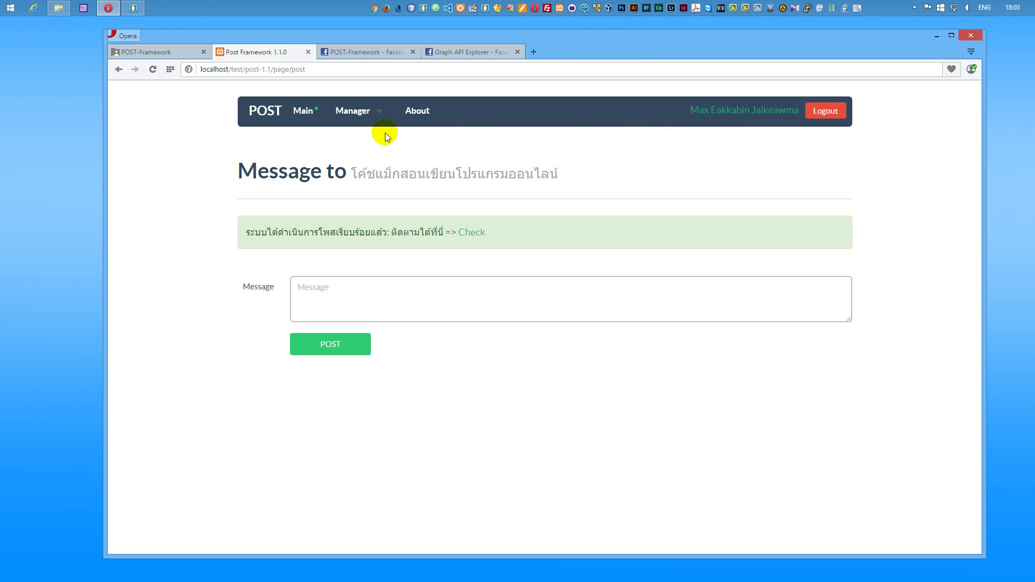
left_click(356, 112)
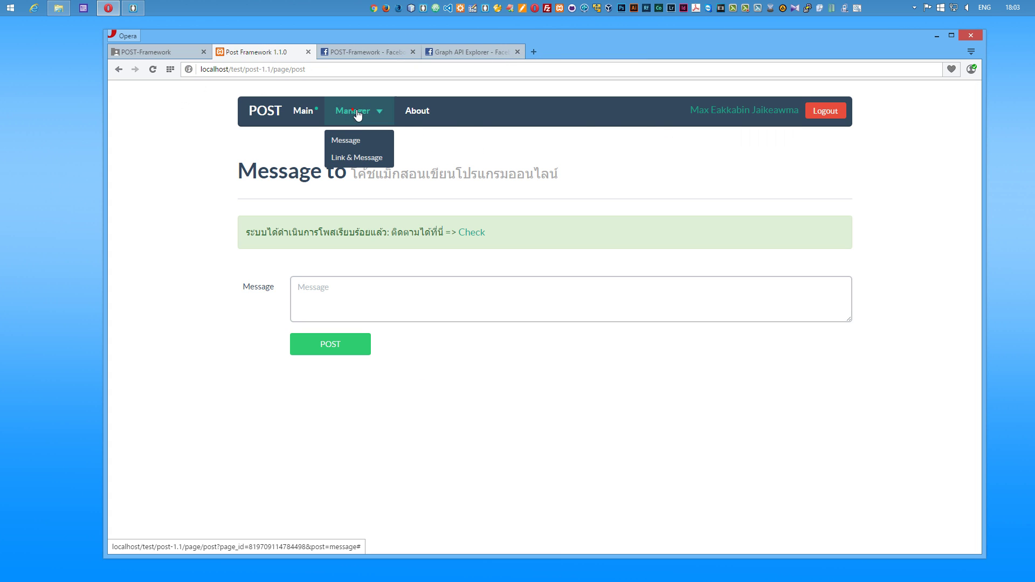
left_click(361, 158)
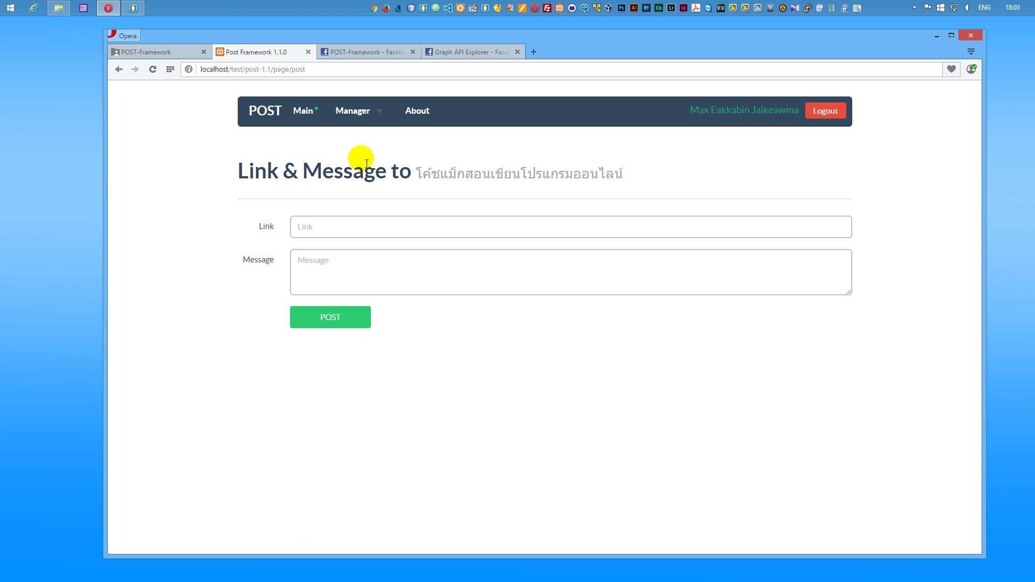
left_click(347, 227)
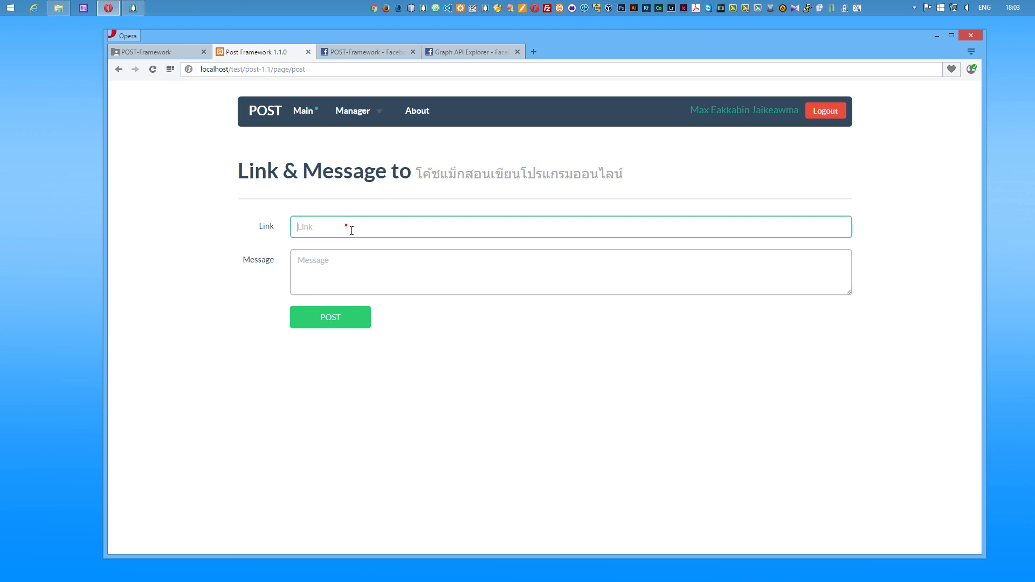
type("https://drivesoftcenter.net")
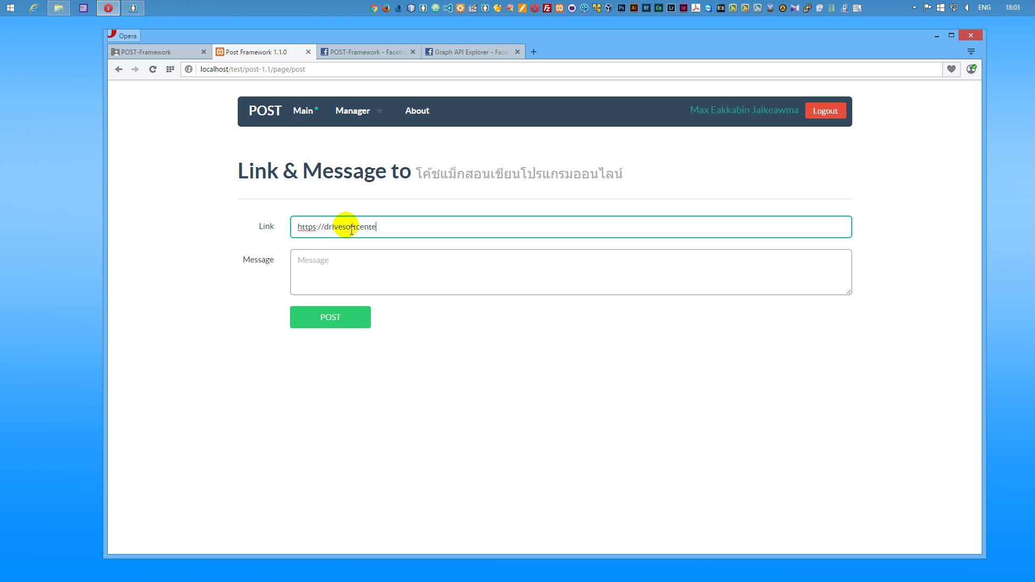
left_click(351, 259)
type("TEST")
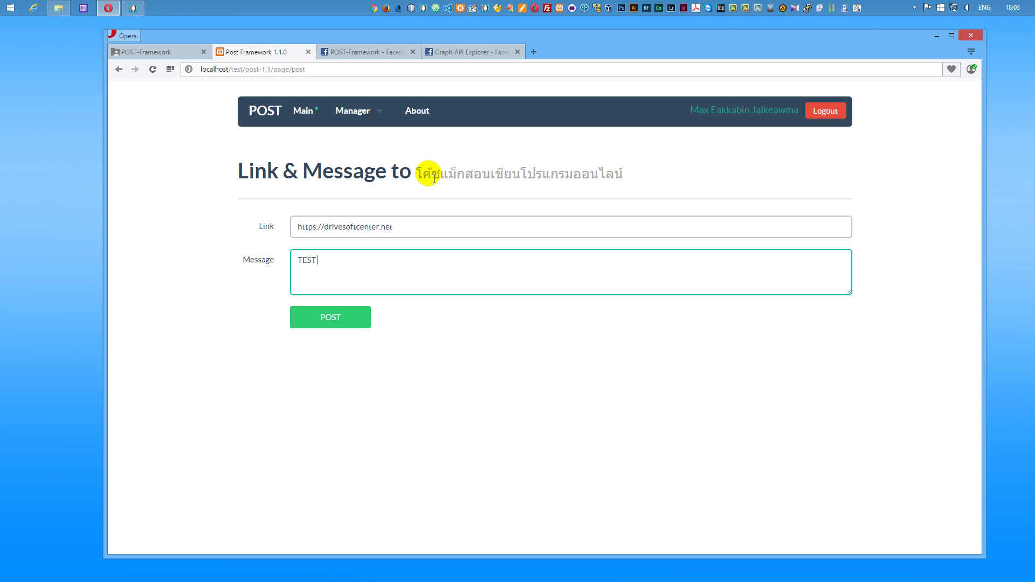
left_click(337, 322)
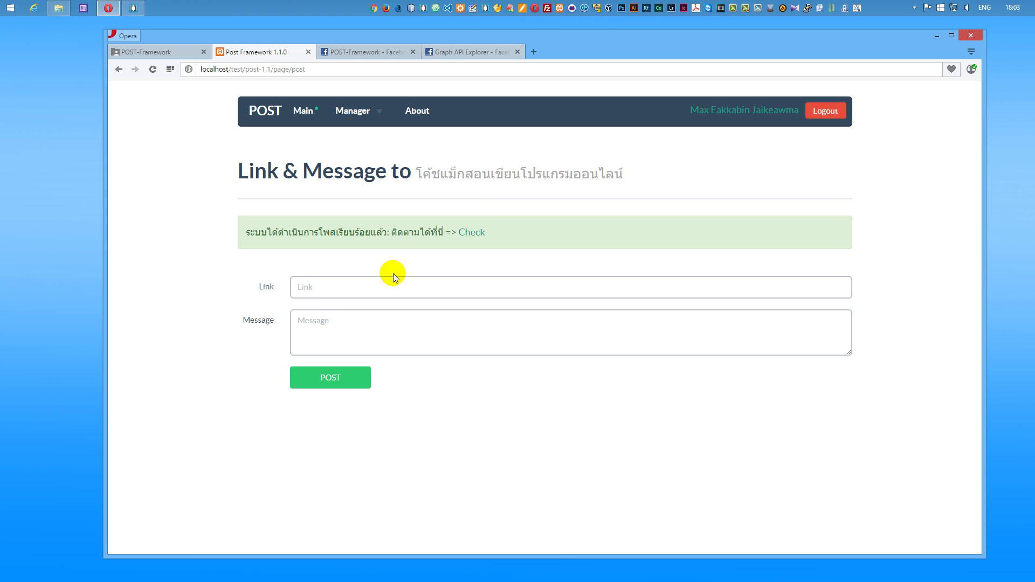
Open the new link post on Facebook to see the drivesoftcenter.net preview.
left_click(1008, 284)
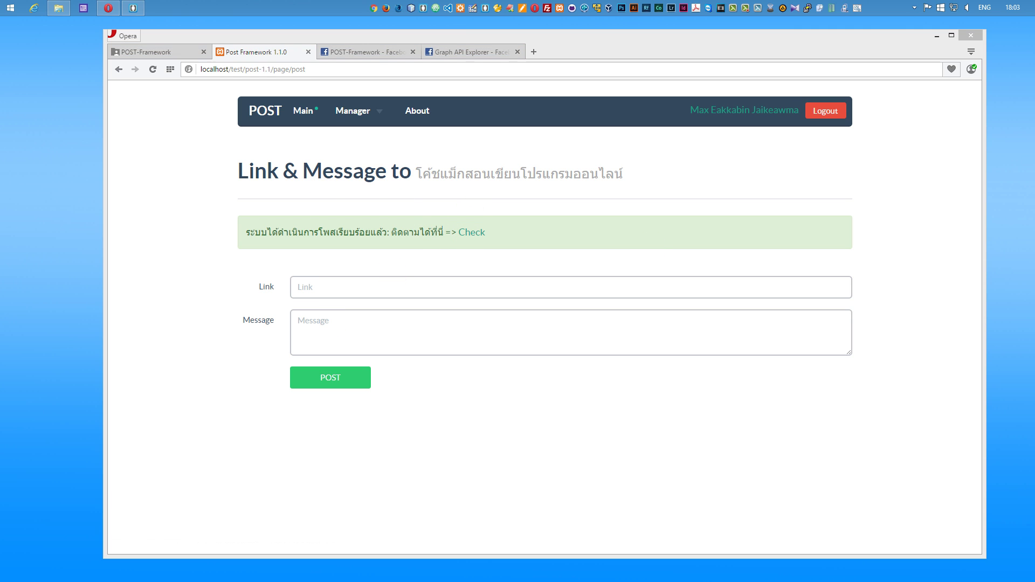
mouse_move(230, 207)
left_mouse_down()
mouse_move(368, 250)
mouse_move(533, 260)
left_mouse_up()
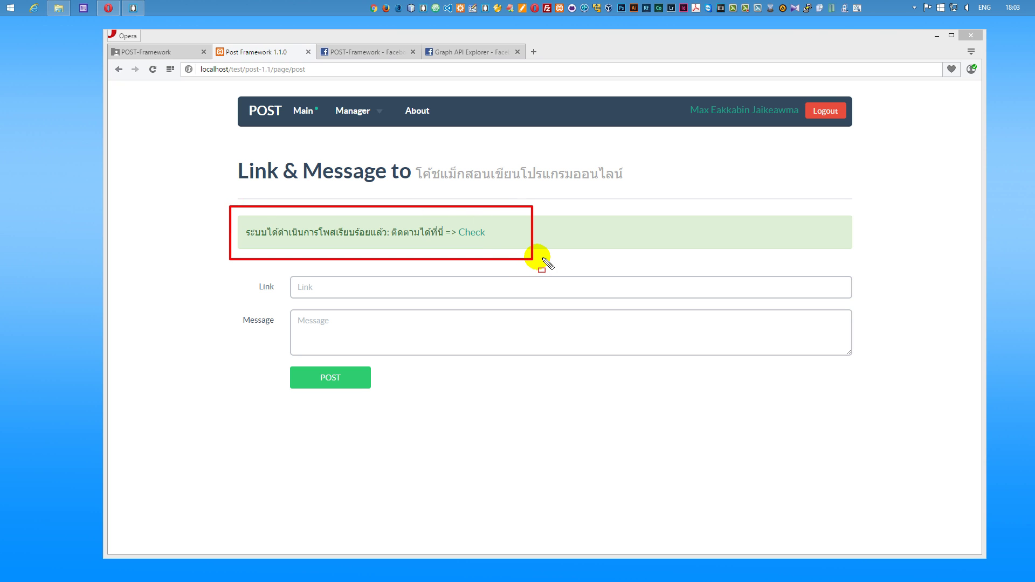
key("Escape")
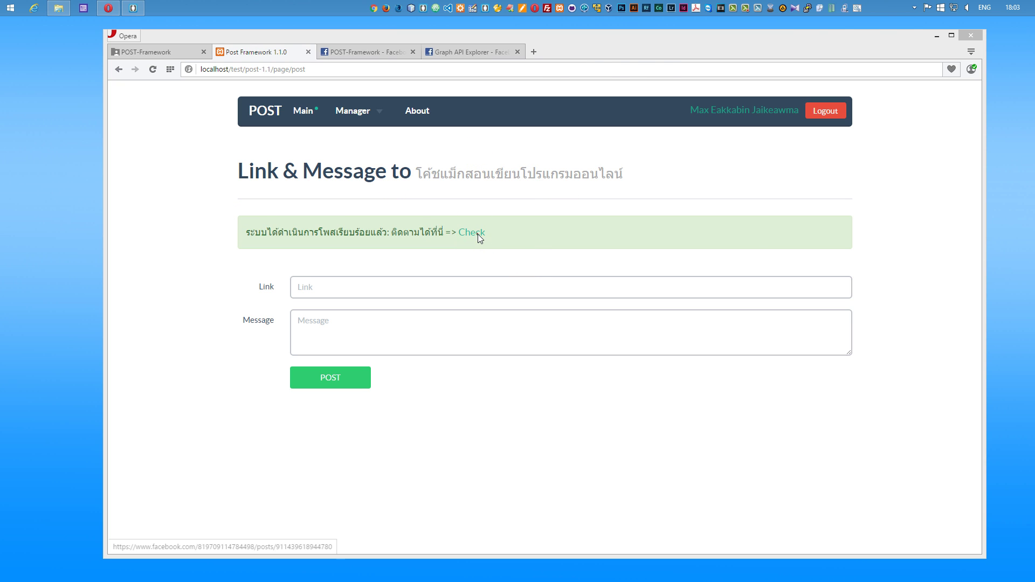
left_click(478, 234)
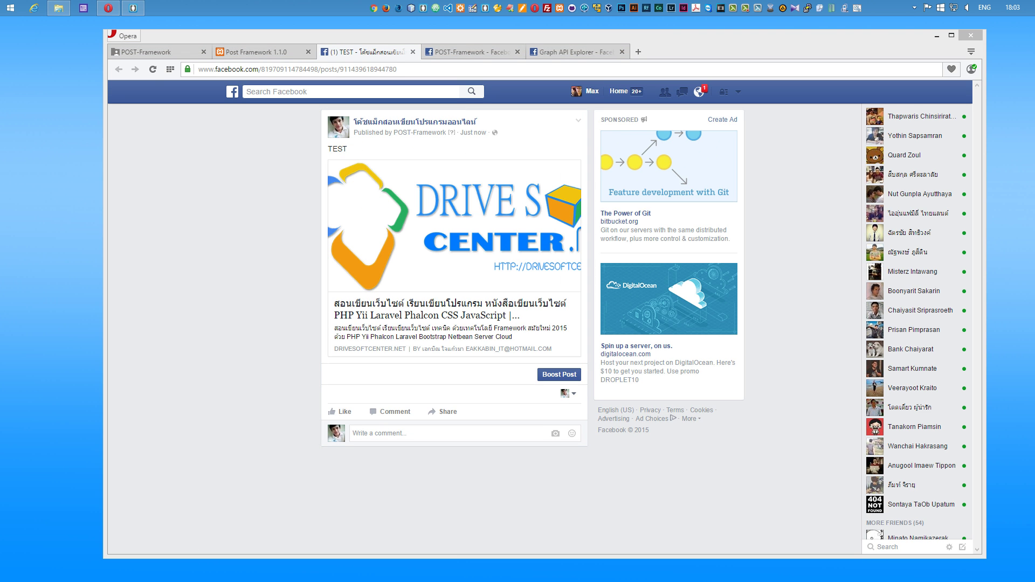
Delete the TEST link post from the Facebook timeline and close the post's tab.
left_click_drag(309, 104, 592, 454)
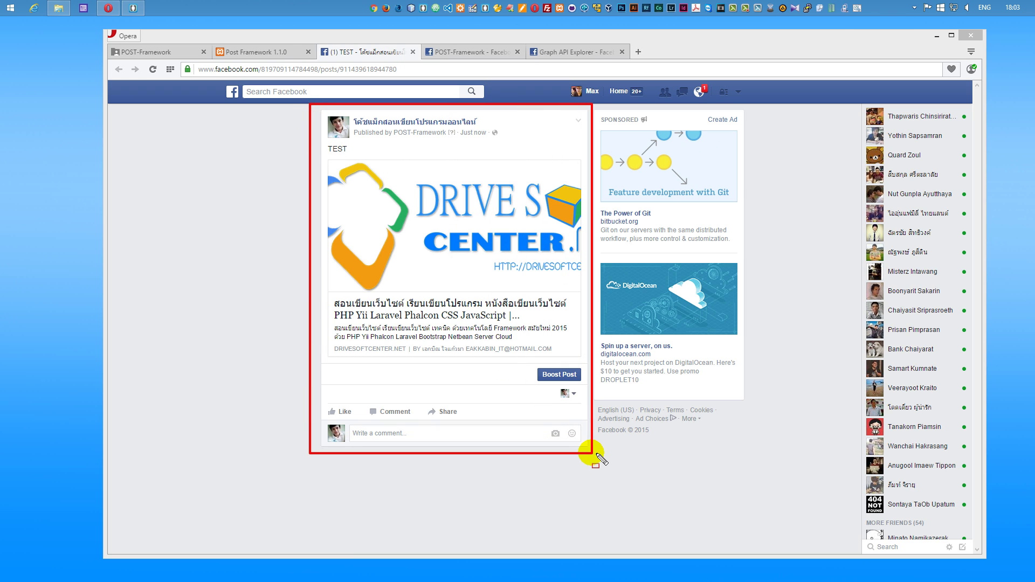
mouse_move(390, 128)
left_mouse_down()
mouse_move(415, 141)
mouse_move(462, 141)
left_mouse_up()
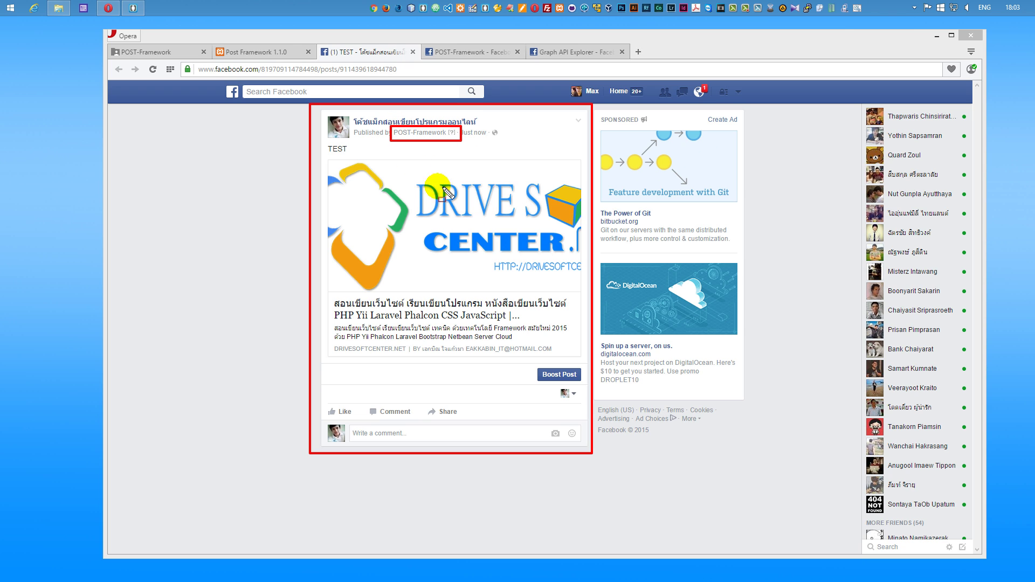
key("Escape")
left_click(579, 121)
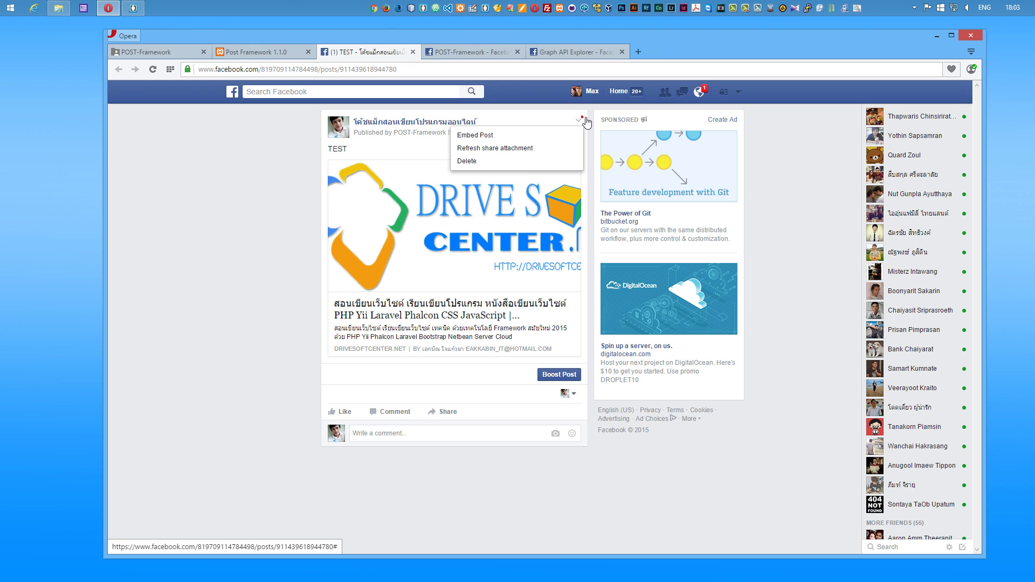
left_click(519, 163)
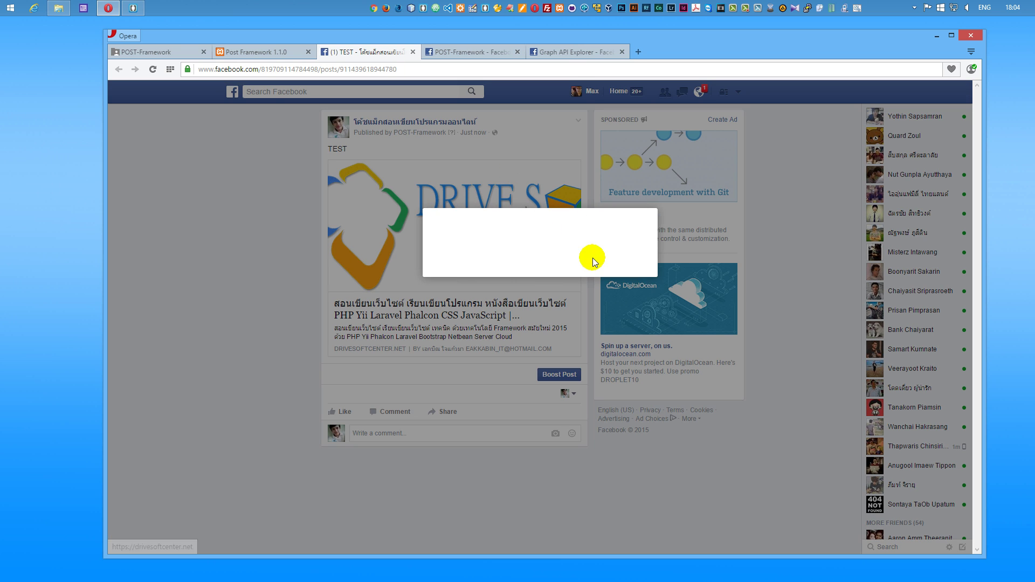
left_click(631, 266)
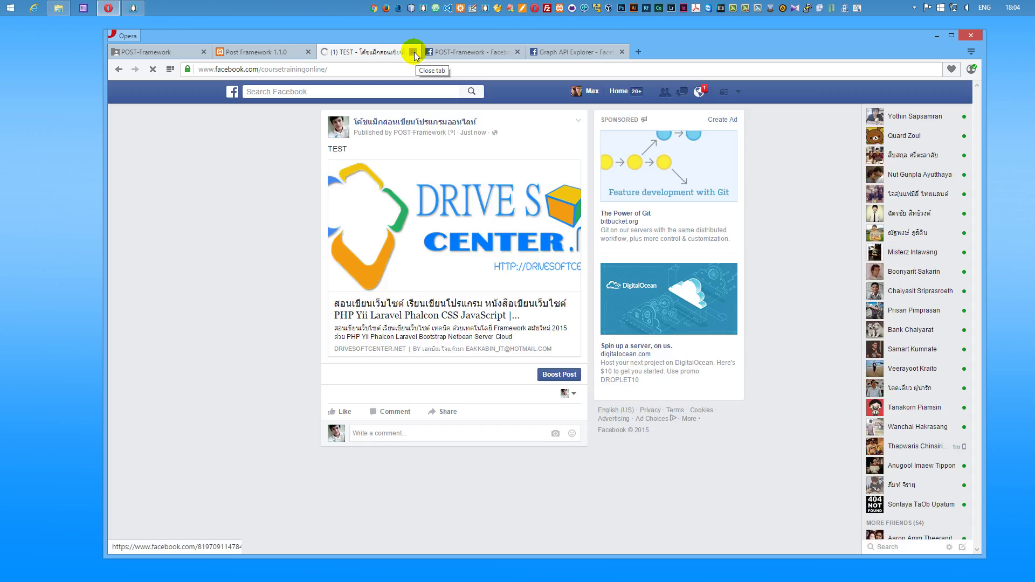
left_click(413, 51)
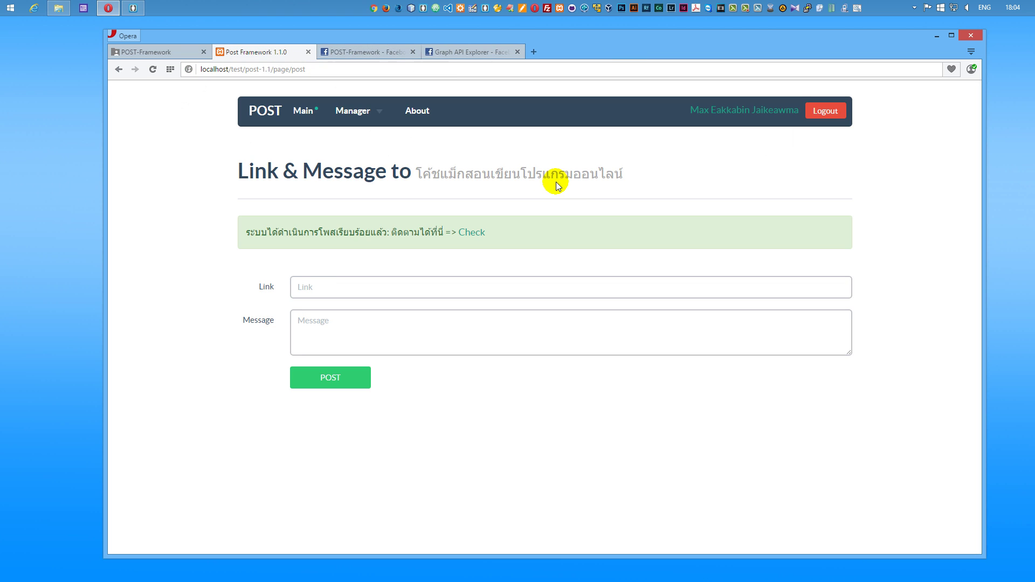
Log out of POST Framework and minimize the Opera browser to show the desktop.
left_click(830, 111)
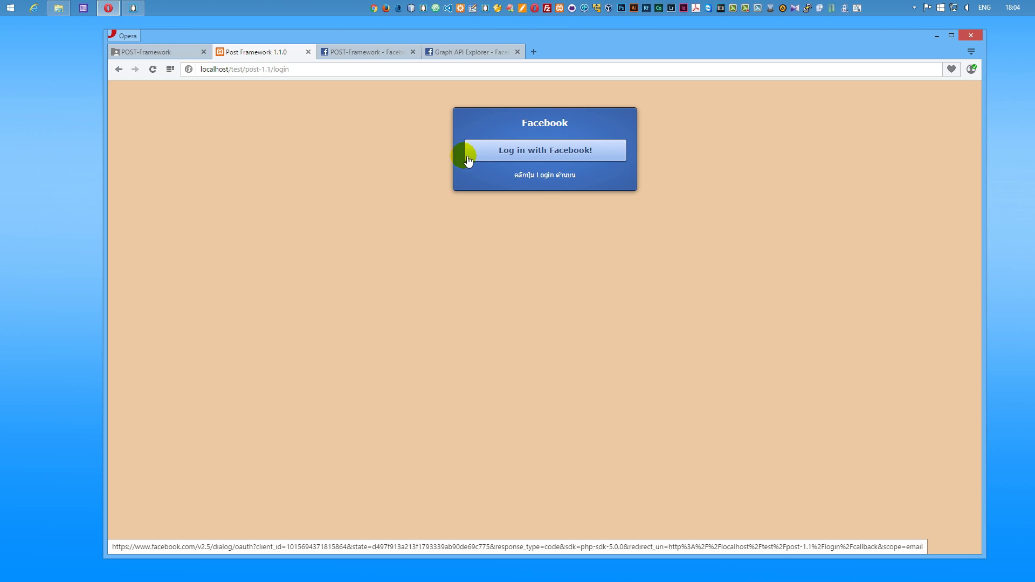
left_click(939, 36)
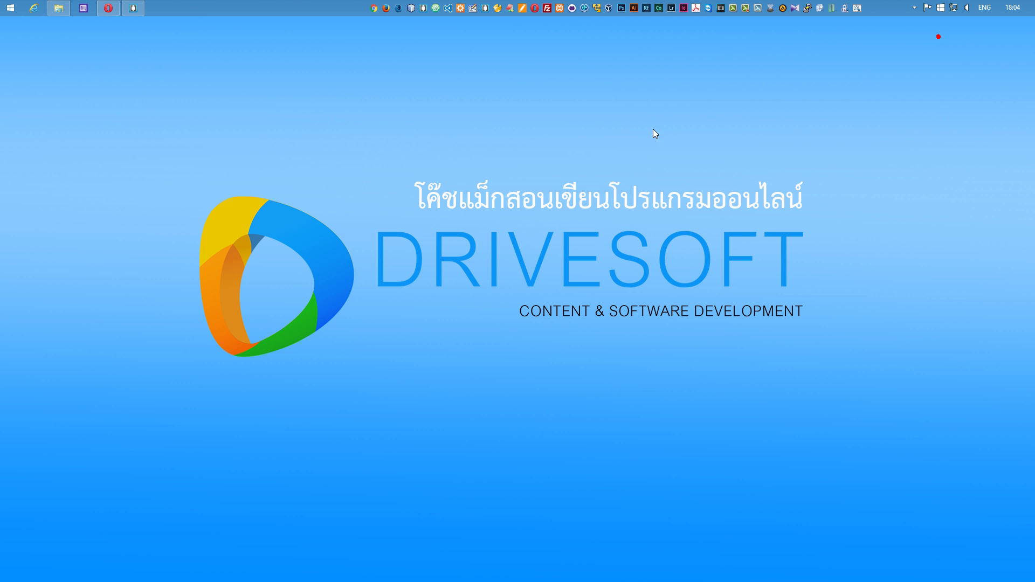